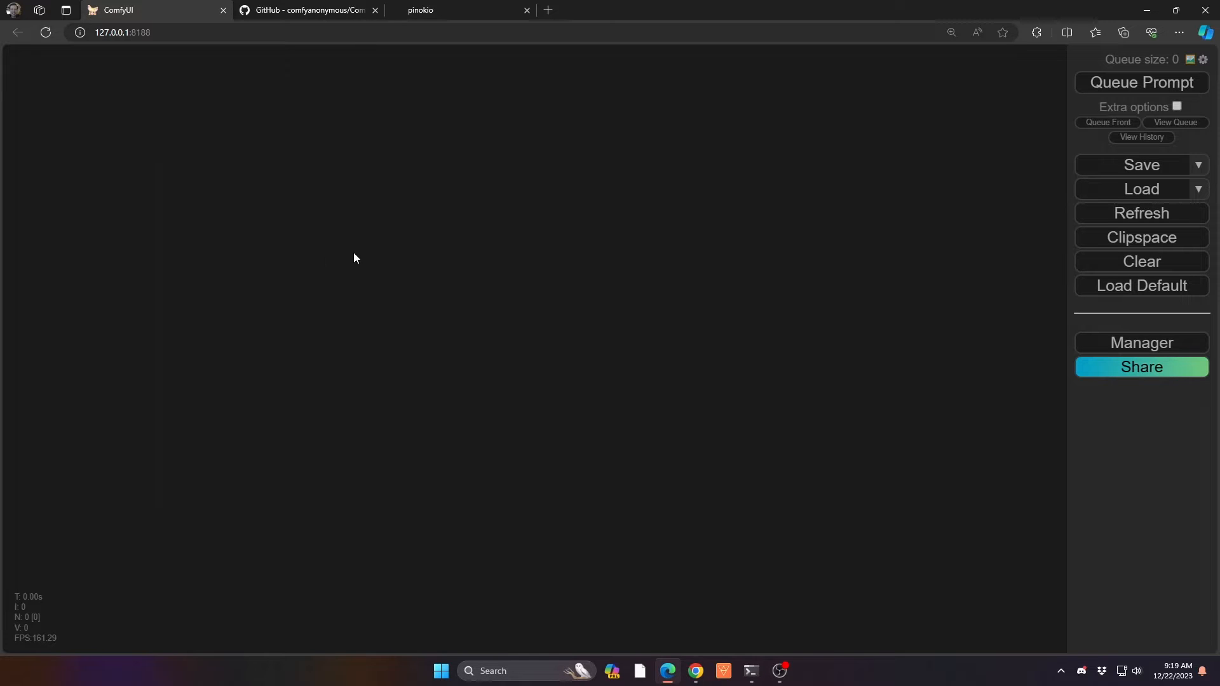
Look up the ComfyUI entry in the Pinokio app's catalogue, view its download page, and close the app.
left_click(436, 14)
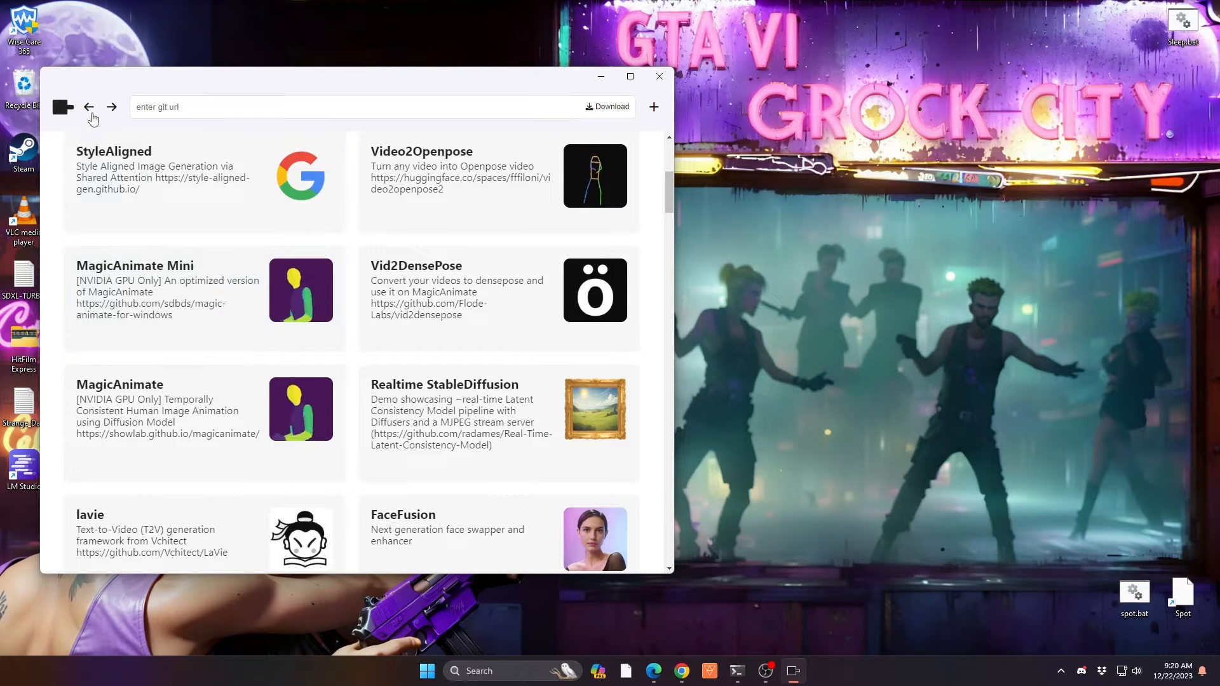
scroll(398, 231, "down", 8)
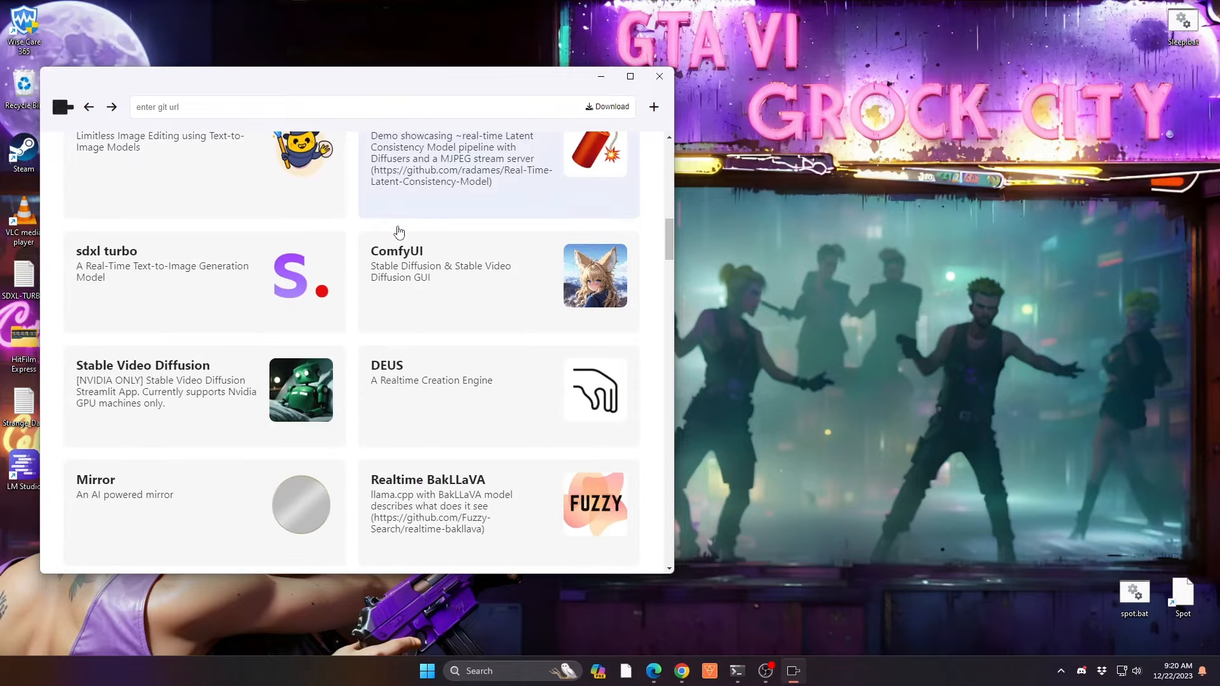
left_click(453, 270)
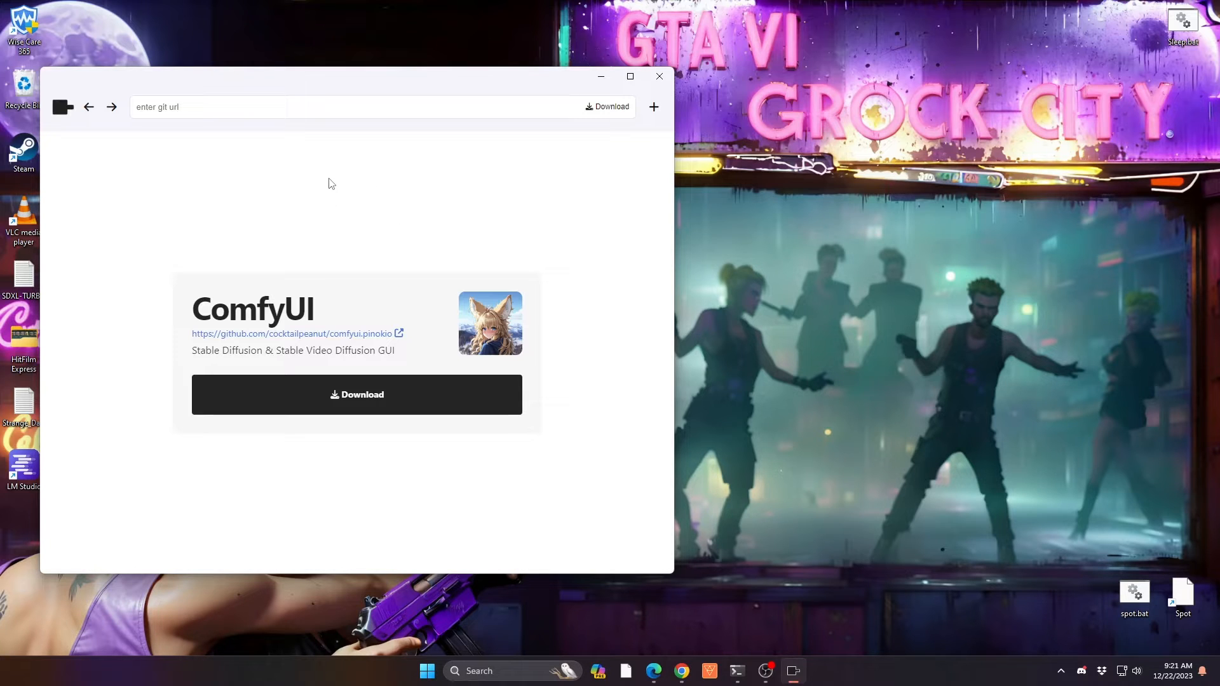
left_click(657, 77)
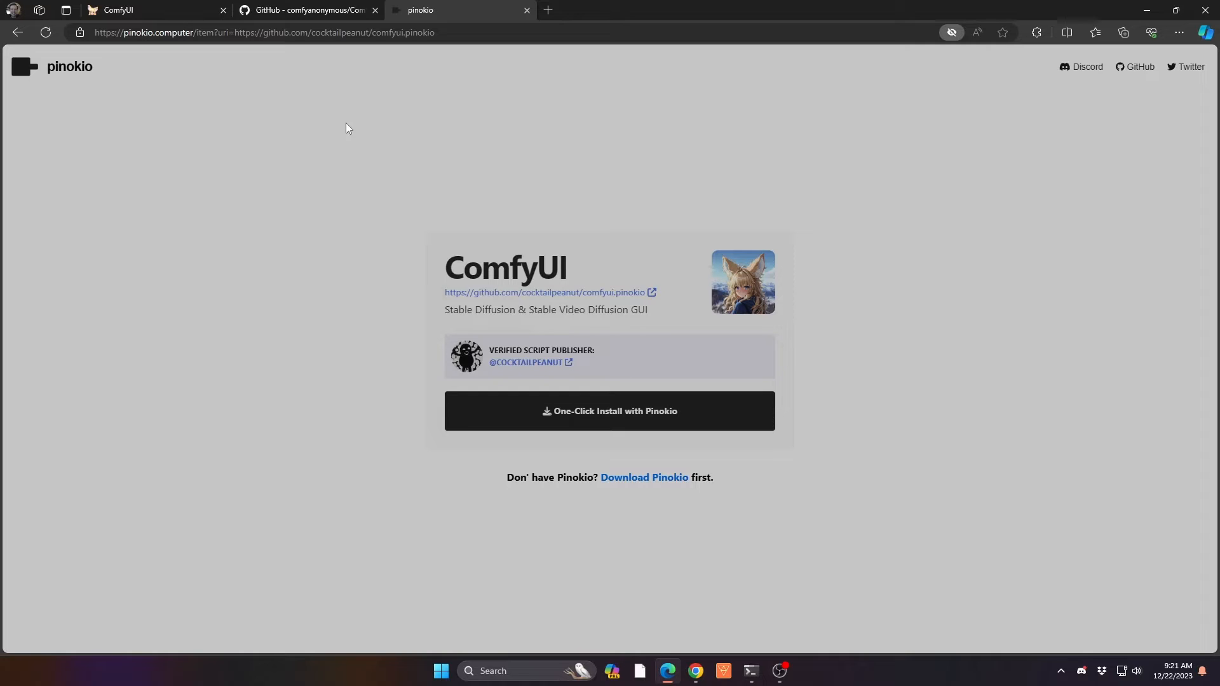
Switch to the ComfyUI GitHub repository and read the README's Installing section for Windows.
left_click(313, 9)
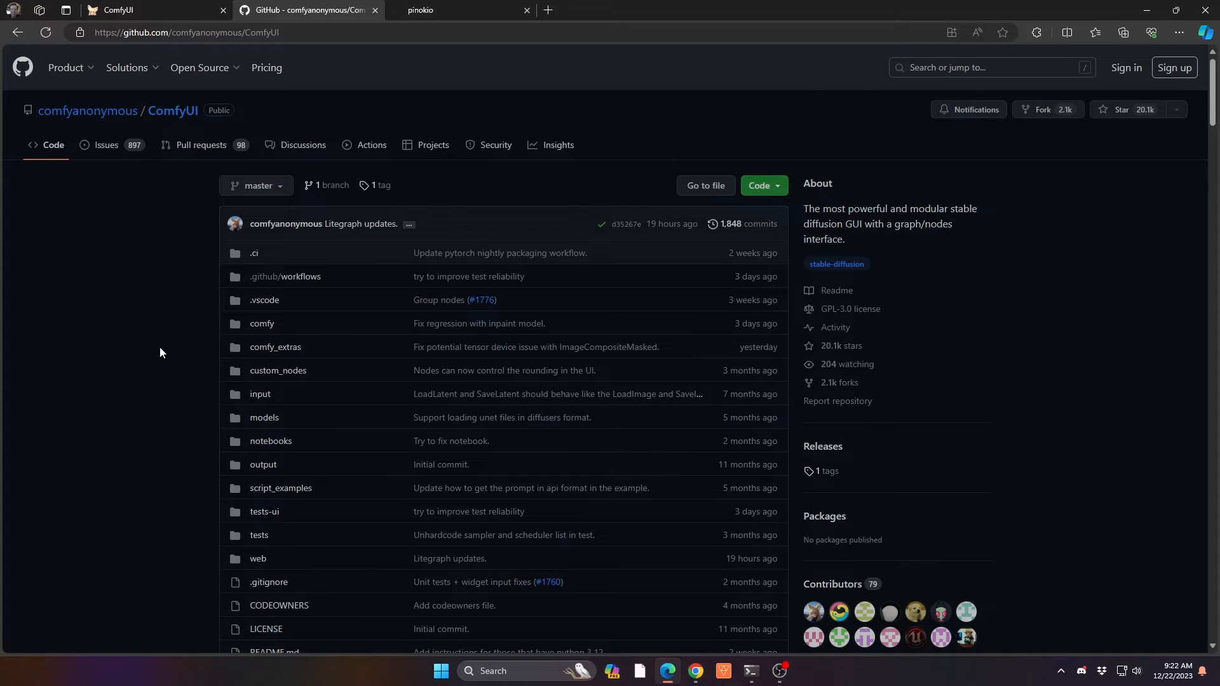
scroll(165, 343, "down", 15)
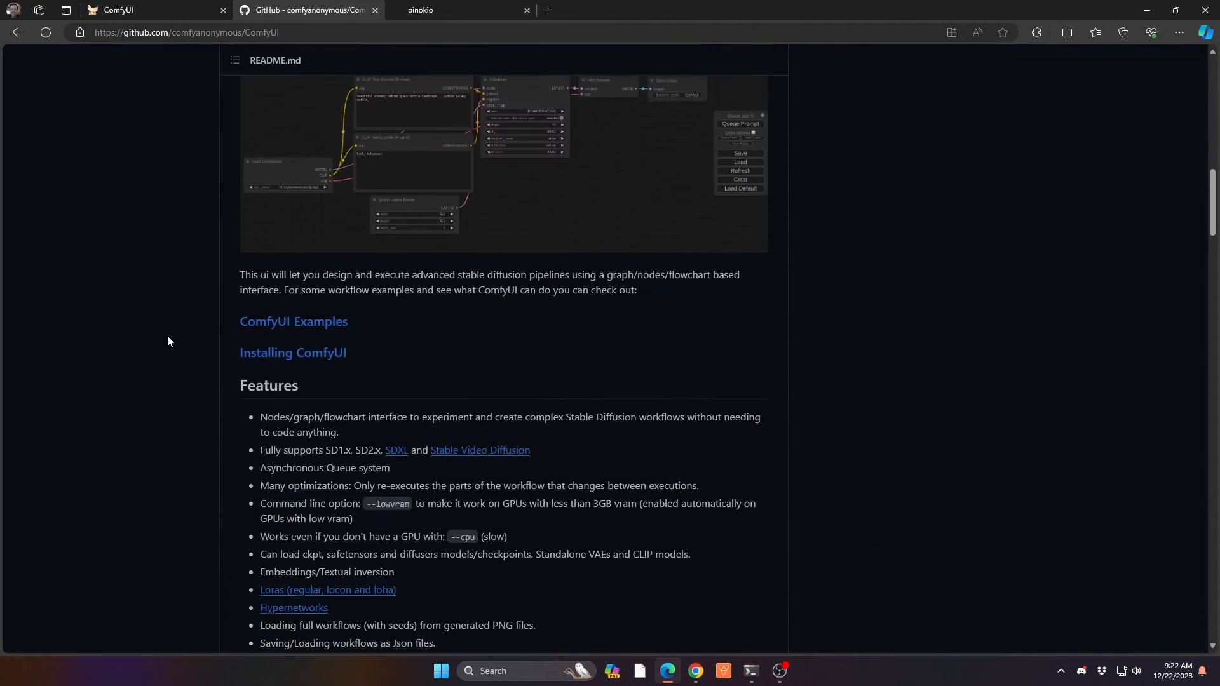
scroll(167, 341, "down", 15)
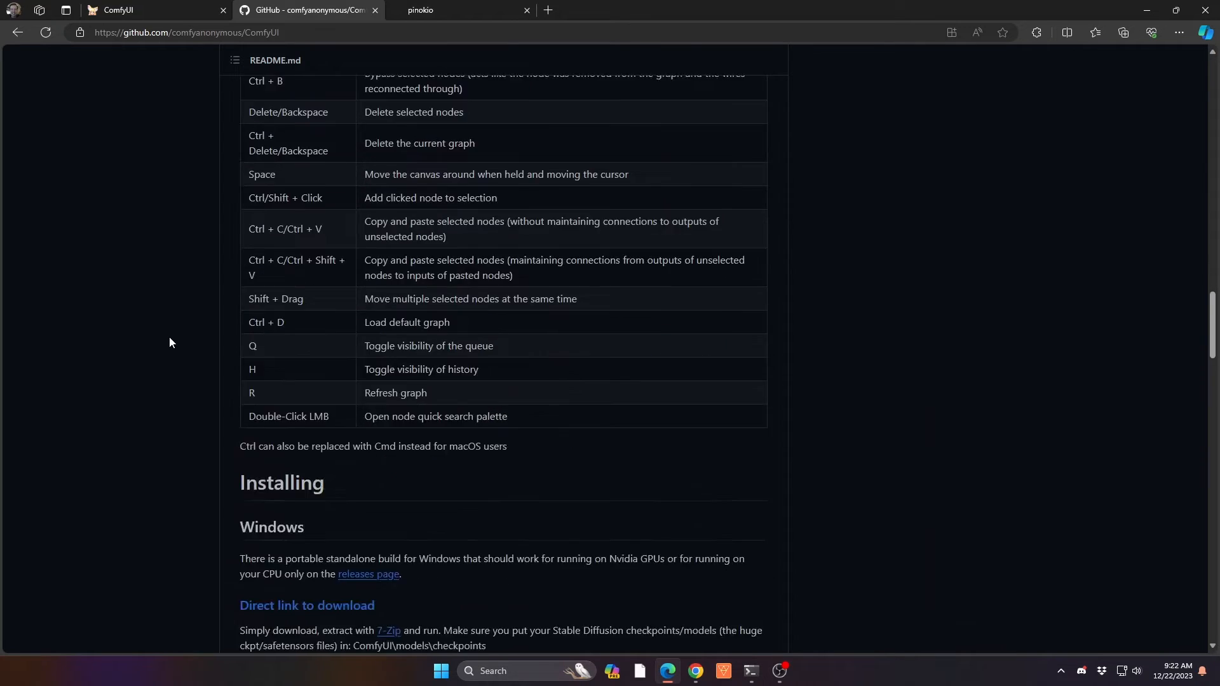
scroll(170, 340, "down", 5)
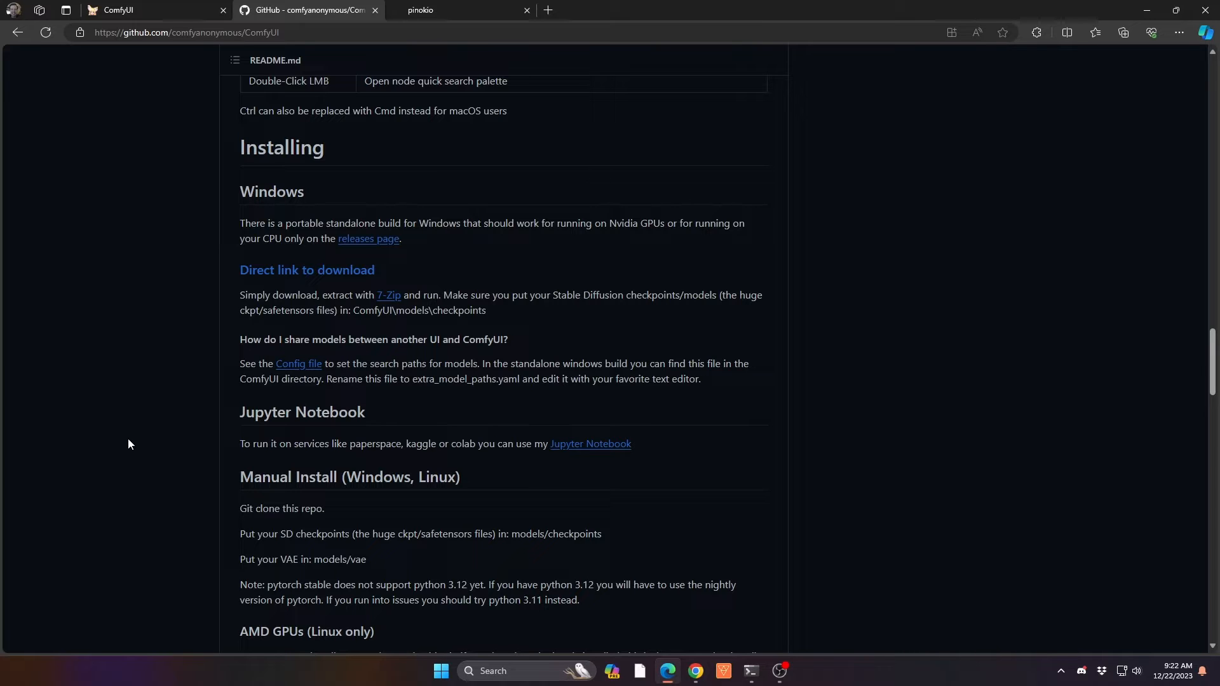
scroll(150, 385, "down", 5)
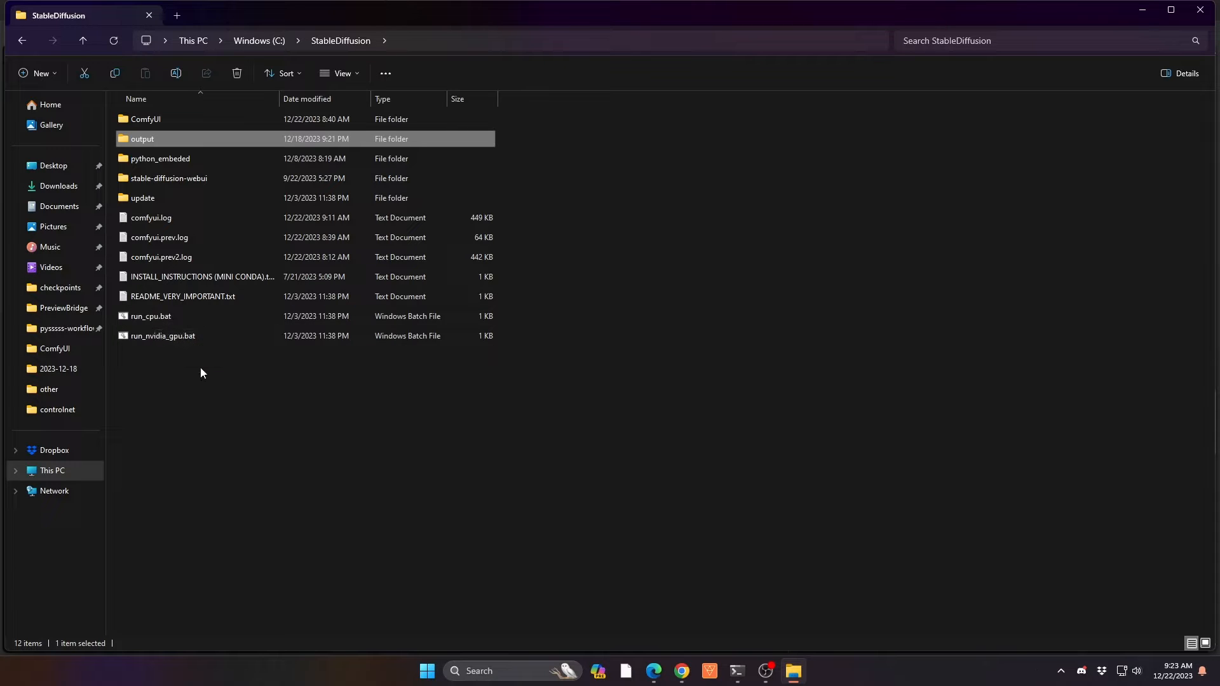
Return to the browser, open the ComfyUI-Manager GitHub repository from the "comfymanager git" search results, and show its code download options.
key("alt+Tab")
left_click(140, 5)
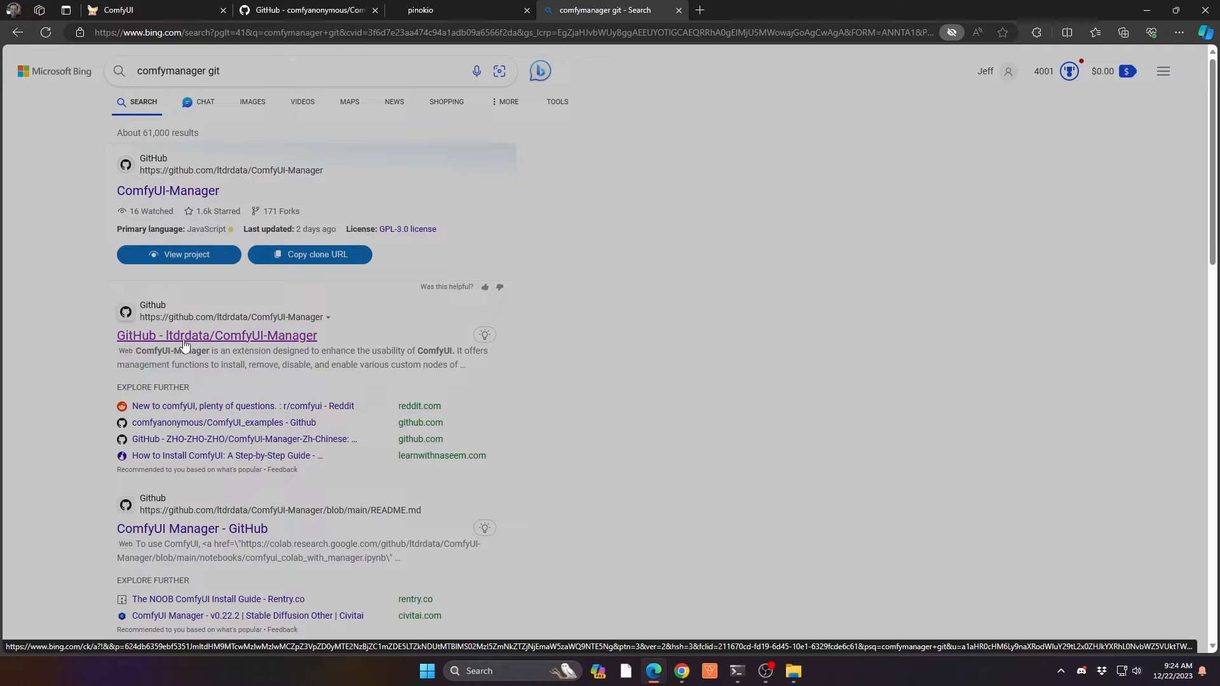
left_click(224, 345)
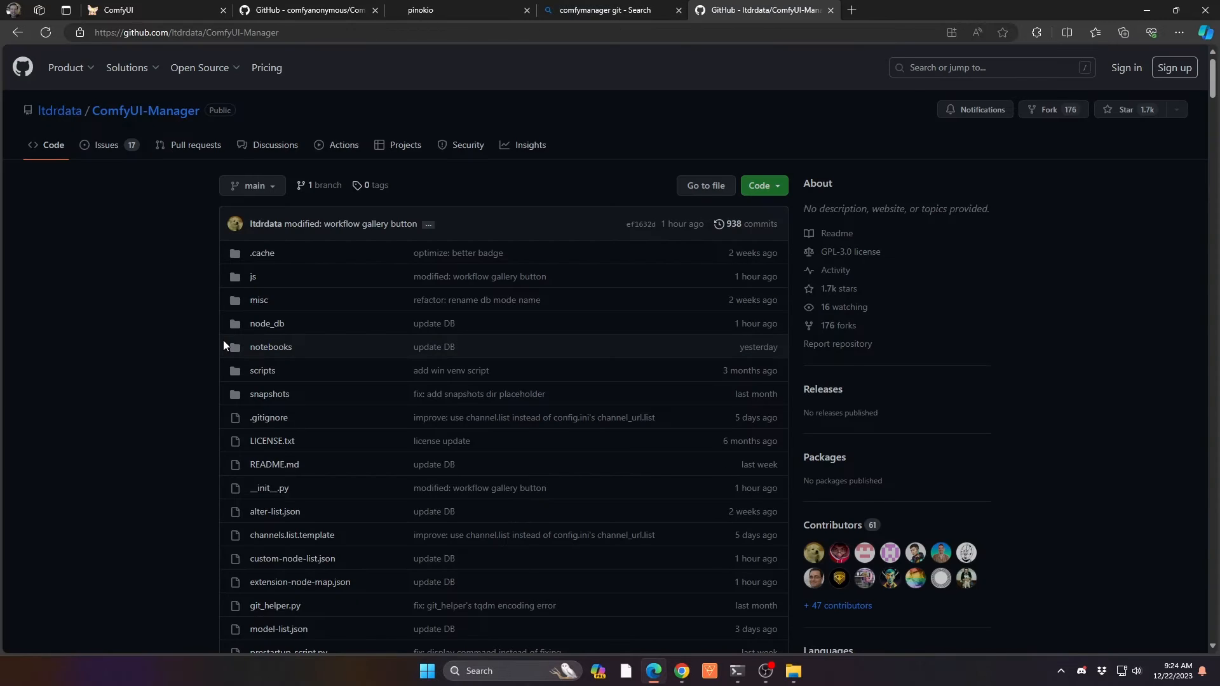
scroll(300, 353, "down", 3)
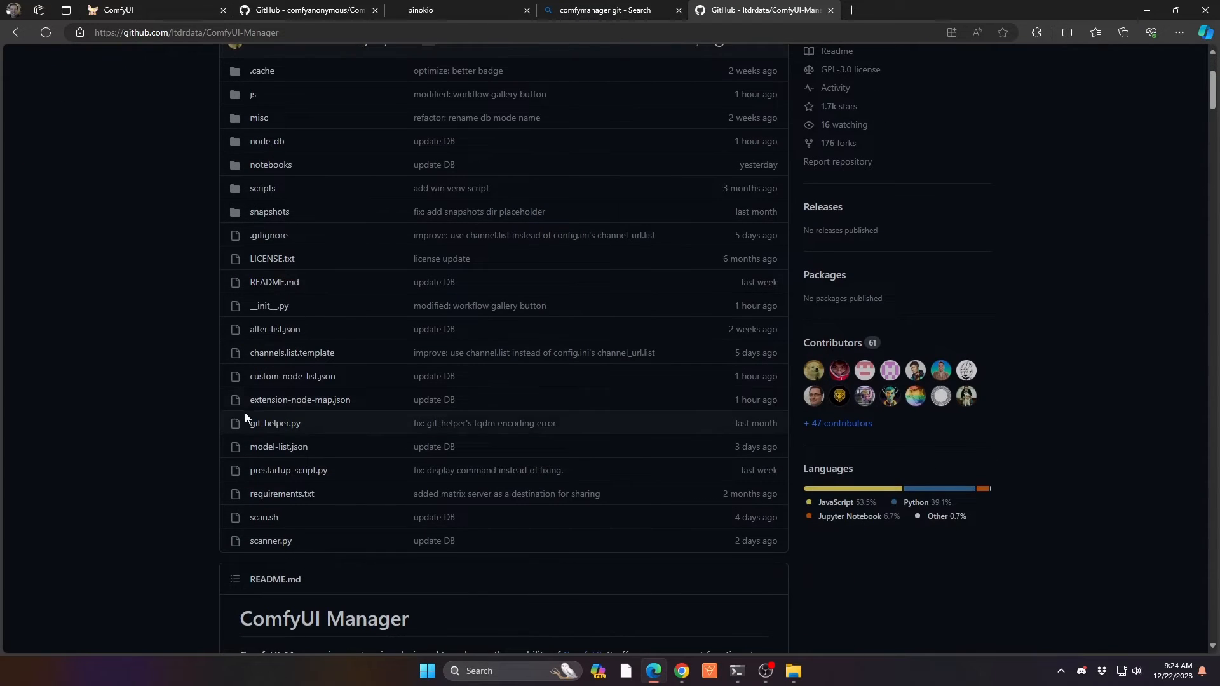
scroll(239, 391, "down", 3)
scroll(661, 239, "up", 6)
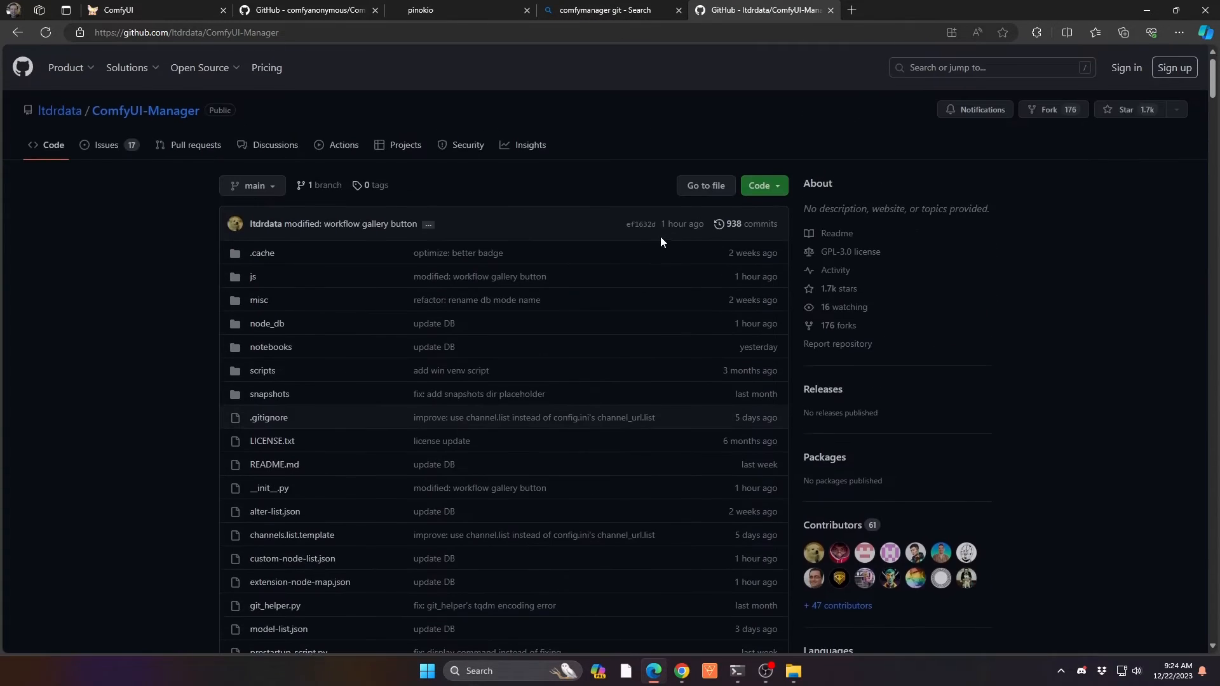
left_click(763, 191)
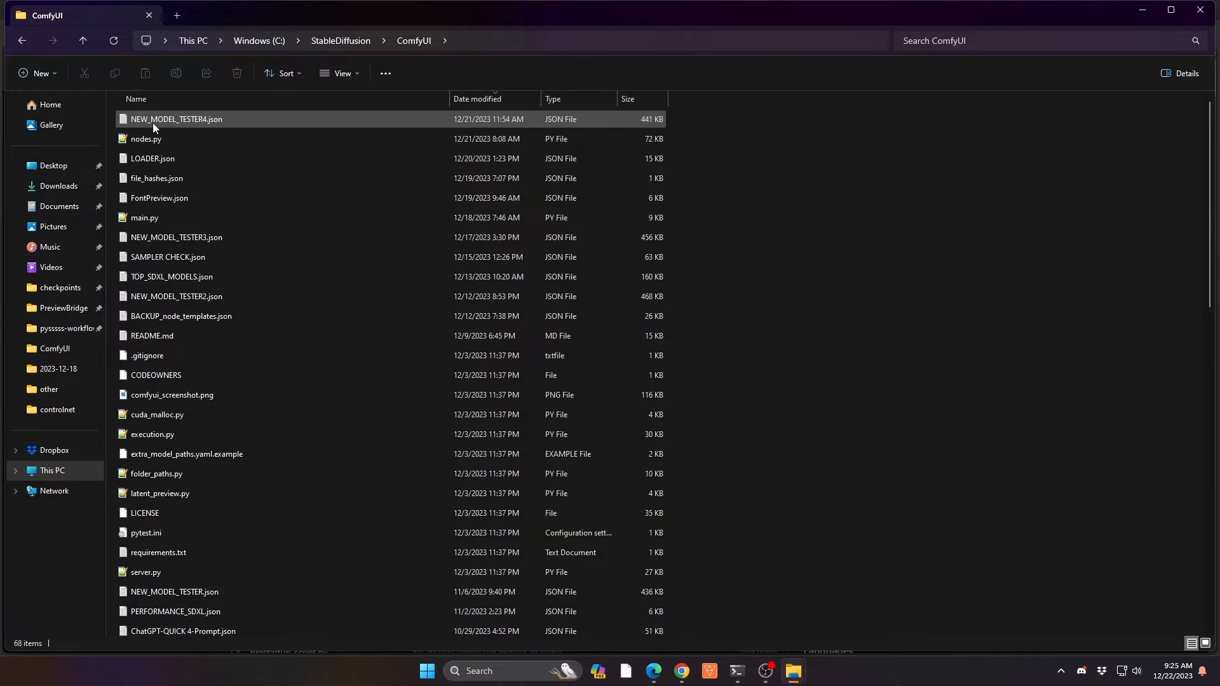
Locate the ComfyUI-Manager folder inside ComfyUI's custom_nodes folder in File Explorer and close the window.
type("cus")
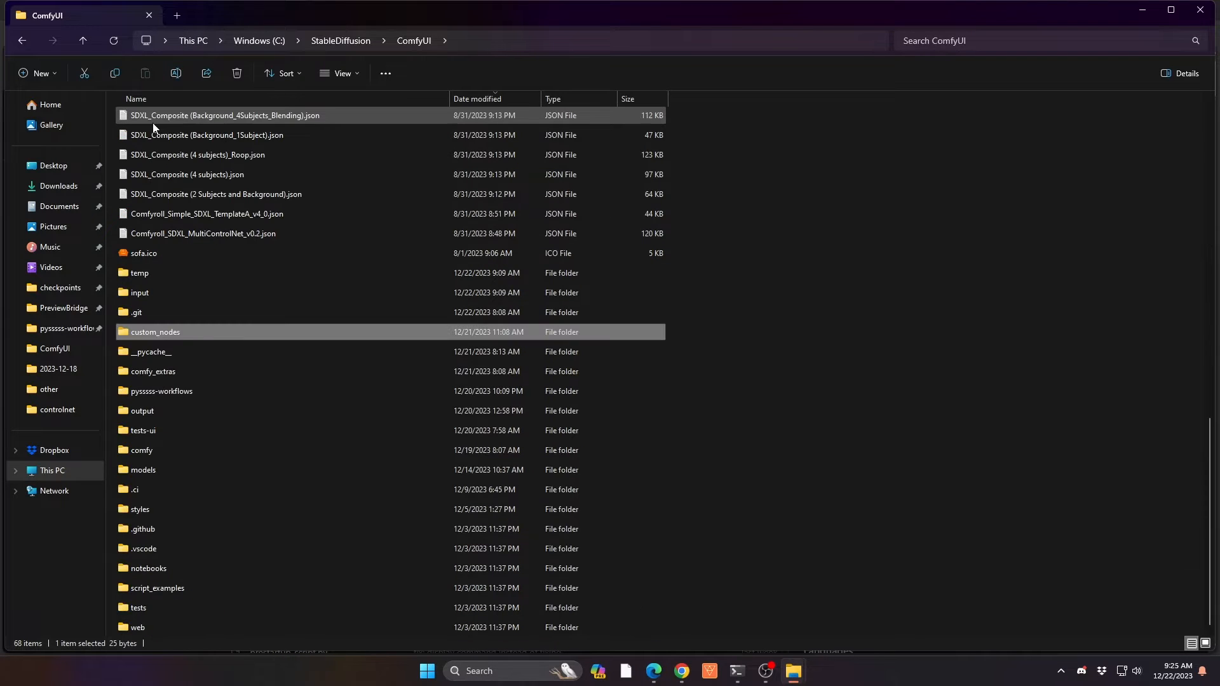
double_click(158, 333)
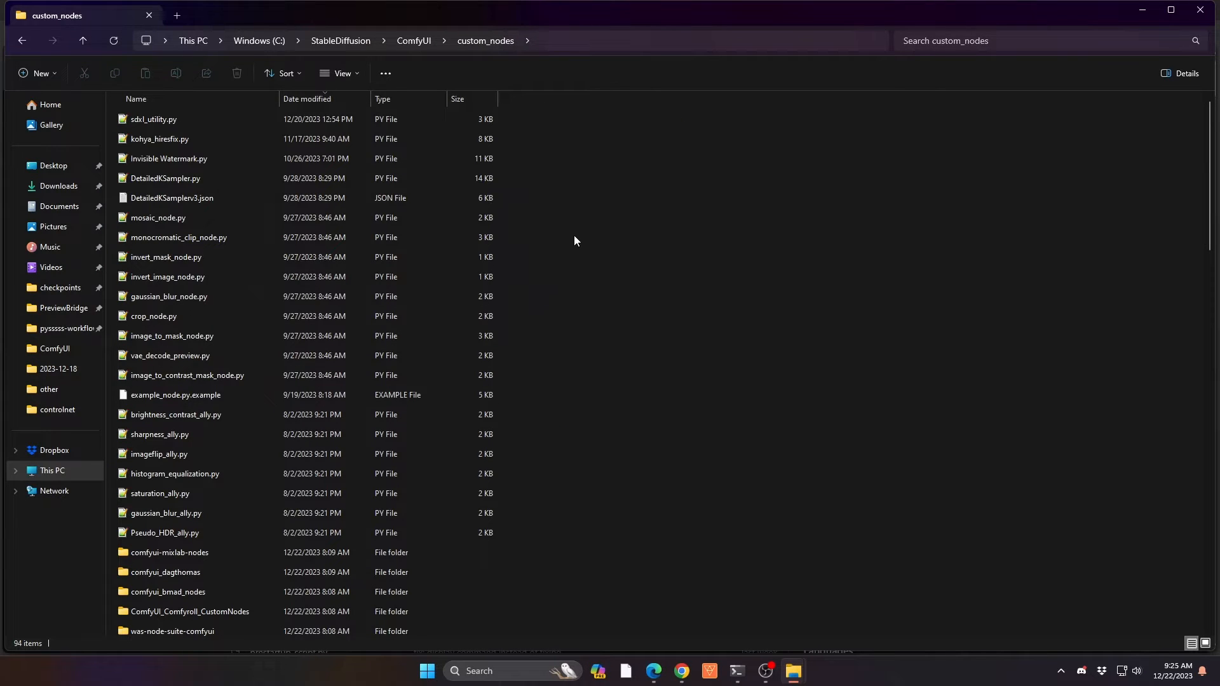
scroll(574, 240, "down", 5)
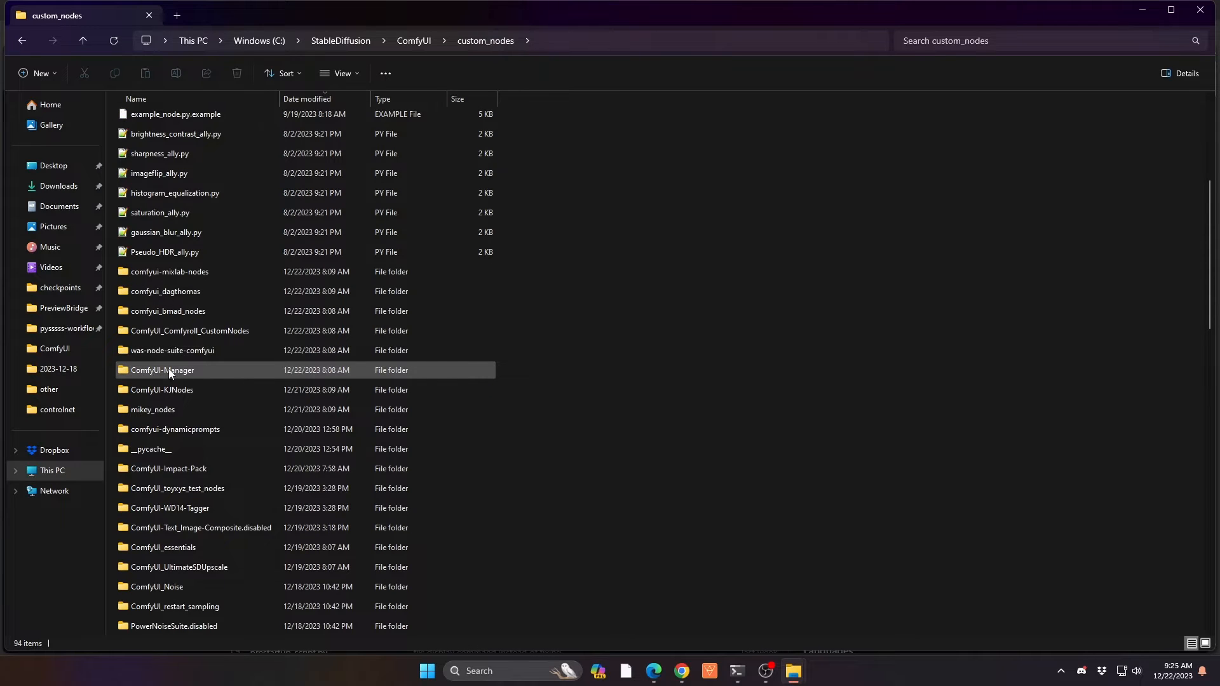
mouse_move(169, 373)
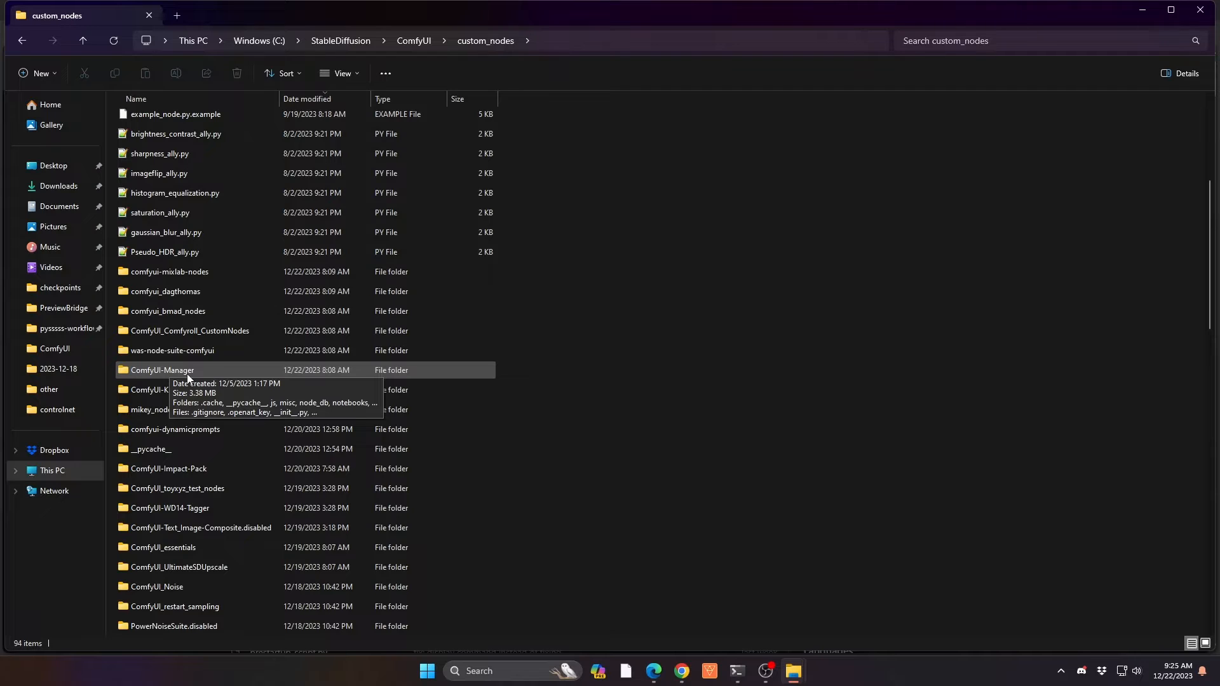
left_click(1210, 18)
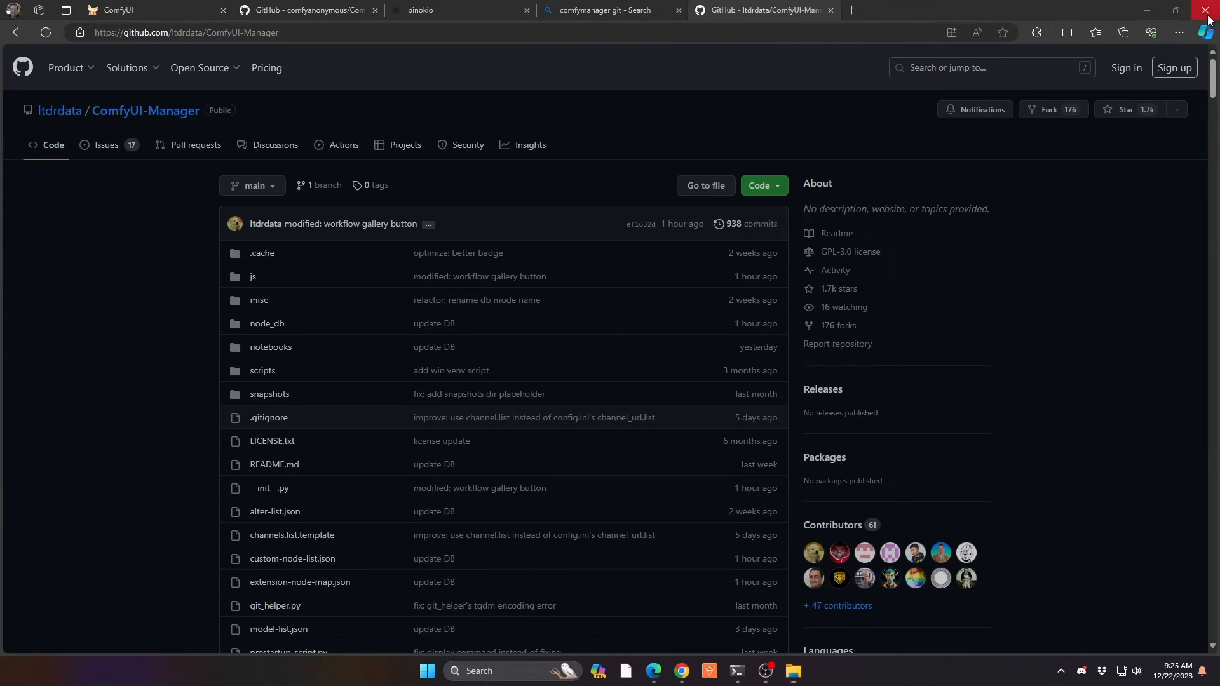
Switch to the ComfyUI page and try out the node search on the empty canvas with "emp".
left_click(129, 8)
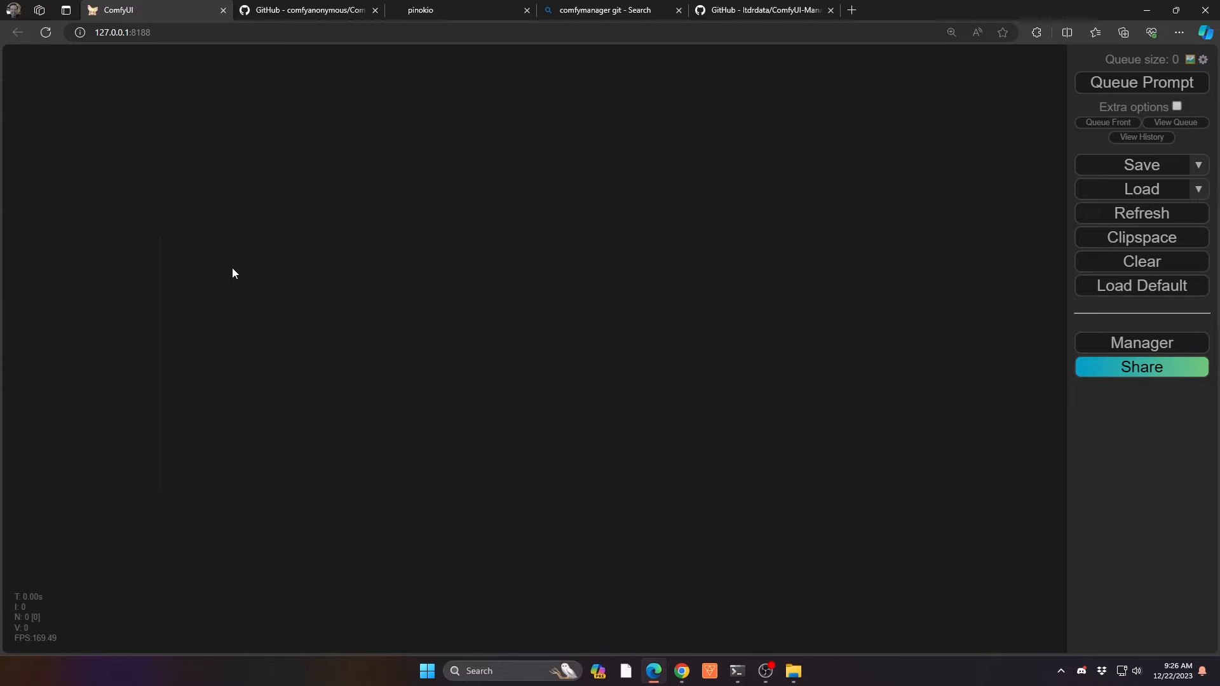
double_click(233, 223)
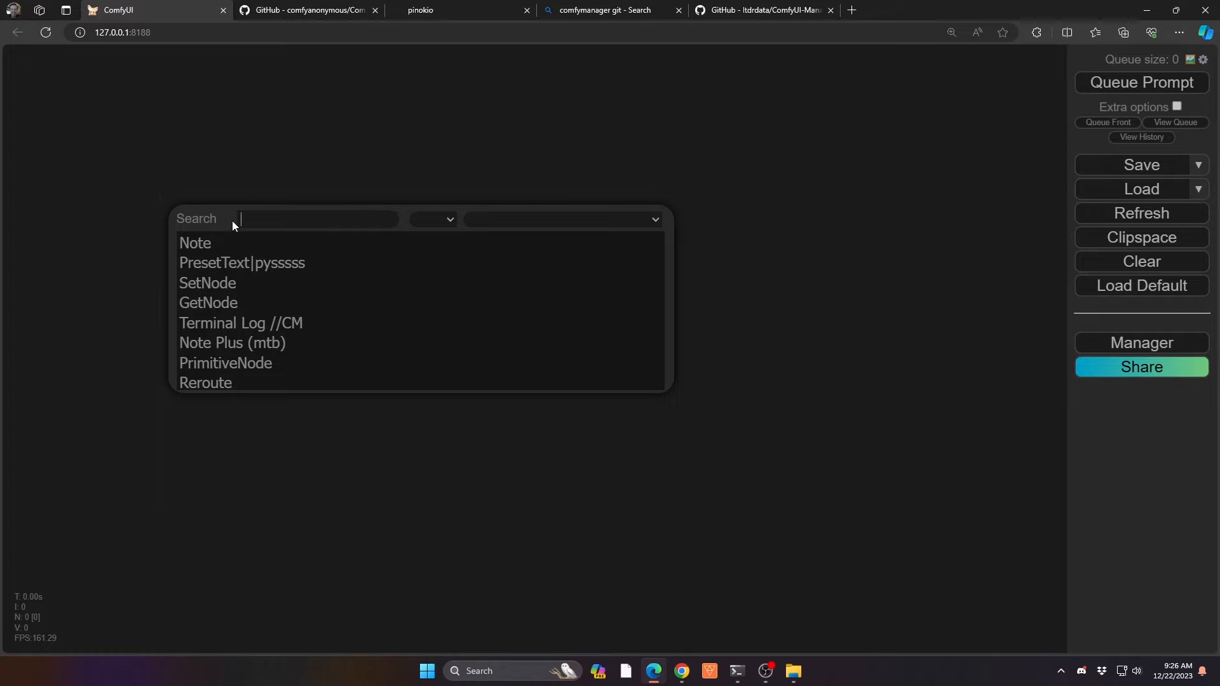
type("emp")
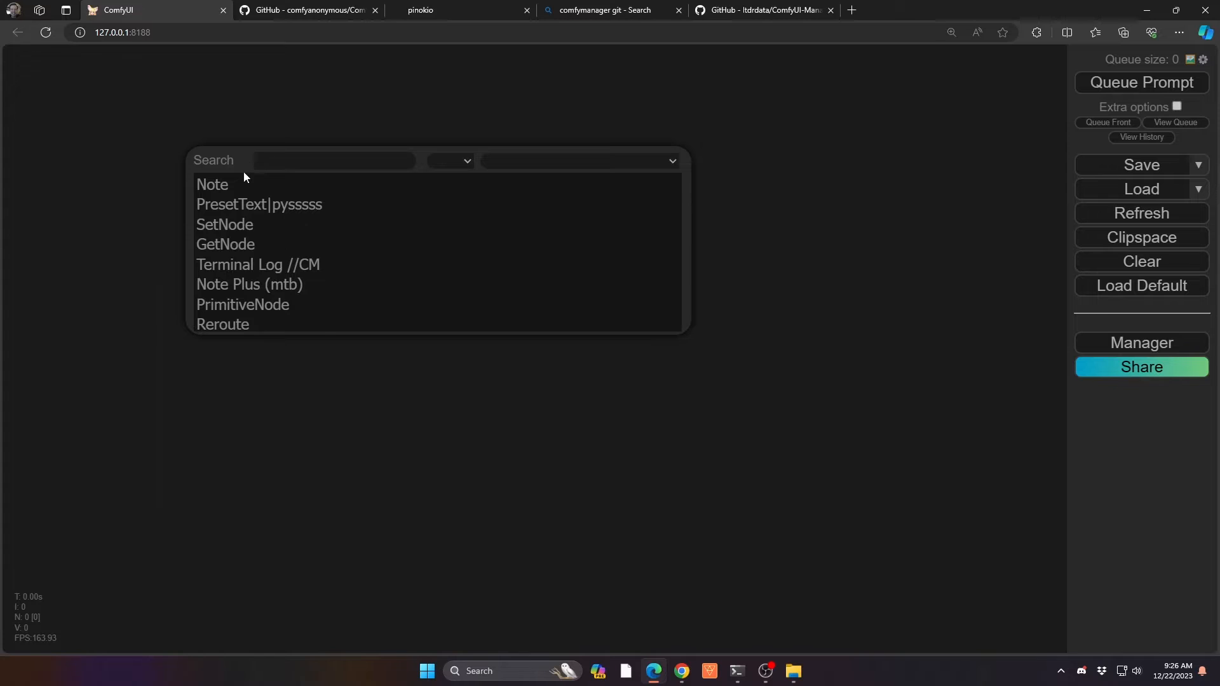
double_click(295, 398)
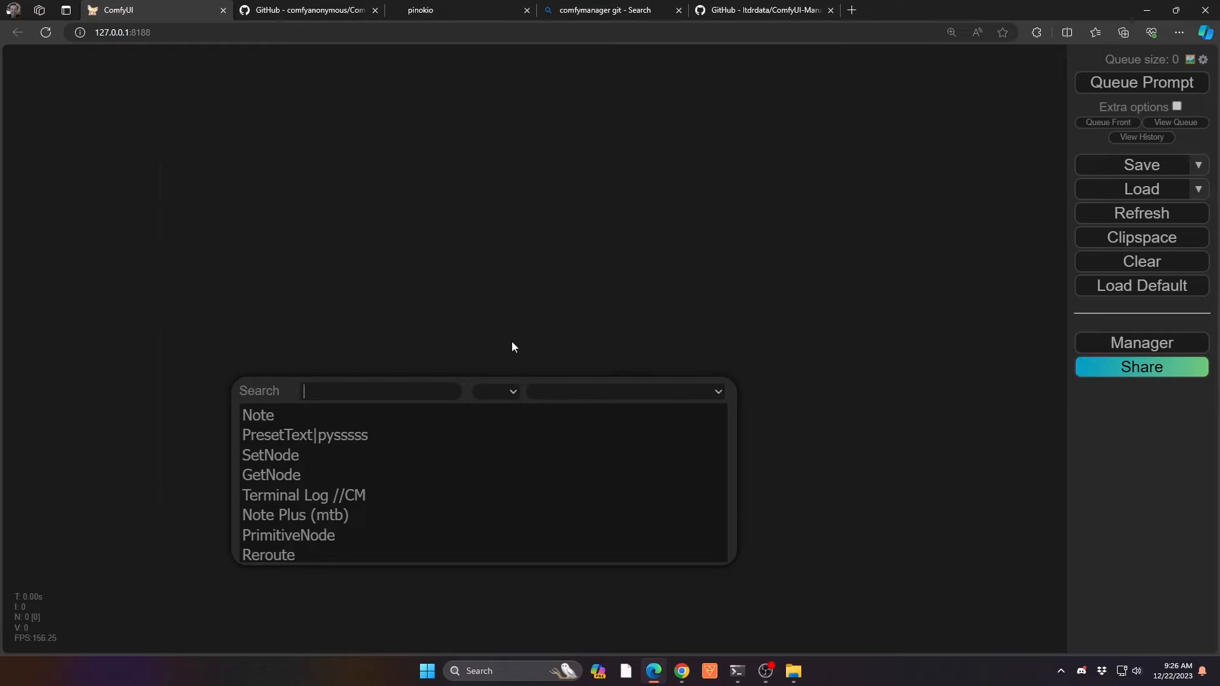
double_click(617, 324)
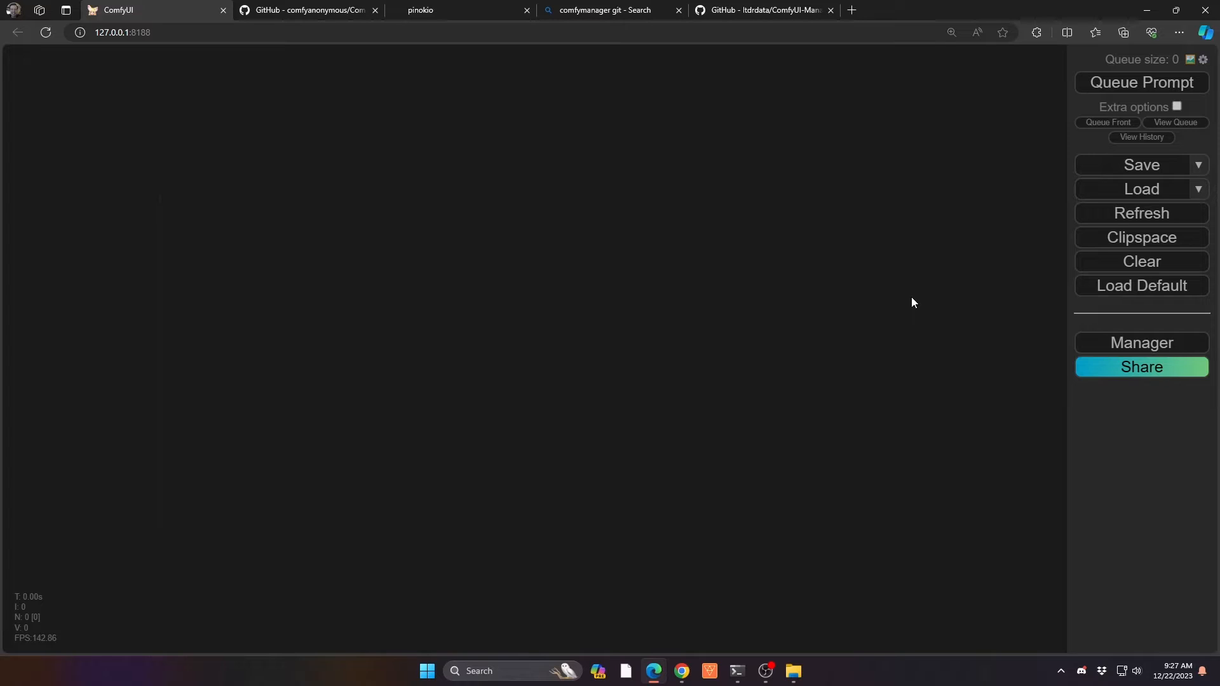
Examine the data types offered by the node search's filter list and close the search without adding a node.
double_click(189, 196)
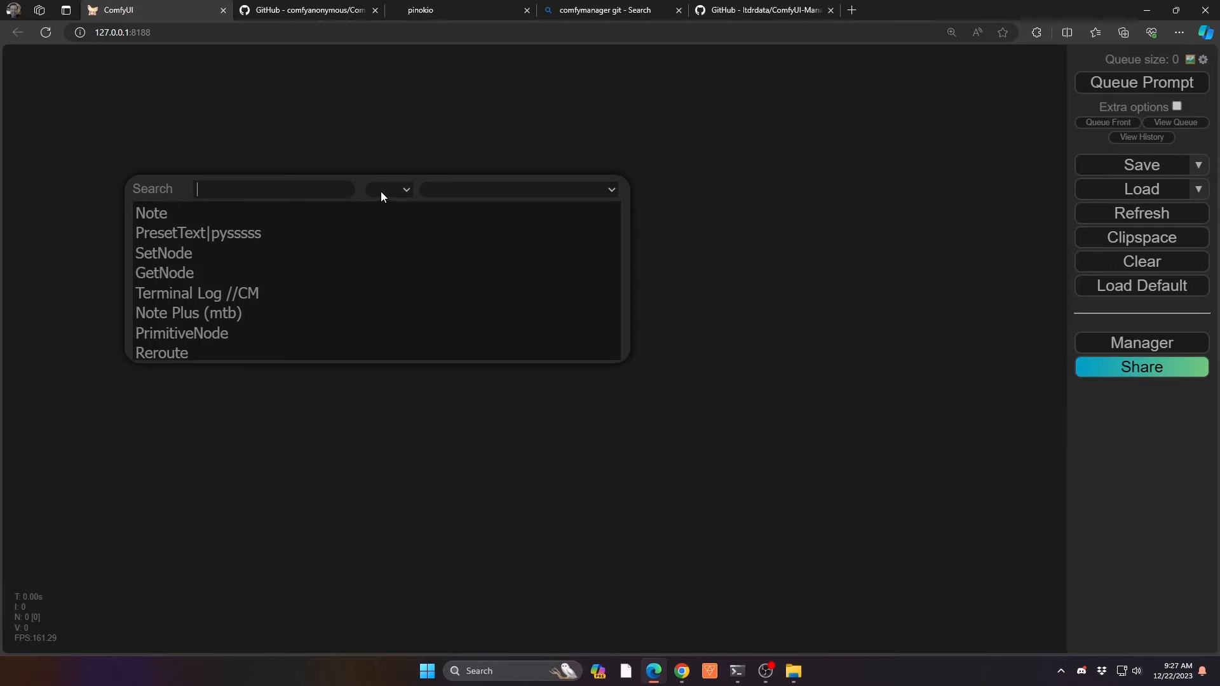
left_click(437, 190)
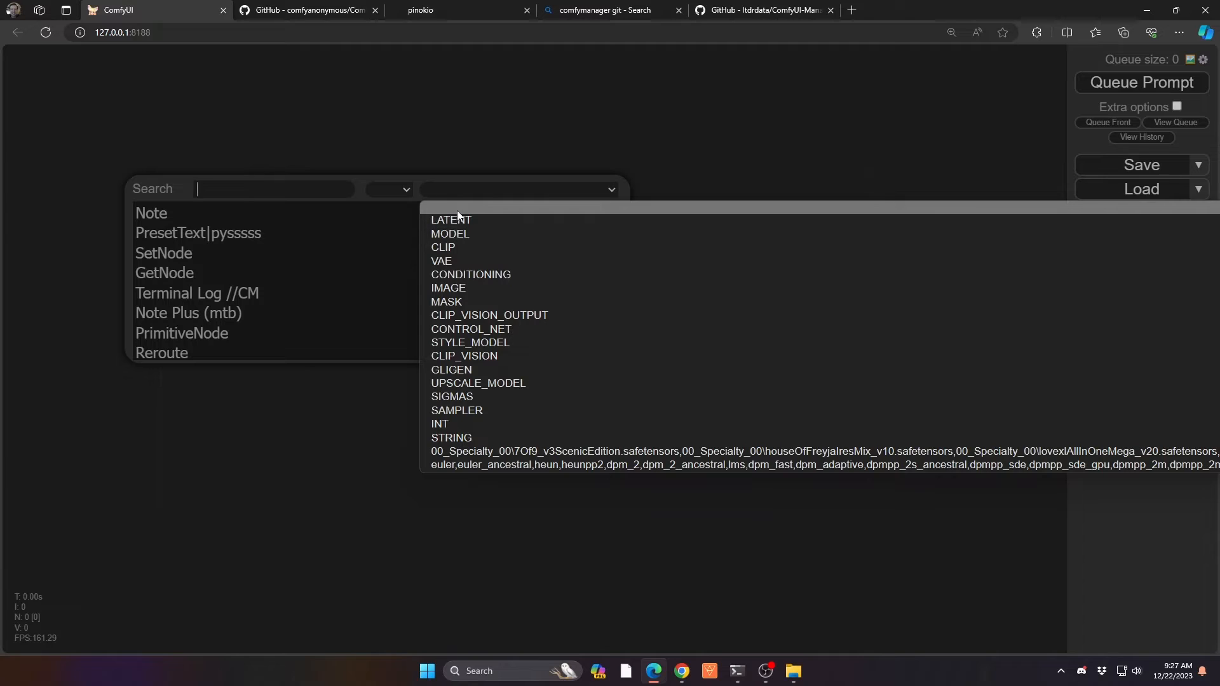
left_click(342, 125)
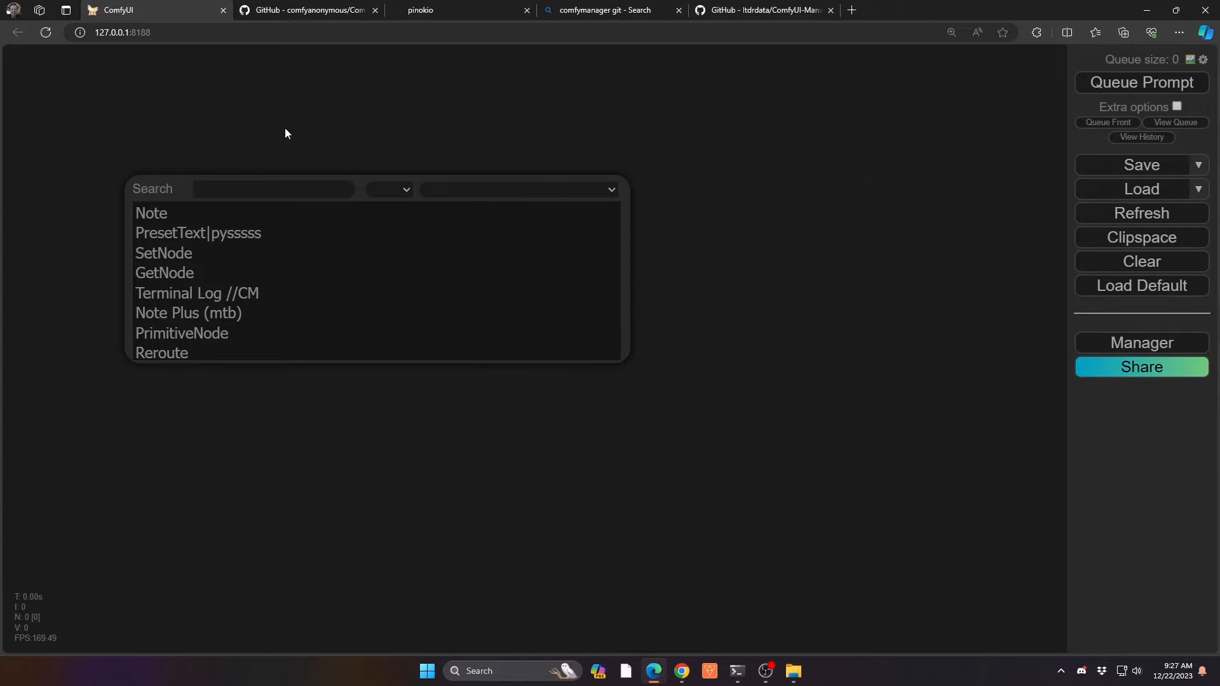
left_click(602, 431)
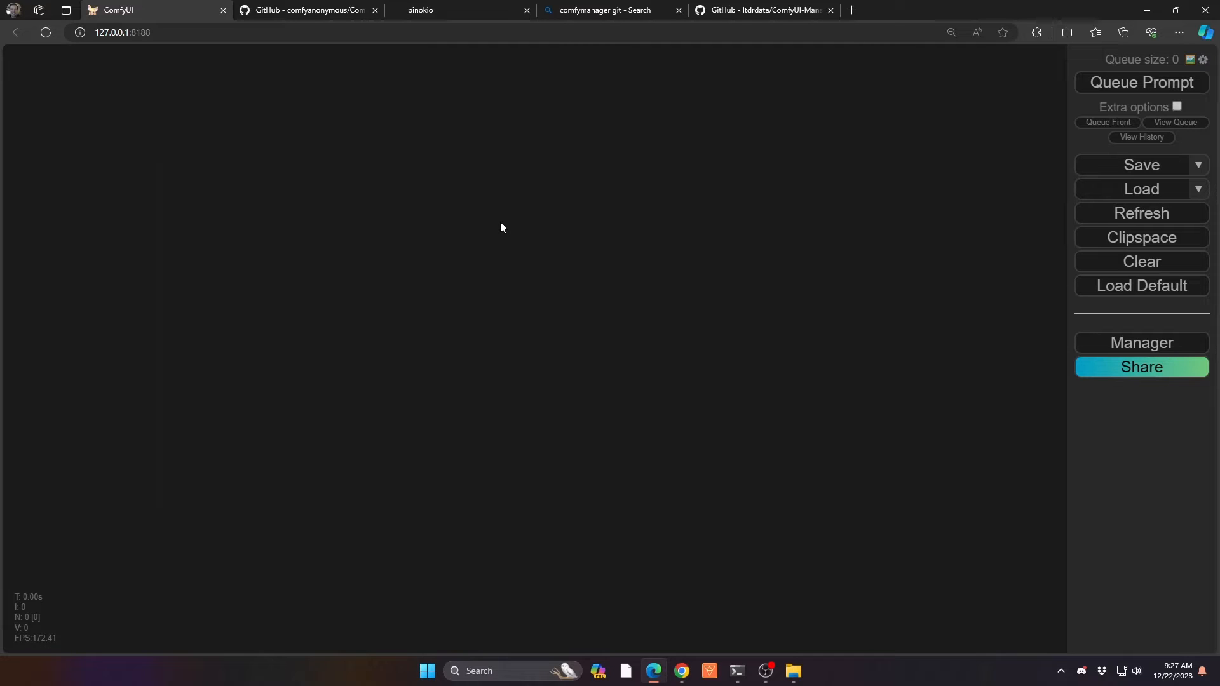
Browse the canvas's Add Node categories down to the job nodes of ali1234 without adding any.
right_click(541, 225)
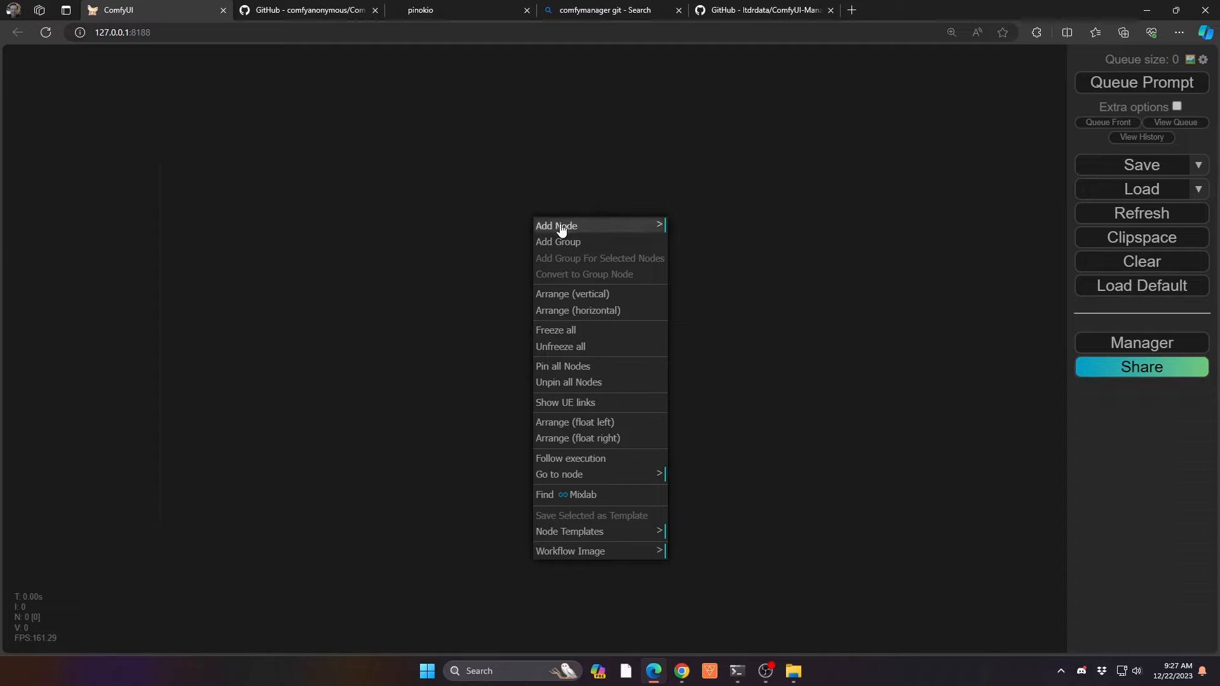
left_click(603, 231)
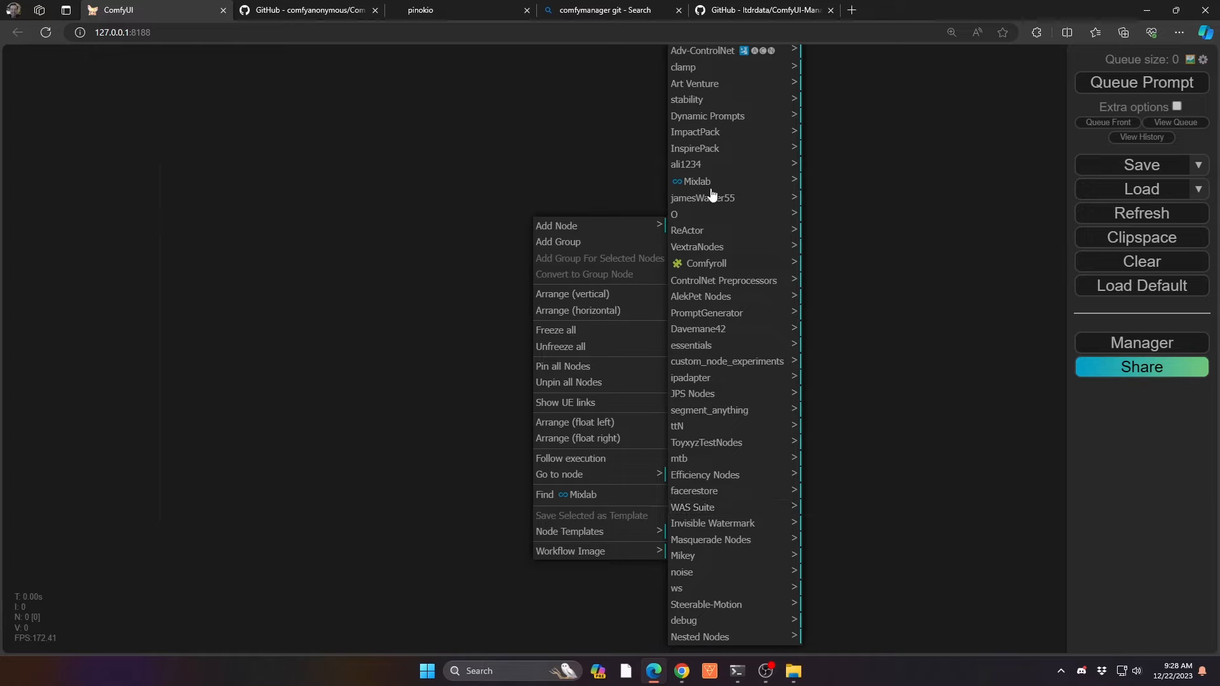
left_click(707, 167)
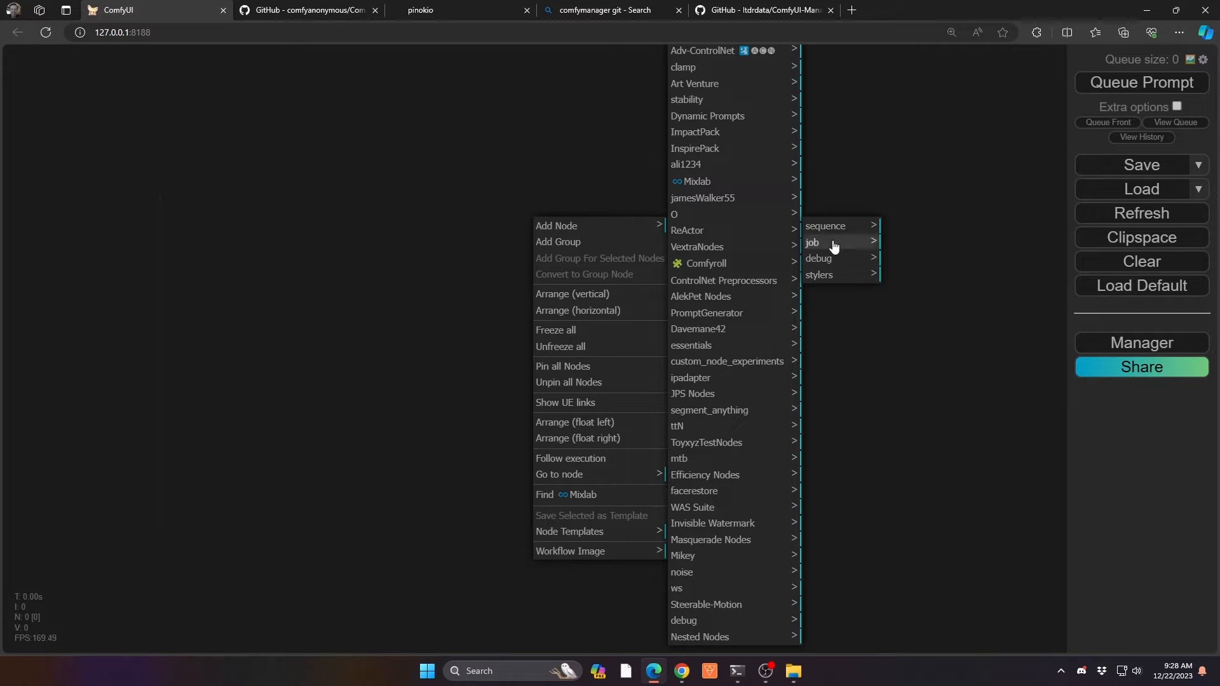
left_click(867, 242)
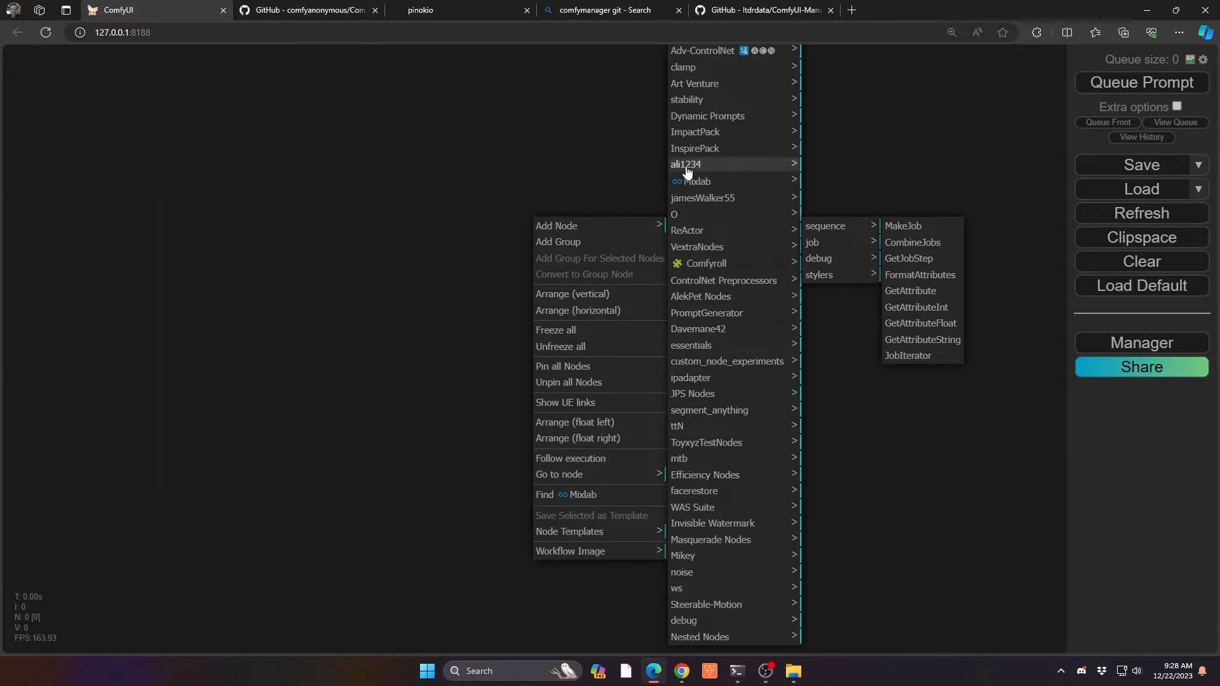
left_click(403, 158)
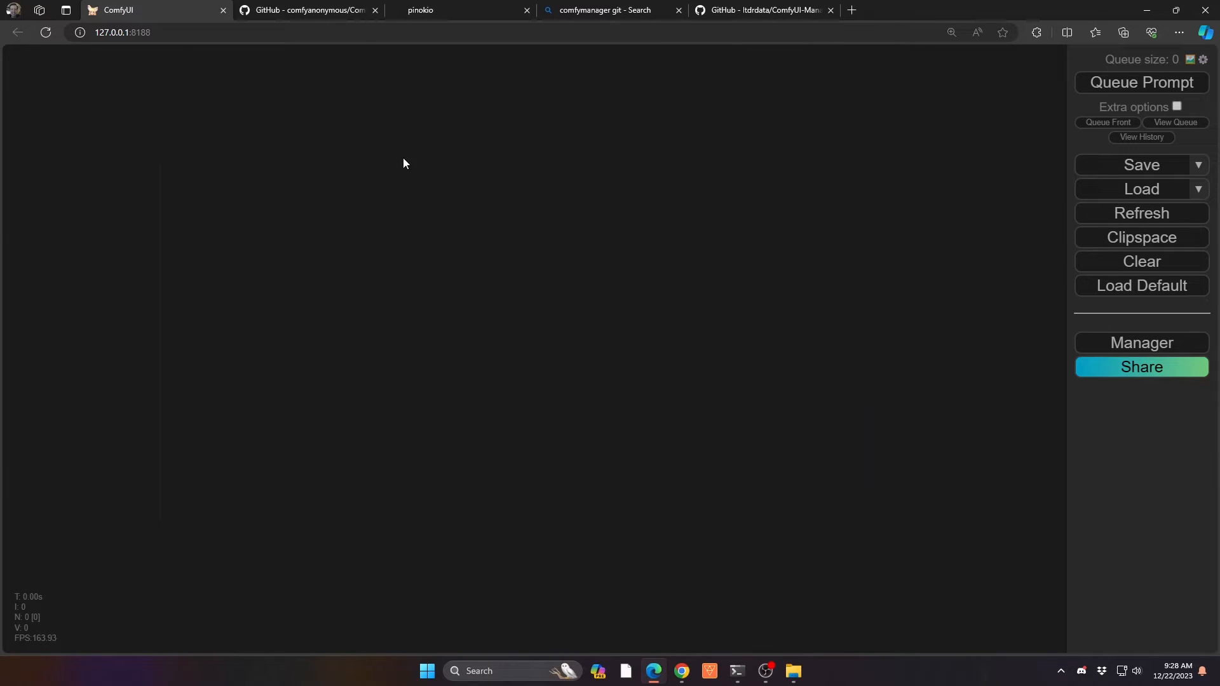
Search the nodes for "empty" and add an EmptyLatentImage node to the upper-left area of the canvas.
double_click(208, 211)
type("empty")
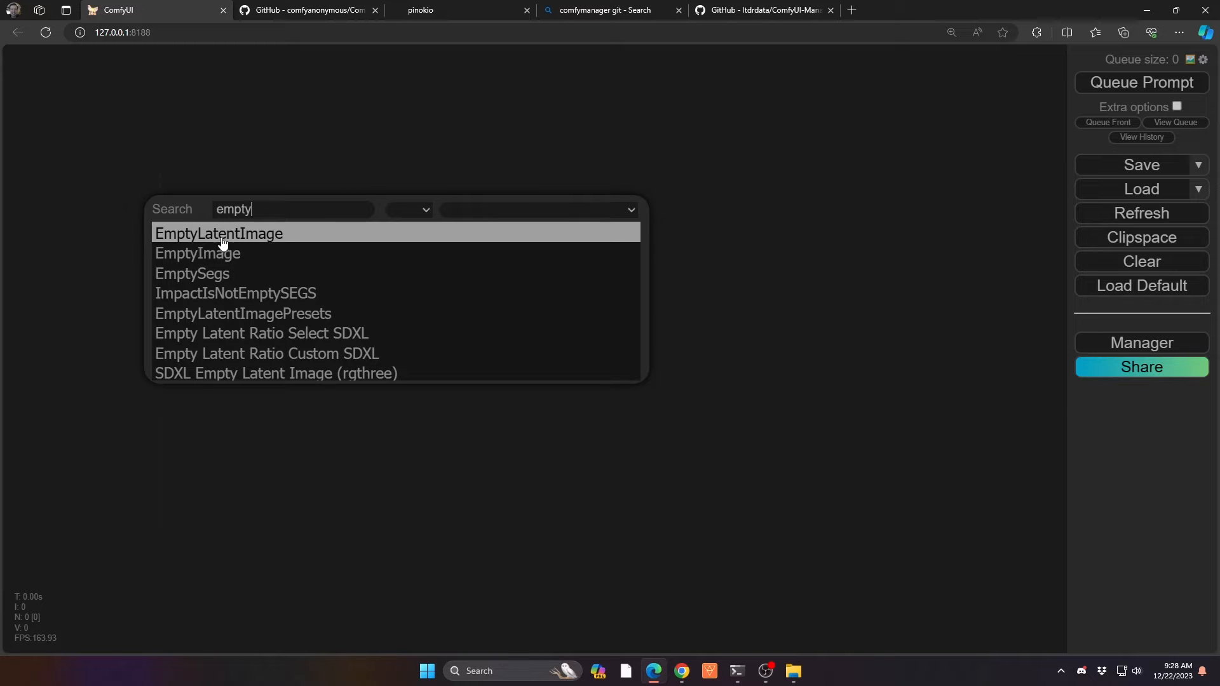
left_click(261, 234)
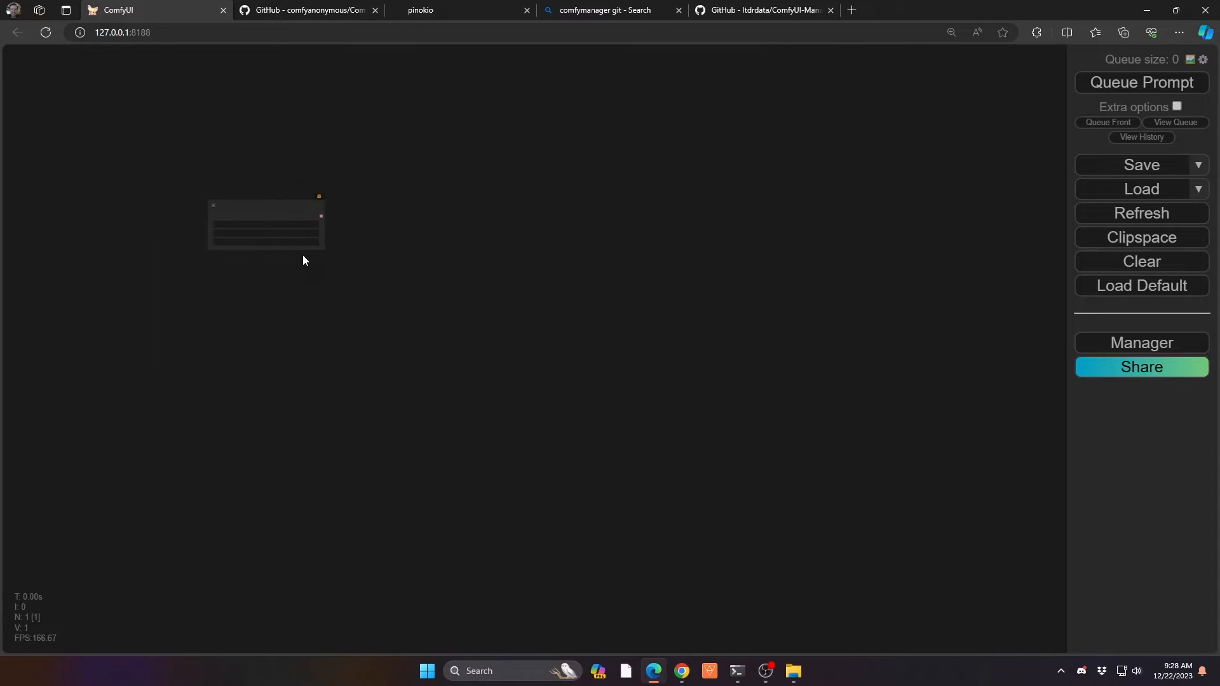
Practise navigating the canvas by zooming in and out on the Empty Latent Image node and panning around it.
scroll(304, 252, "down", 3)
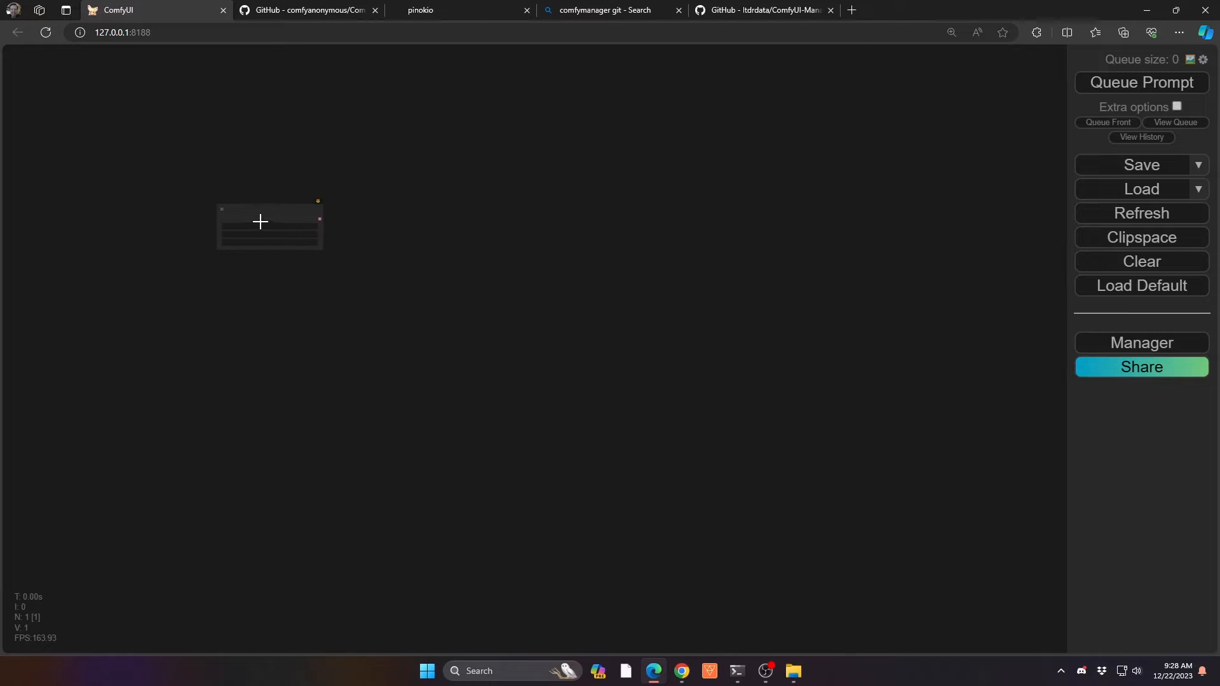
scroll(252, 208, "up", 10)
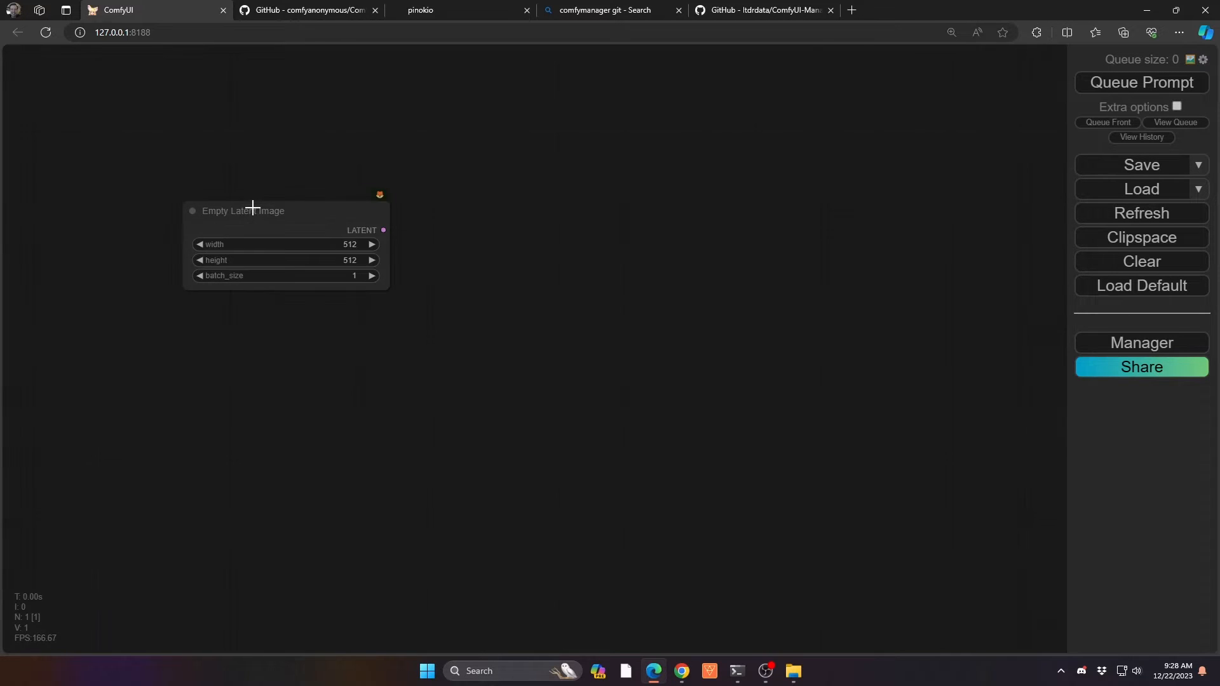
scroll(253, 208, "down", 10)
scroll(254, 208, "down", 3)
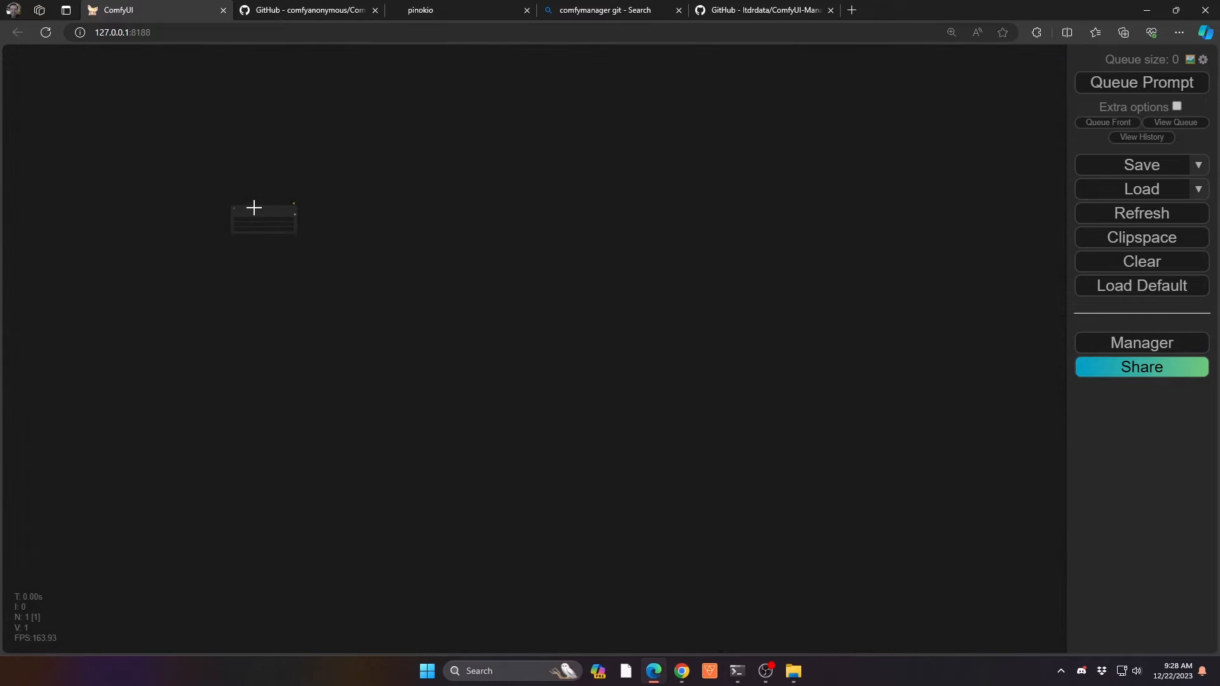
scroll(254, 208, "up", 10)
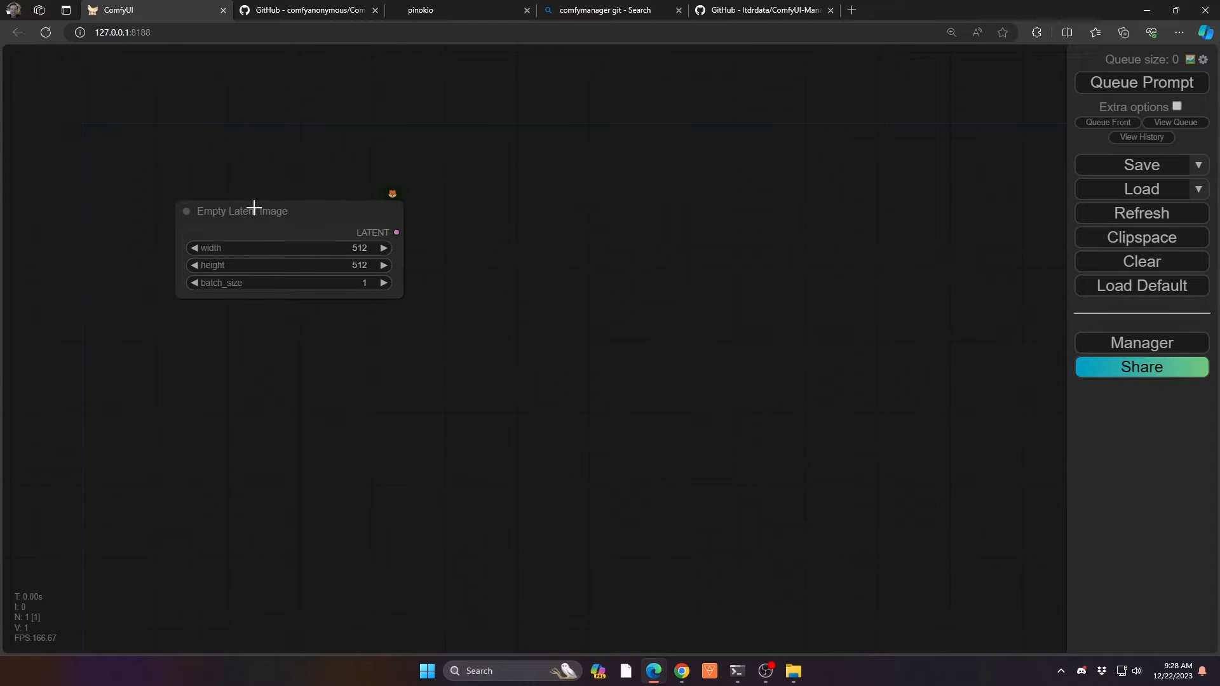
scroll(253, 208, "down", 7)
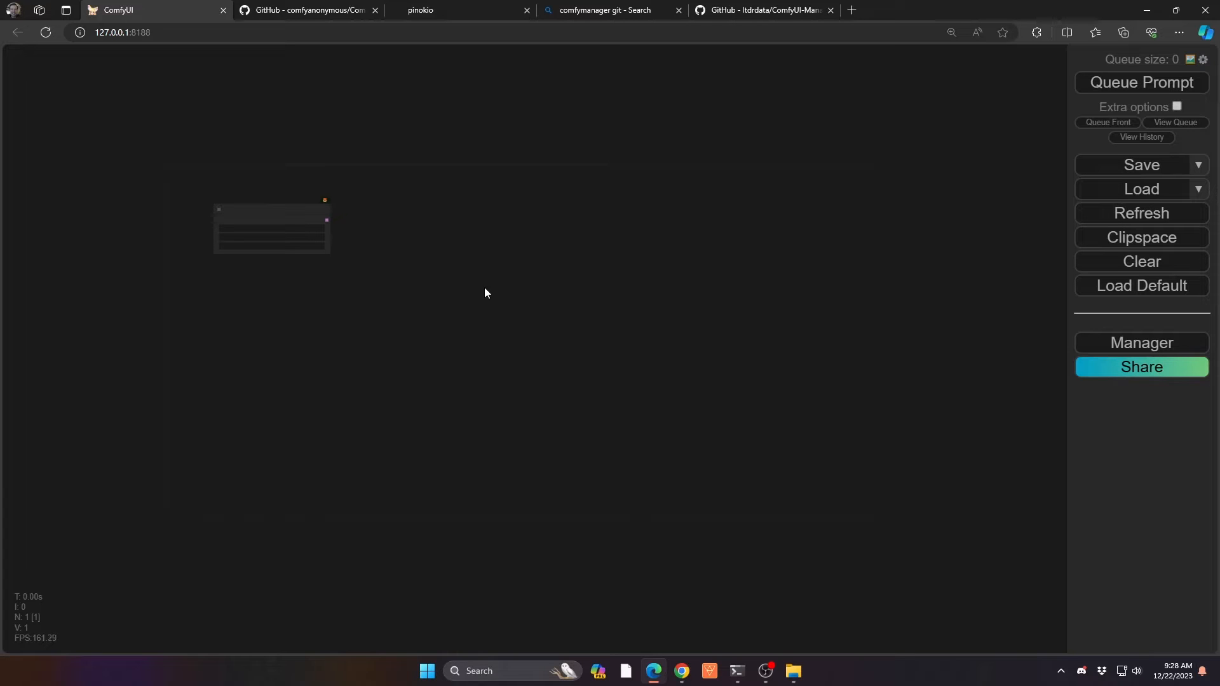
left_click_drag(485, 293, 489, 234)
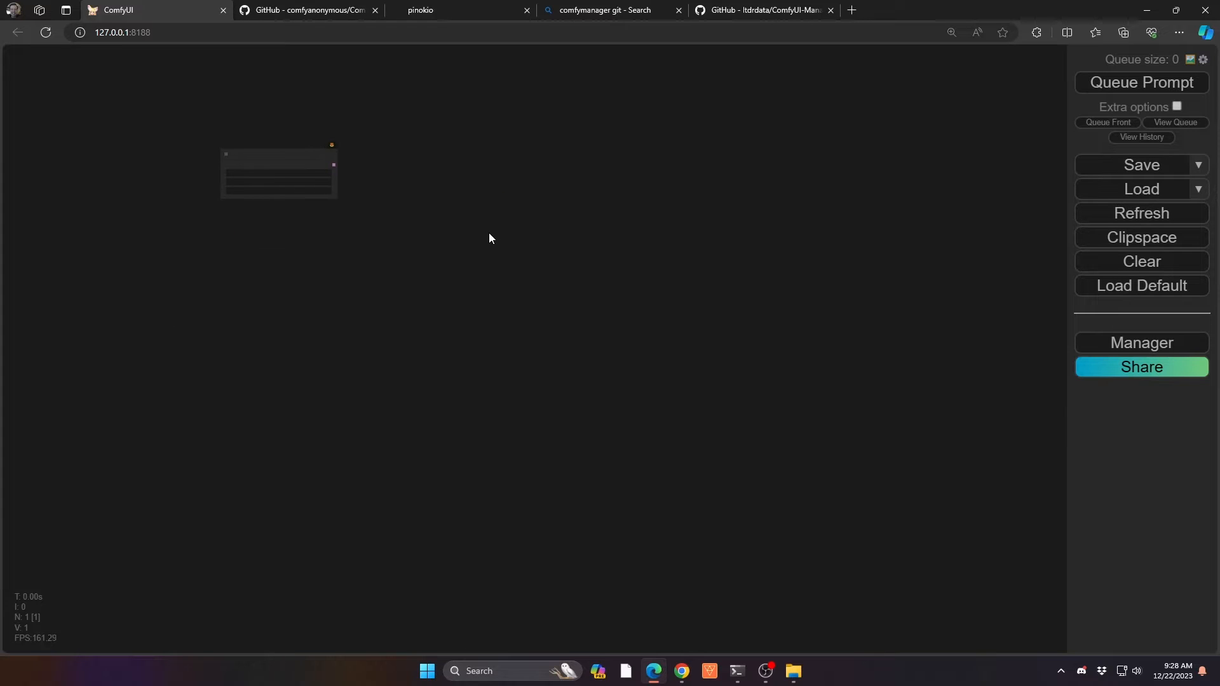
left_click_drag(384, 200, 427, 286)
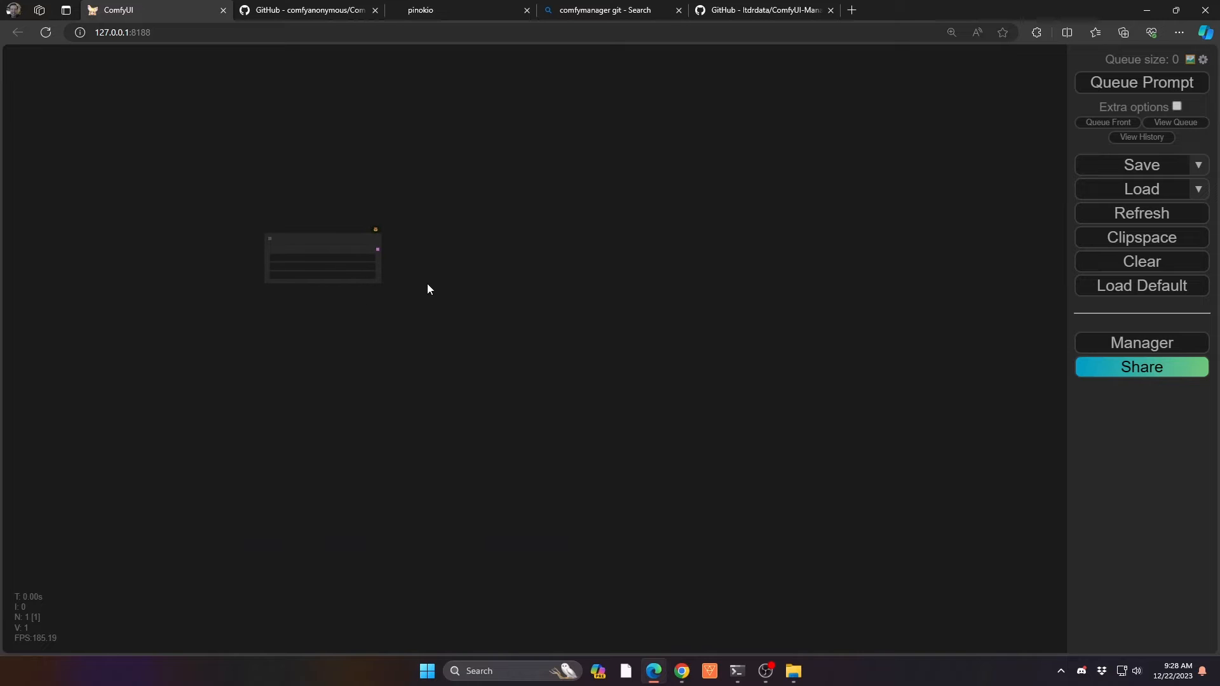
scroll(354, 238, "up", 4)
scroll(354, 237, "up", 3)
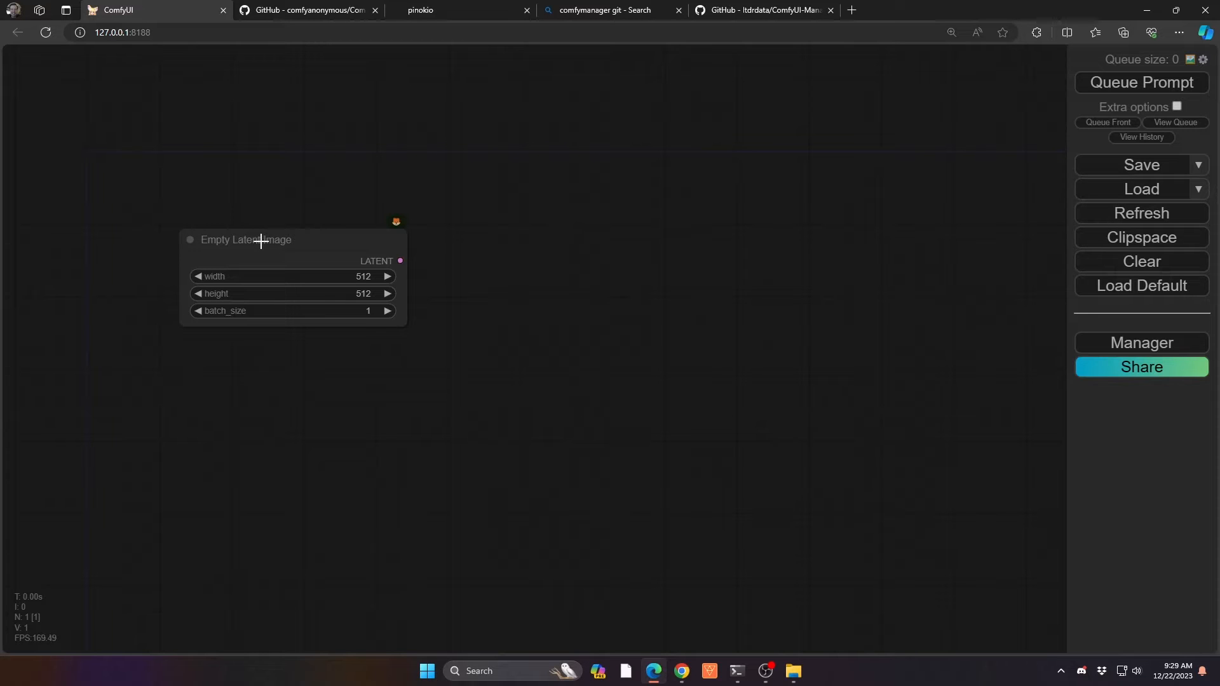
Move the Empty Latent Image node to the canvas's upper-left area and paste a copy of it alongside at the same height.
left_click_drag(261, 241, 369, 279)
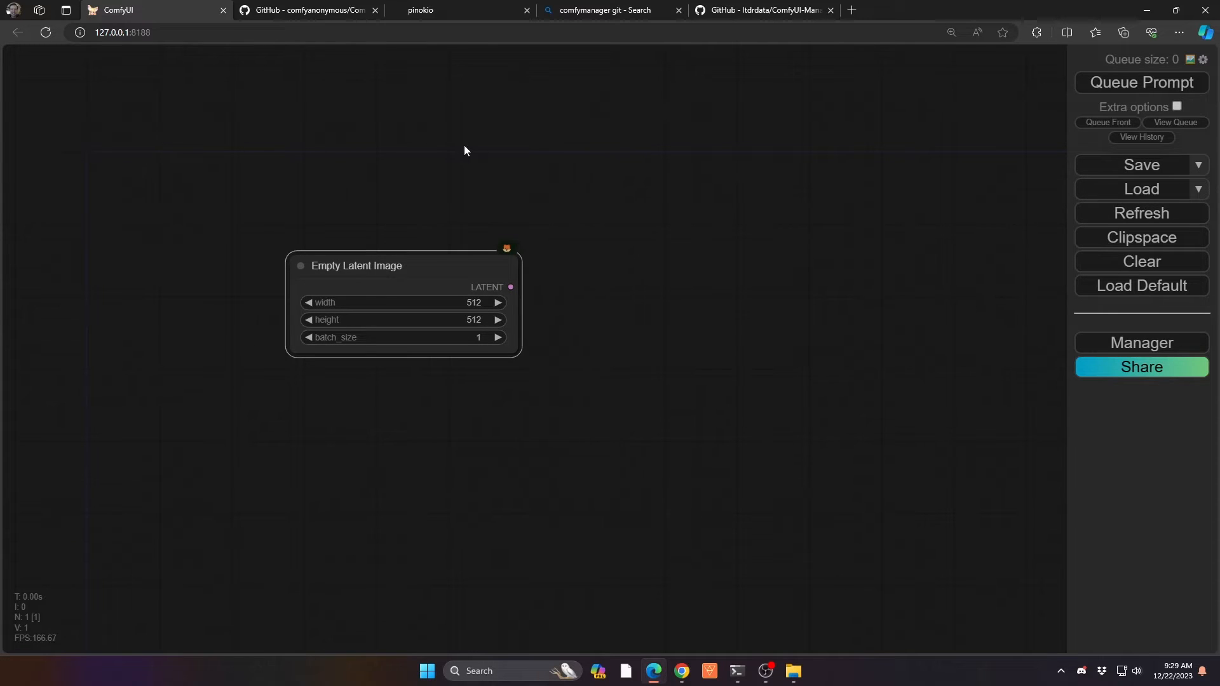
left_click_drag(422, 263, 238, 181)
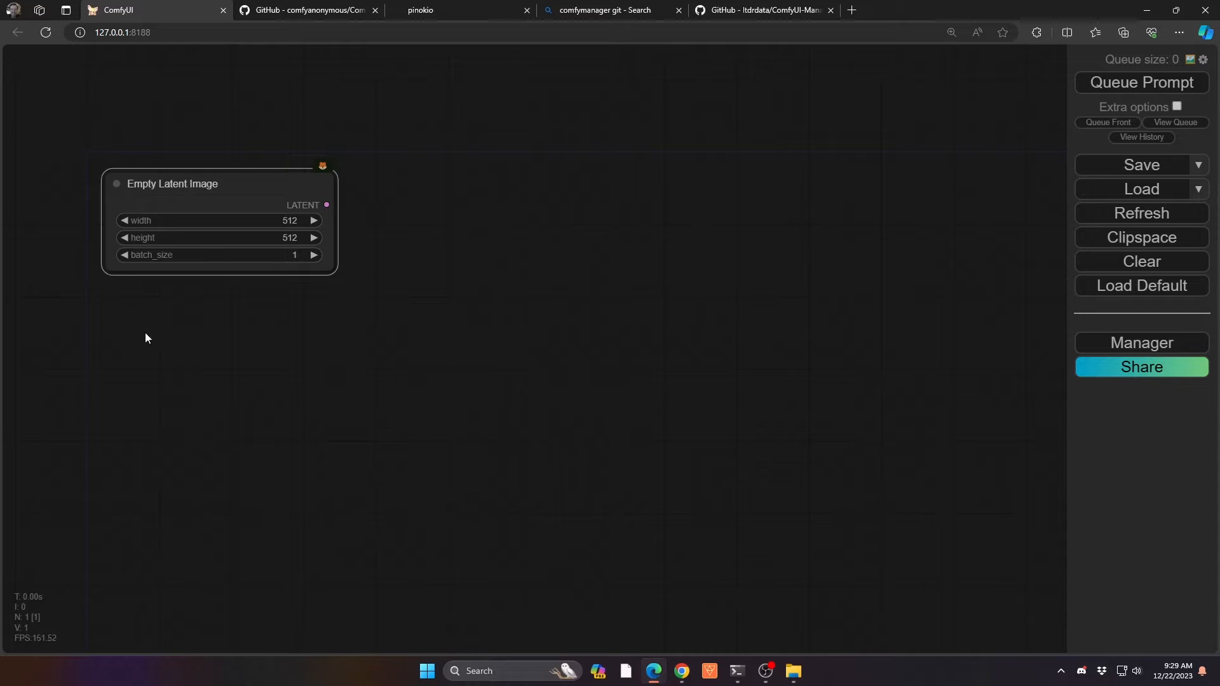
key("ctrl+v")
left_click_drag(146, 314, 412, 186)
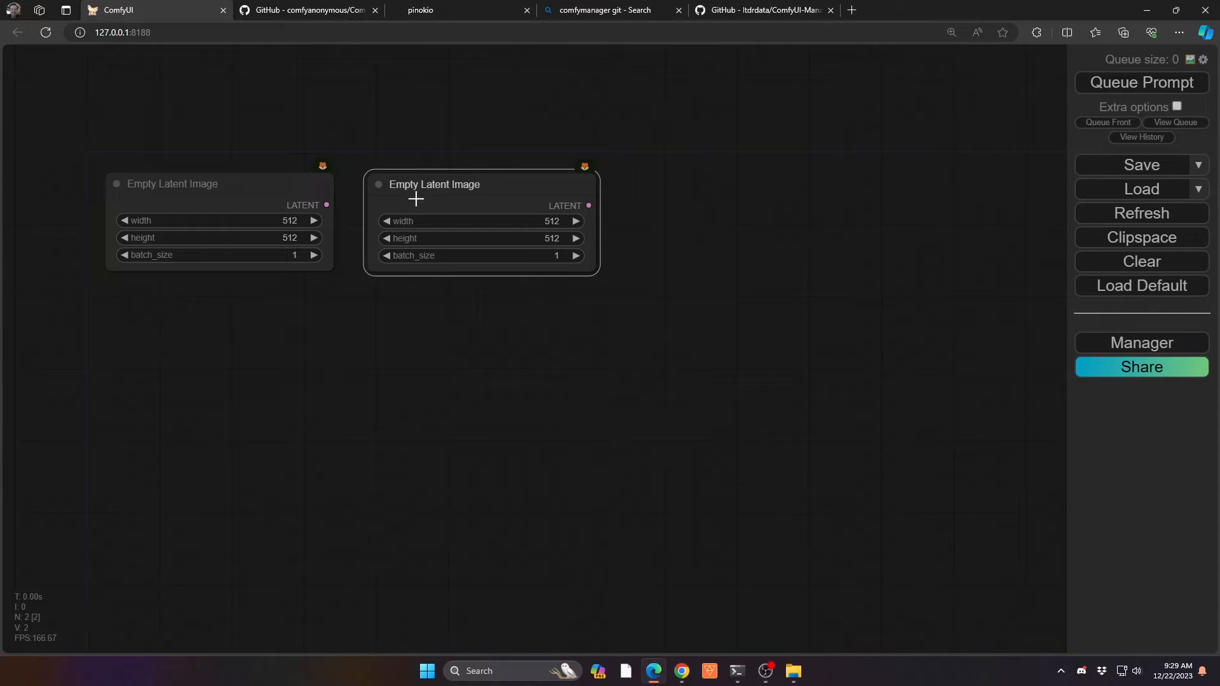
mouse_move(452, 183)
left_mouse_down()
mouse_move(211, 281)
mouse_move(300, 234)
mouse_move(551, 178)
mouse_move(451, 182)
left_mouse_up()
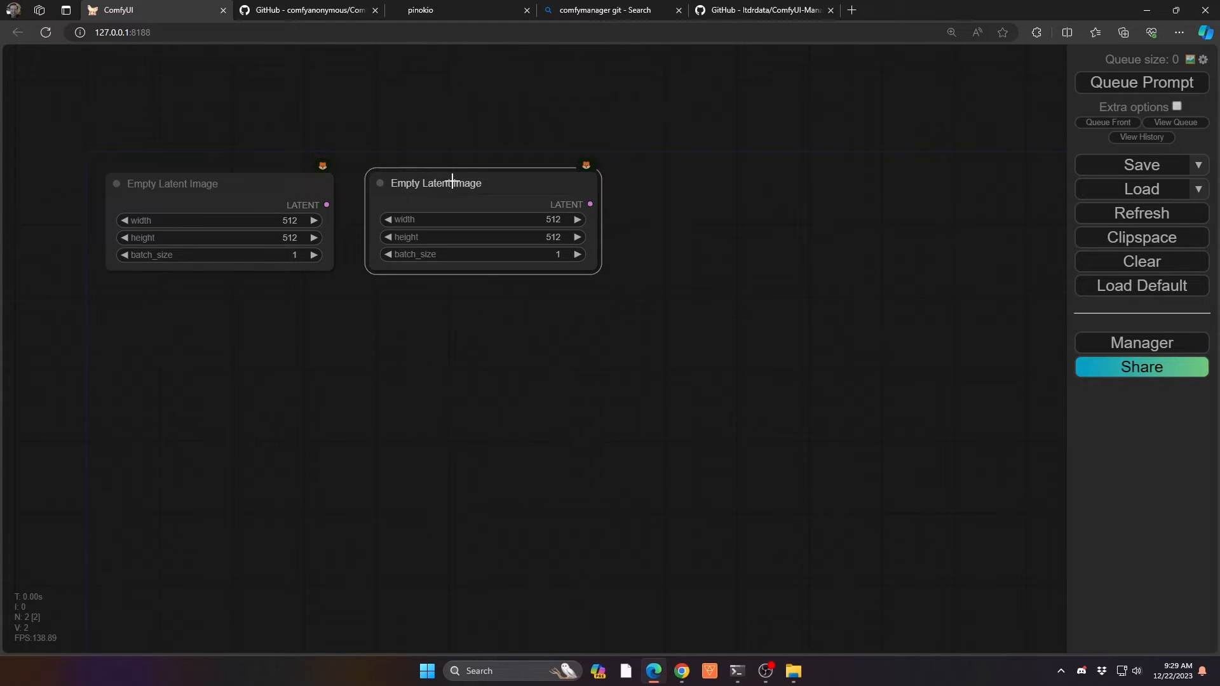
Select both Empty Latent Image nodes together and move them as a group, widening the gap between them slightly.
left_click(243, 183, "shift")
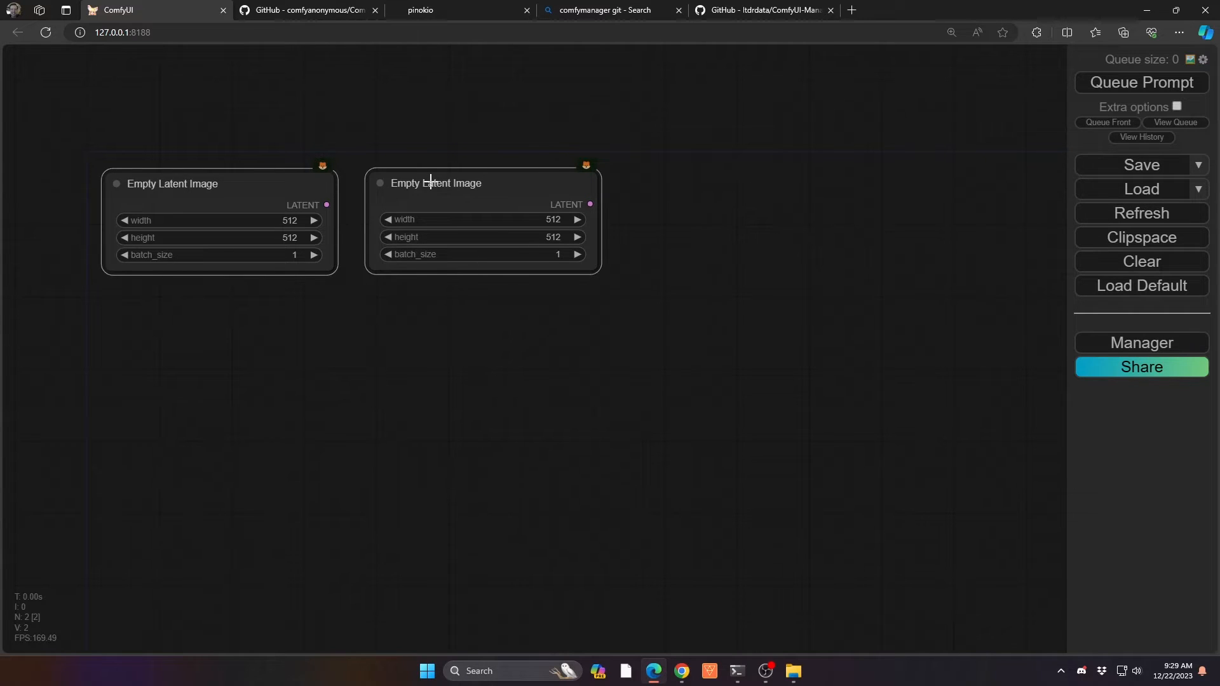
mouse_move(431, 182)
left_mouse_down()
mouse_move(569, 278)
mouse_move(869, 281)
mouse_move(441, 280)
mouse_move(479, 129)
mouse_move(436, 247)
mouse_move(444, 196)
left_mouse_up()
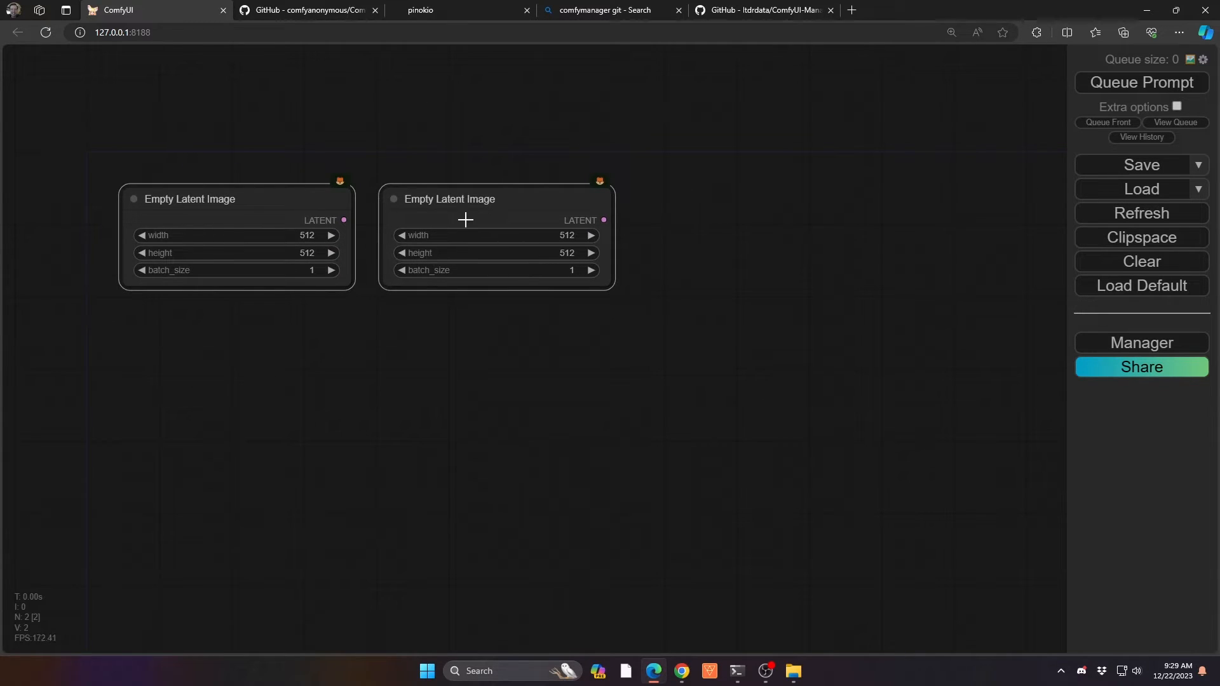
mouse_move(272, 195)
left_mouse_down()
mouse_move(314, 403)
mouse_move(179, 152)
mouse_move(261, 308)
mouse_move(256, 193)
mouse_move(265, 197)
left_mouse_up()
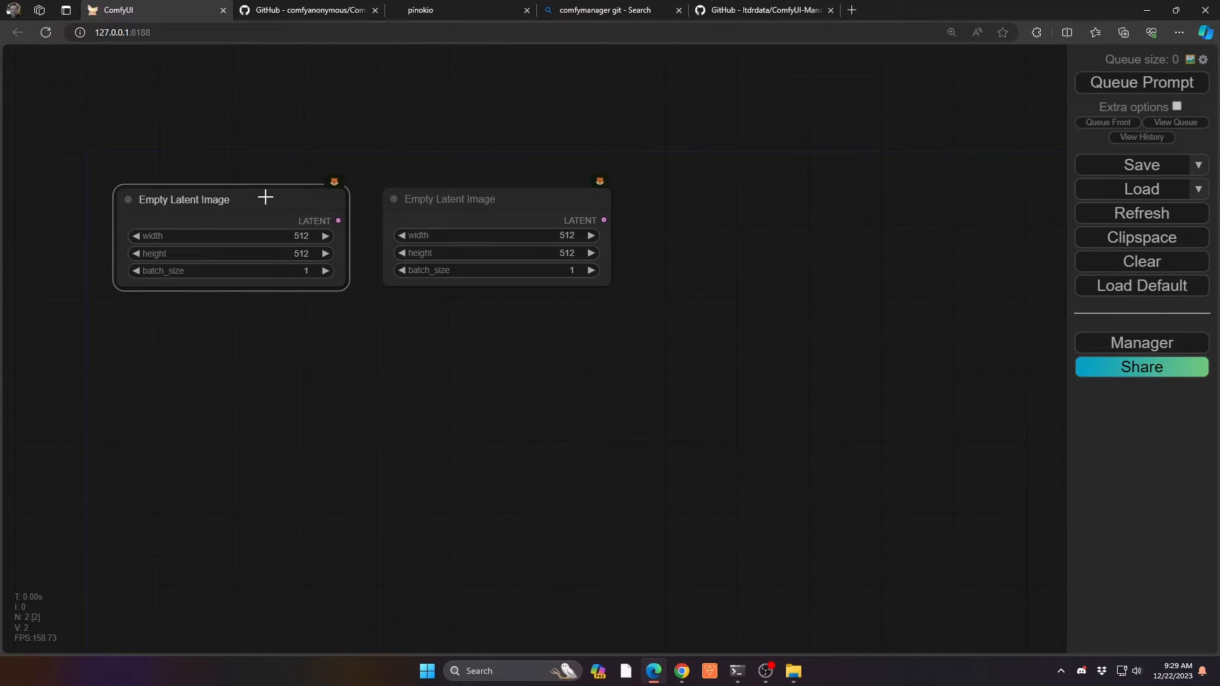
left_click(464, 199, "shift")
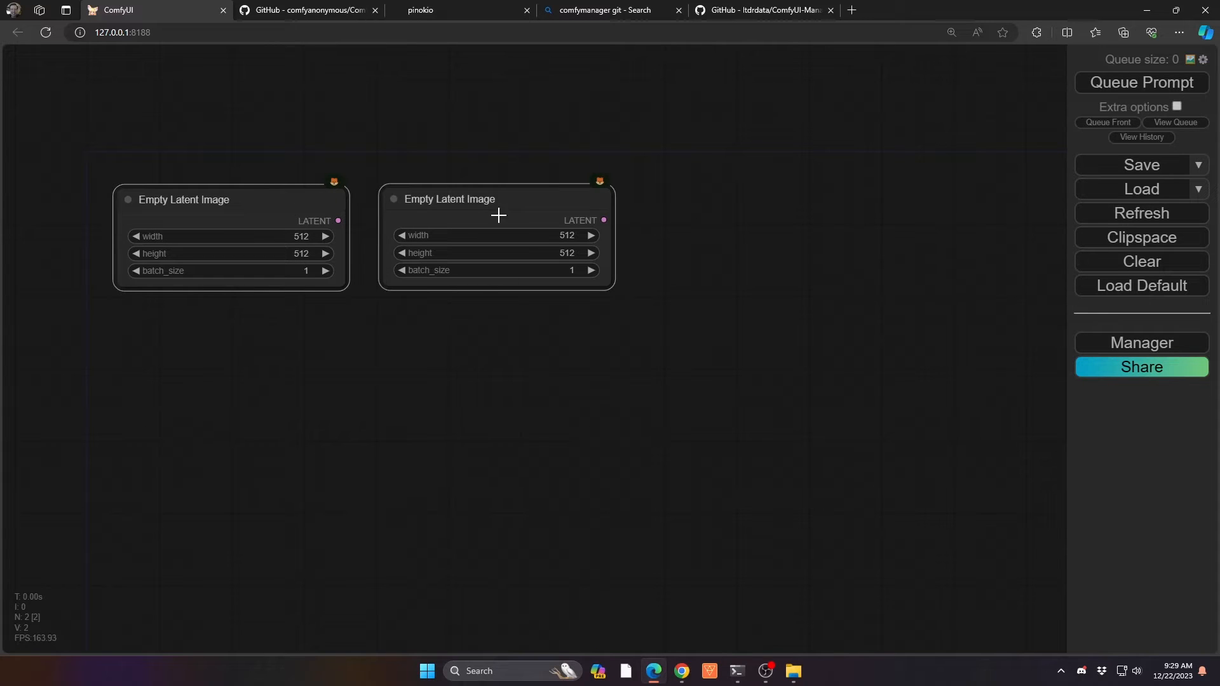
left_click(492, 197, "shift")
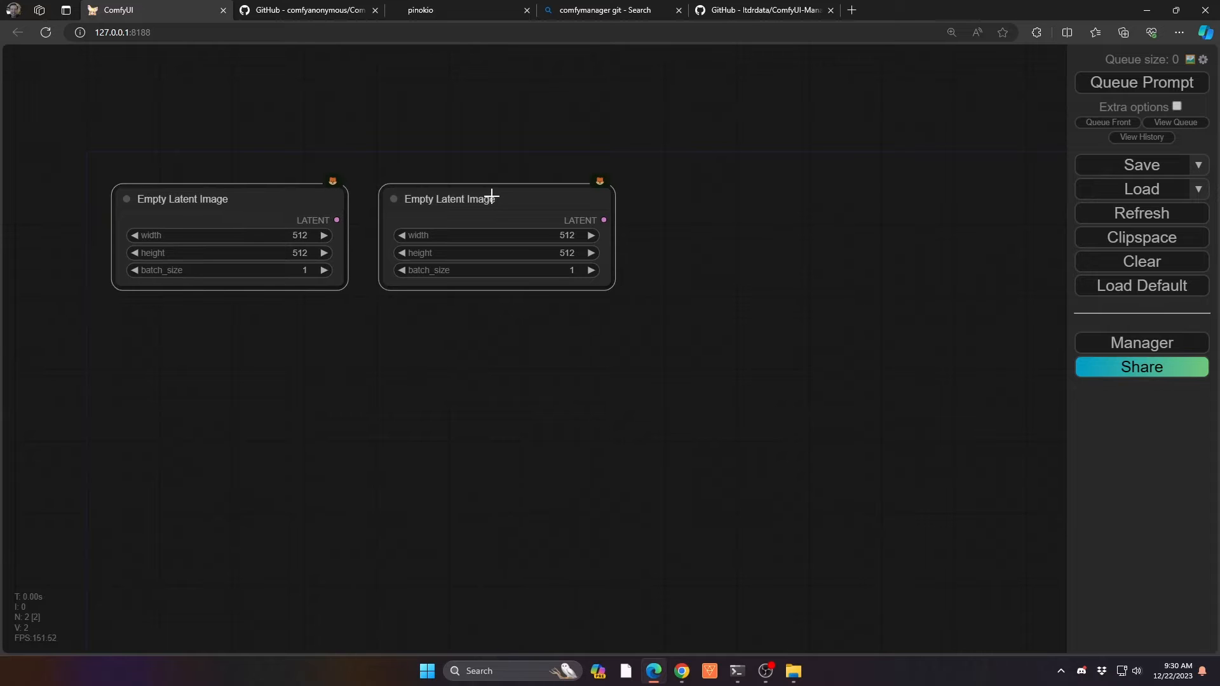
mouse_move(492, 196)
left_mouse_down()
mouse_move(544, 259)
mouse_move(743, 384)
mouse_move(691, 395)
mouse_move(436, 210)
mouse_move(708, 210)
mouse_move(463, 174)
mouse_move(507, 182)
left_mouse_up()
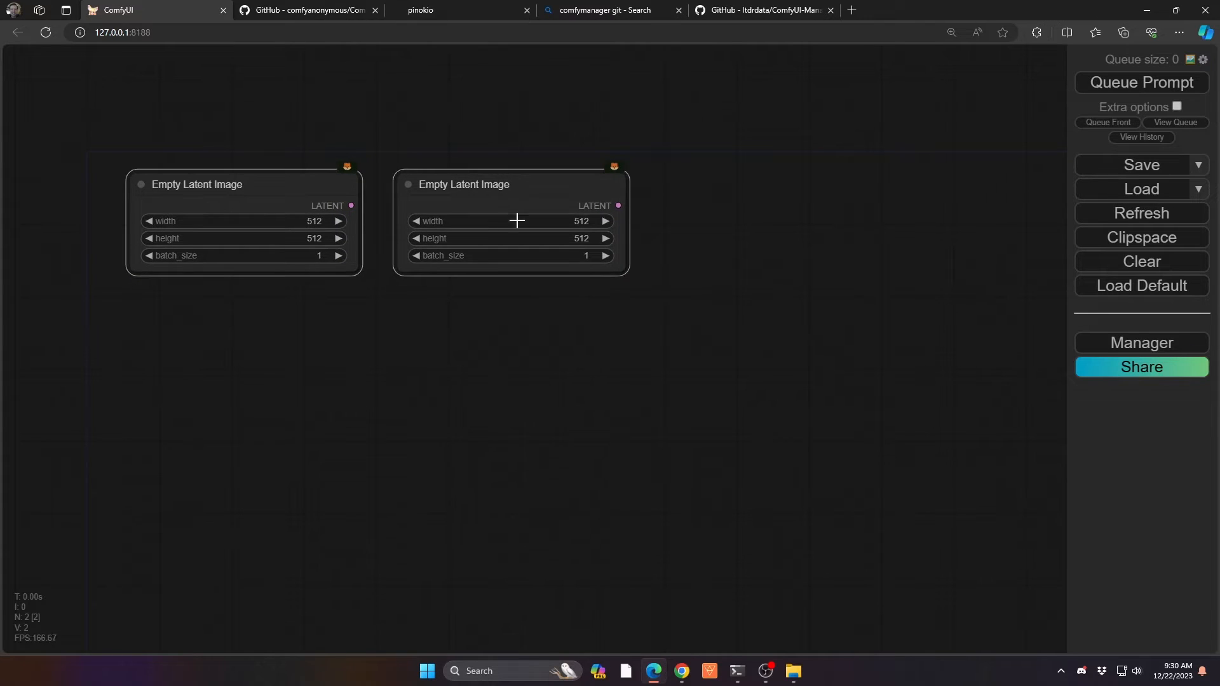
Try selecting both nodes with a selection box, and delete only the duplicated Empty Latent Image node on the right.
left_click(494, 311)
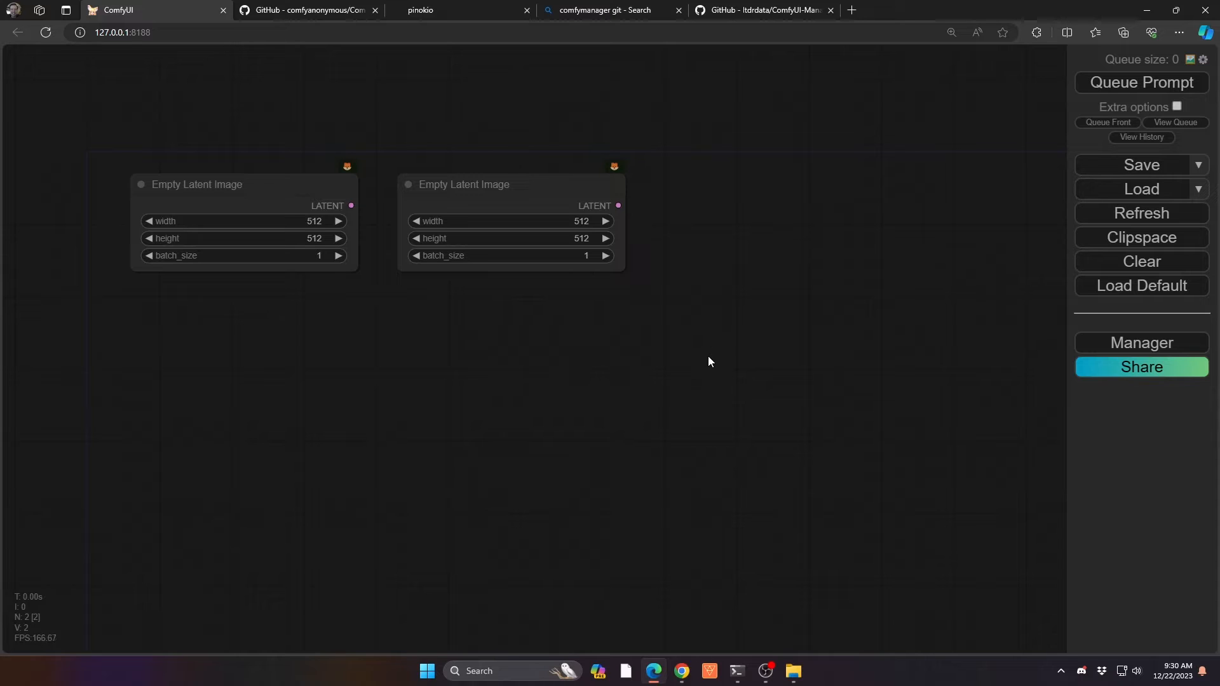
left_click_drag(662, 279, 155, 155)
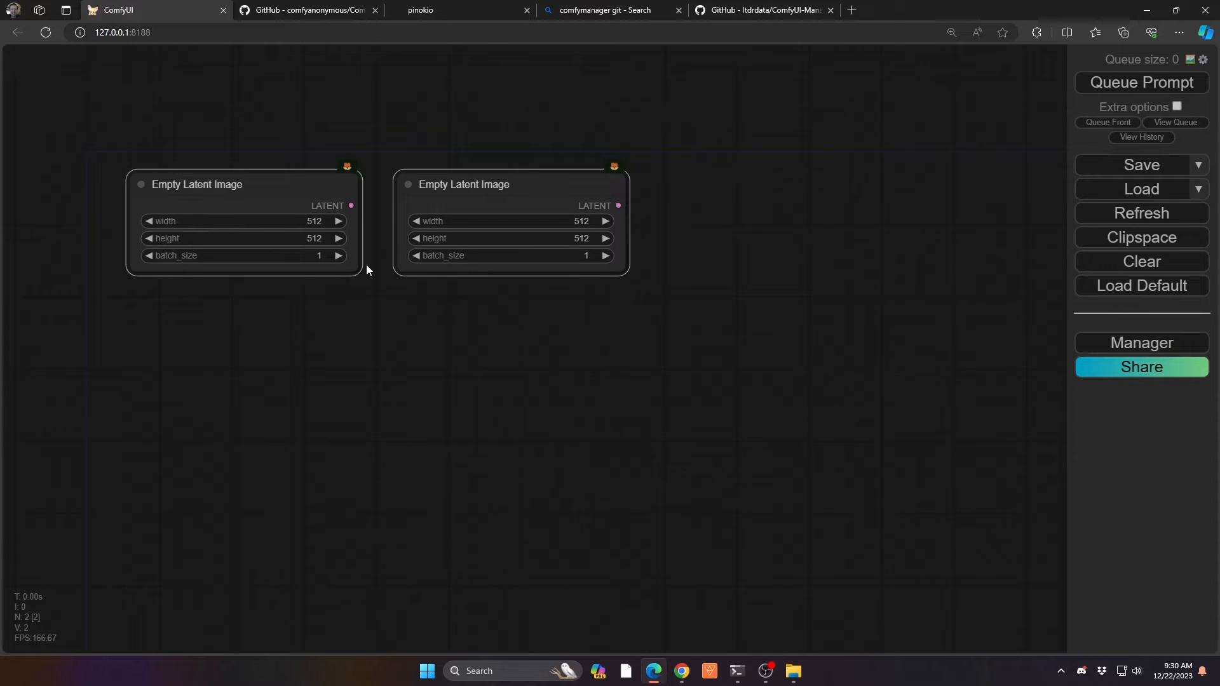
left_click(532, 310)
left_click(522, 185)
key("Delete")
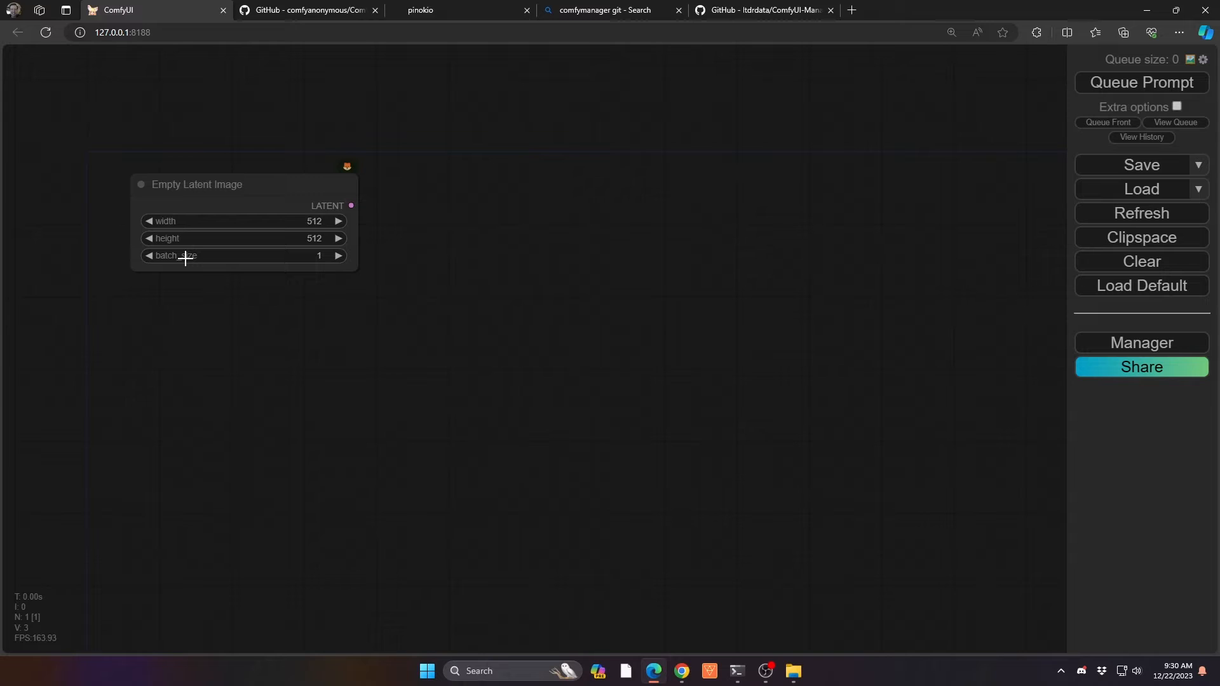
Set the Empty Latent Image node's width and height to 1024 each.
left_click(284, 221)
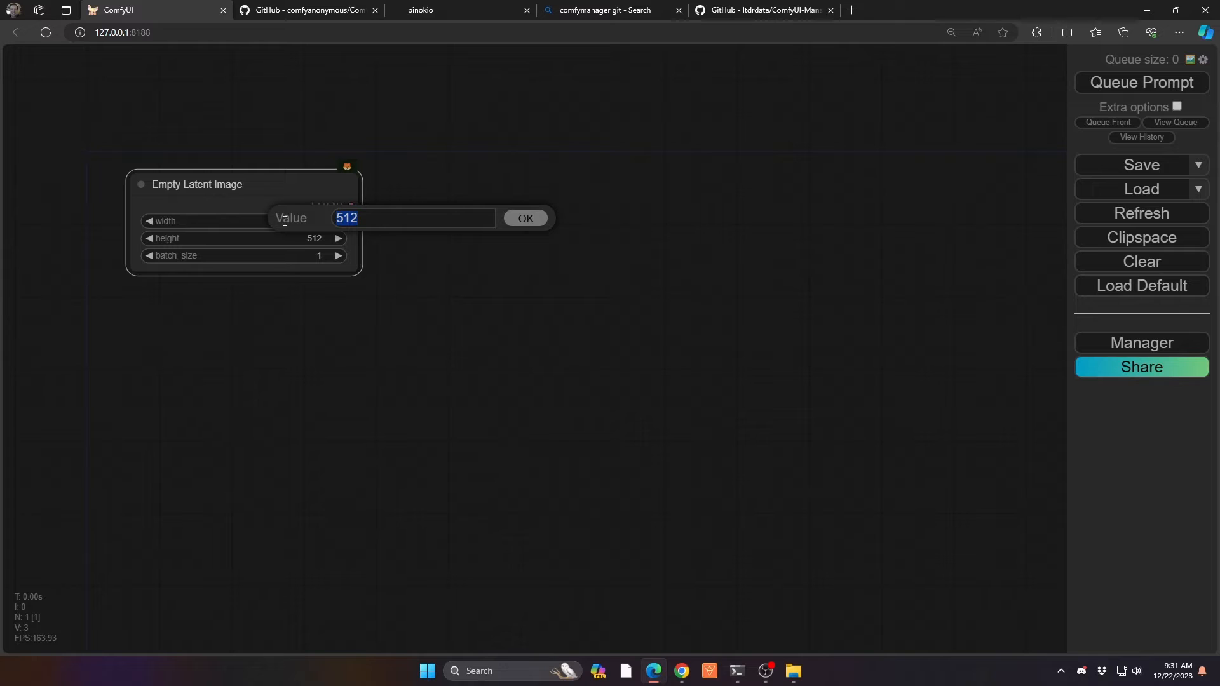
type("1024")
key("Return")
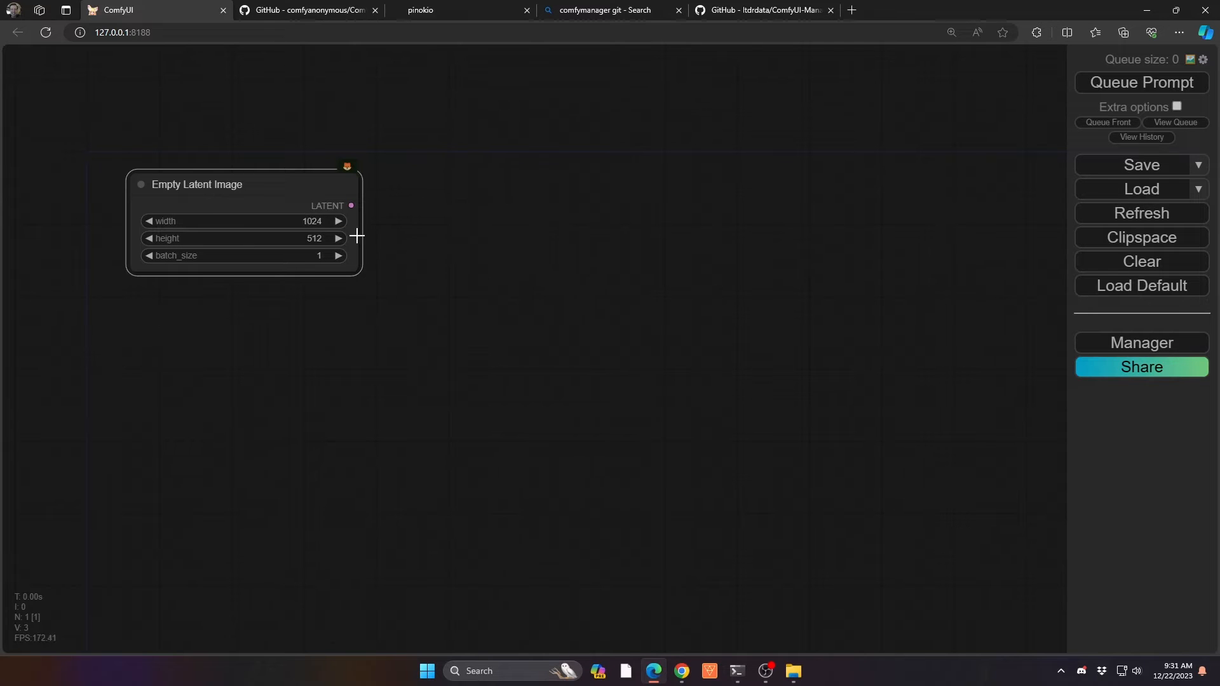
left_click(329, 238)
type("1024")
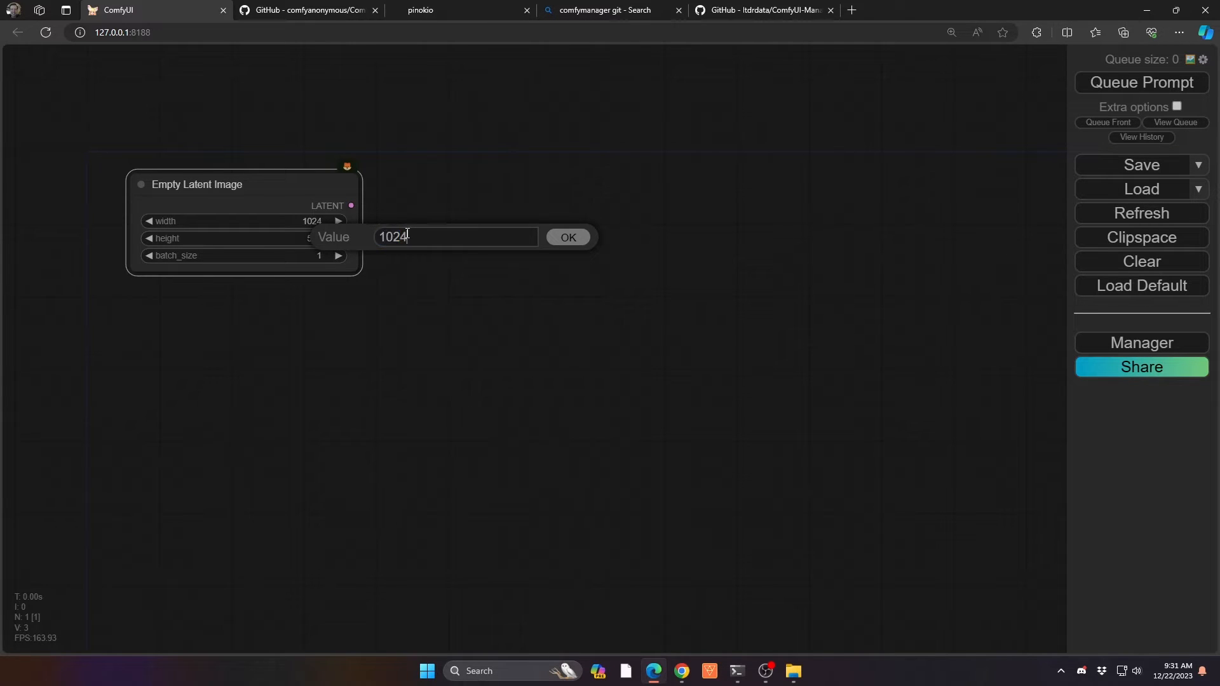
key("Return")
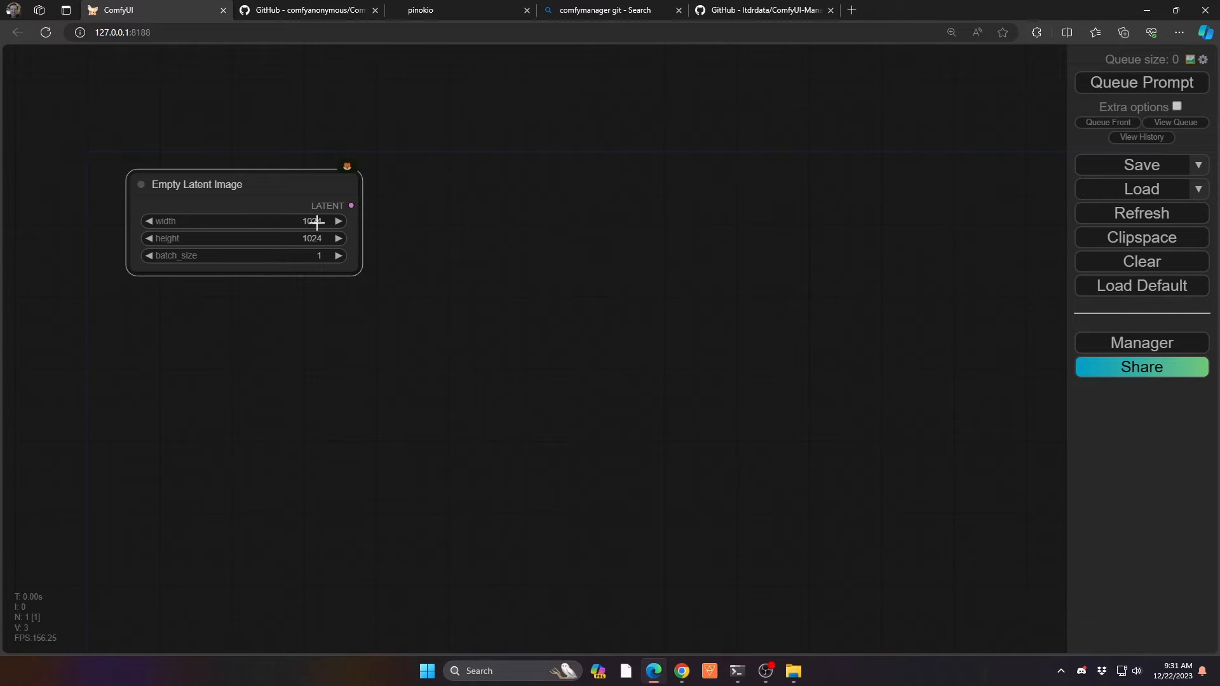
Try stepping and sliding the Empty Latent Image node's width up and down, and set it back to 1024.
left_click(338, 221)
left_click(338, 221)
left_click(149, 222)
left_click(149, 221)
mouse_move(312, 222)
left_mouse_down()
mouse_move(290, 224)
mouse_move(330, 222)
mouse_move(296, 224)
mouse_move(308, 220)
left_mouse_up()
left_click(311, 219)
type("1024")
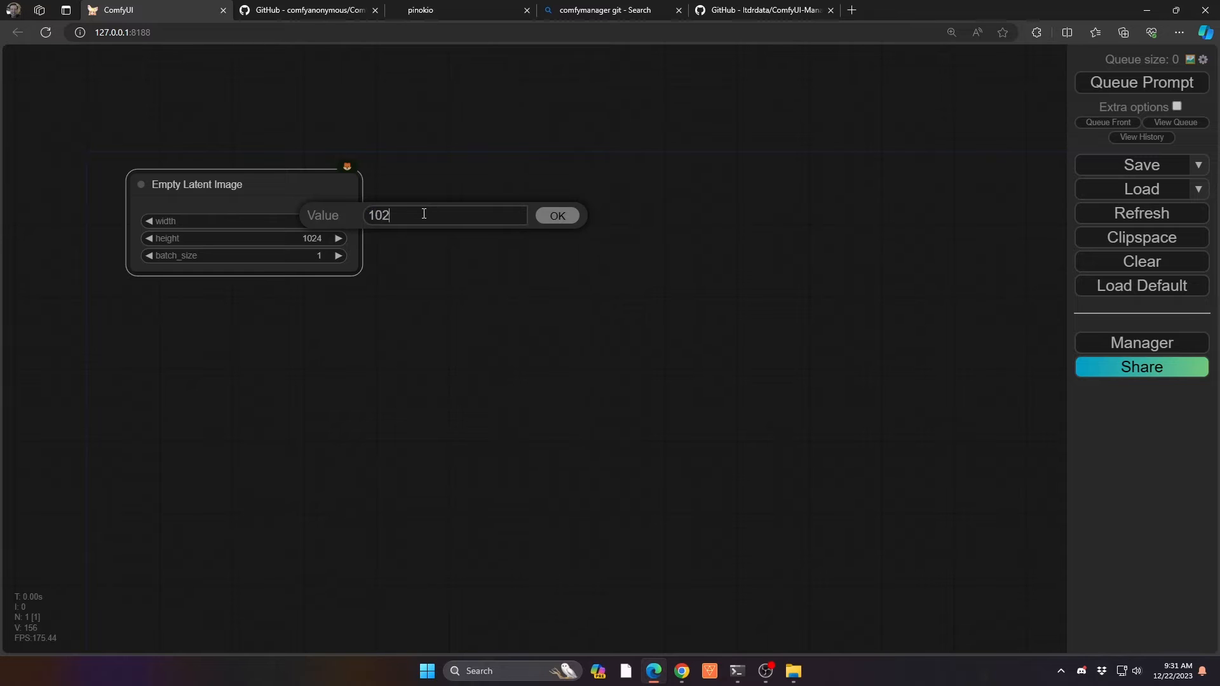
key("Return")
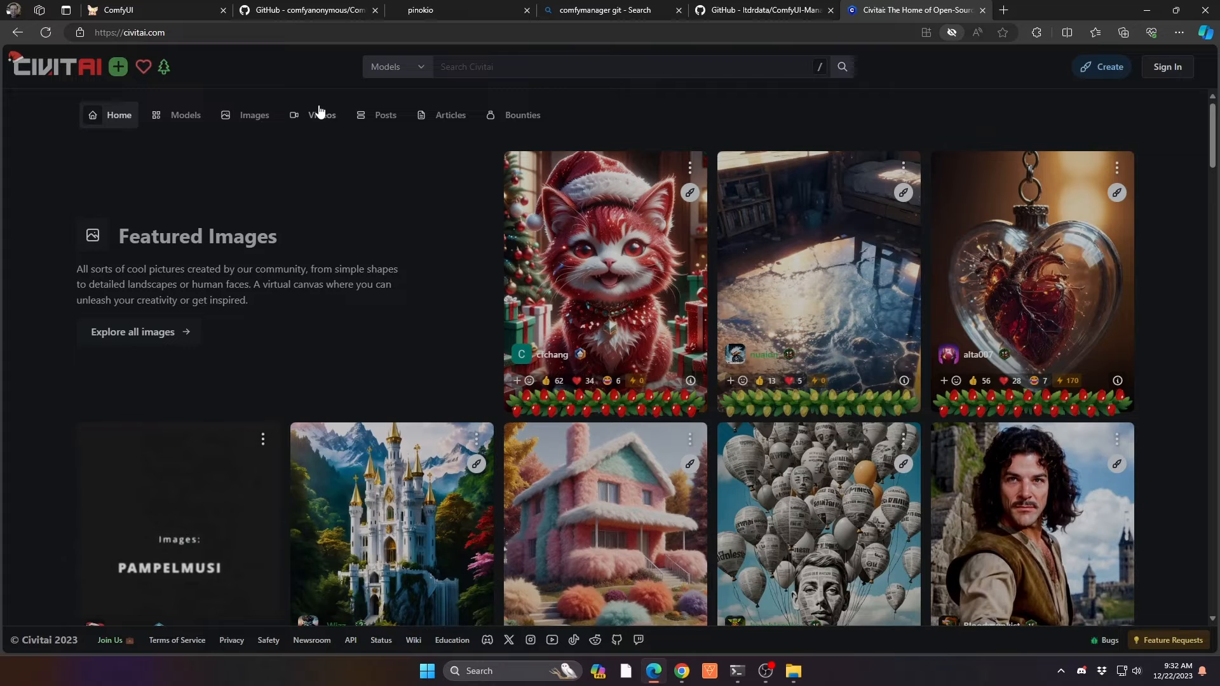
Browse the models on Civitai, filtered to base model SDXL 1.0 and model type Checkpoint.
left_click(184, 121)
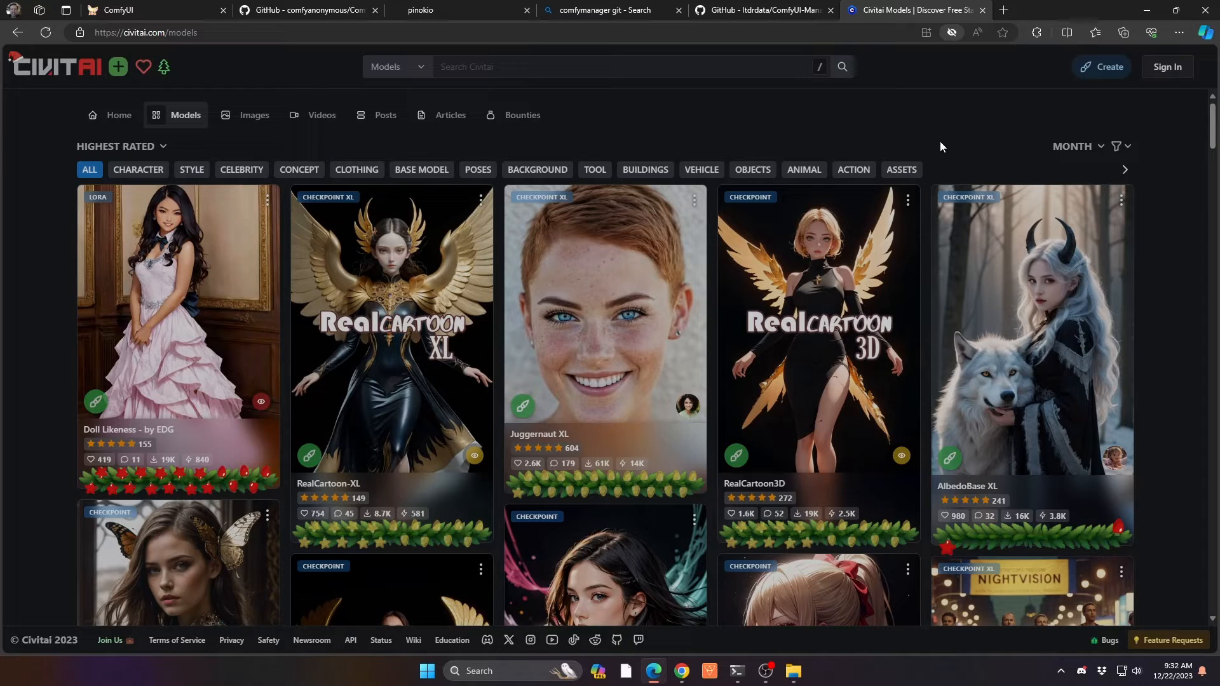
left_click(1118, 148)
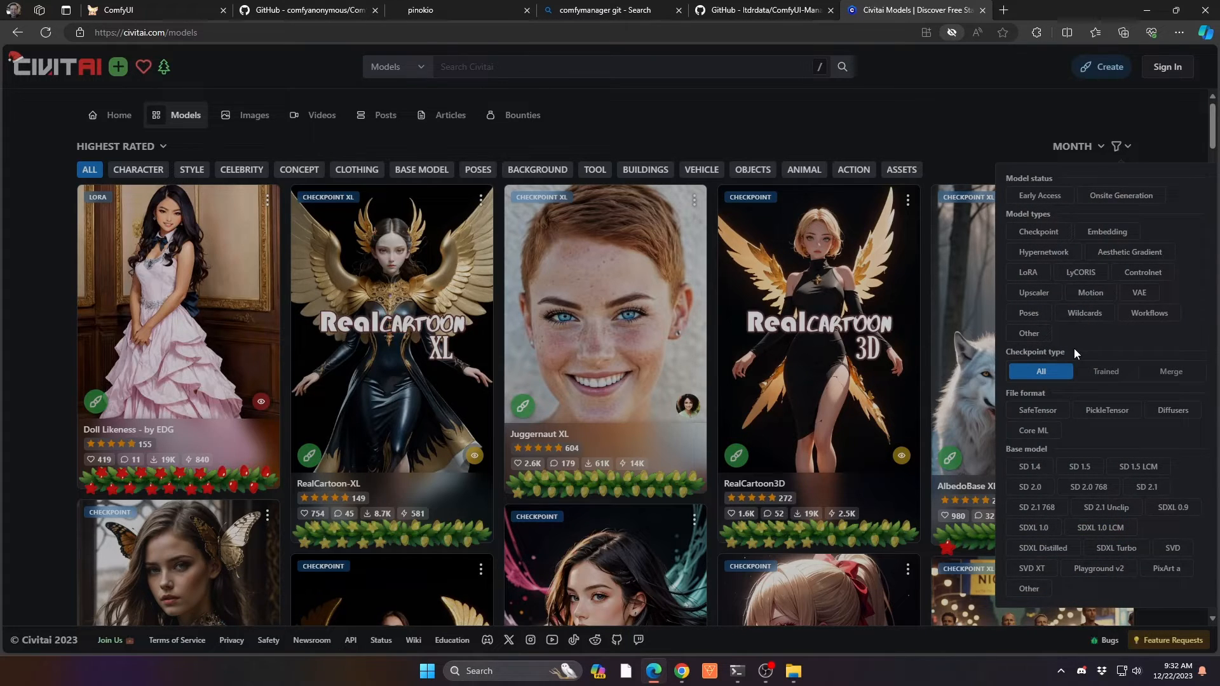
left_click(1039, 532)
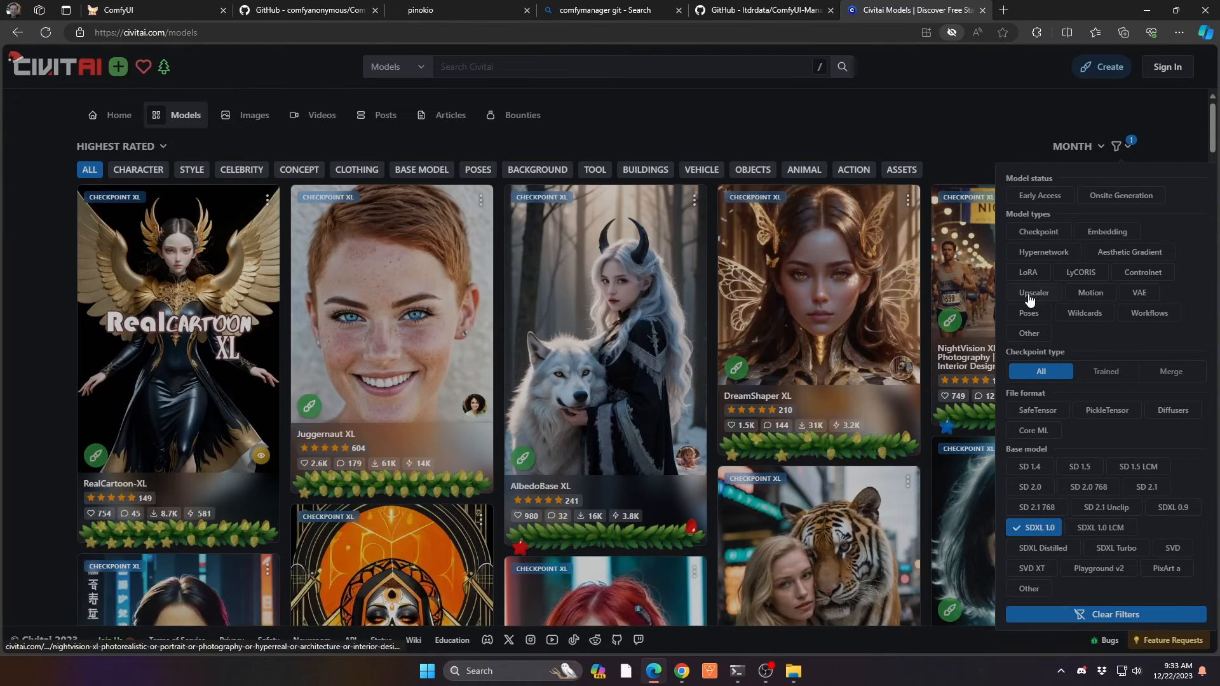
left_click(1042, 234)
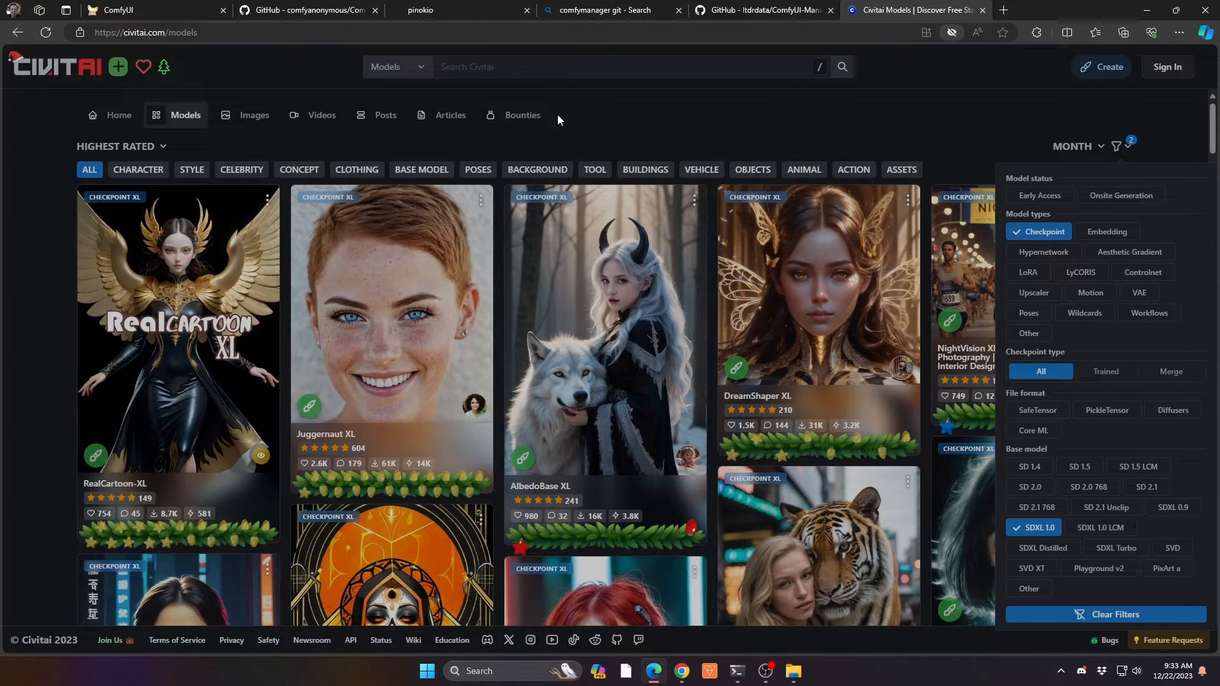
left_click(583, 124)
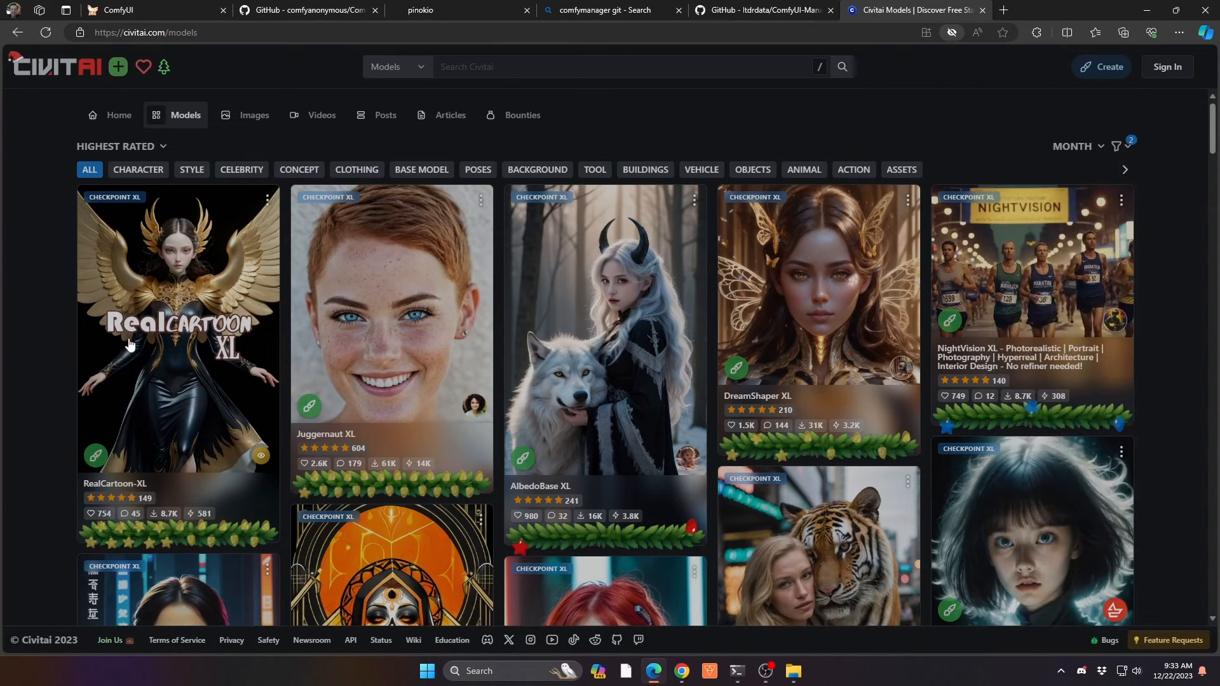
scroll(333, 352, "down", 20)
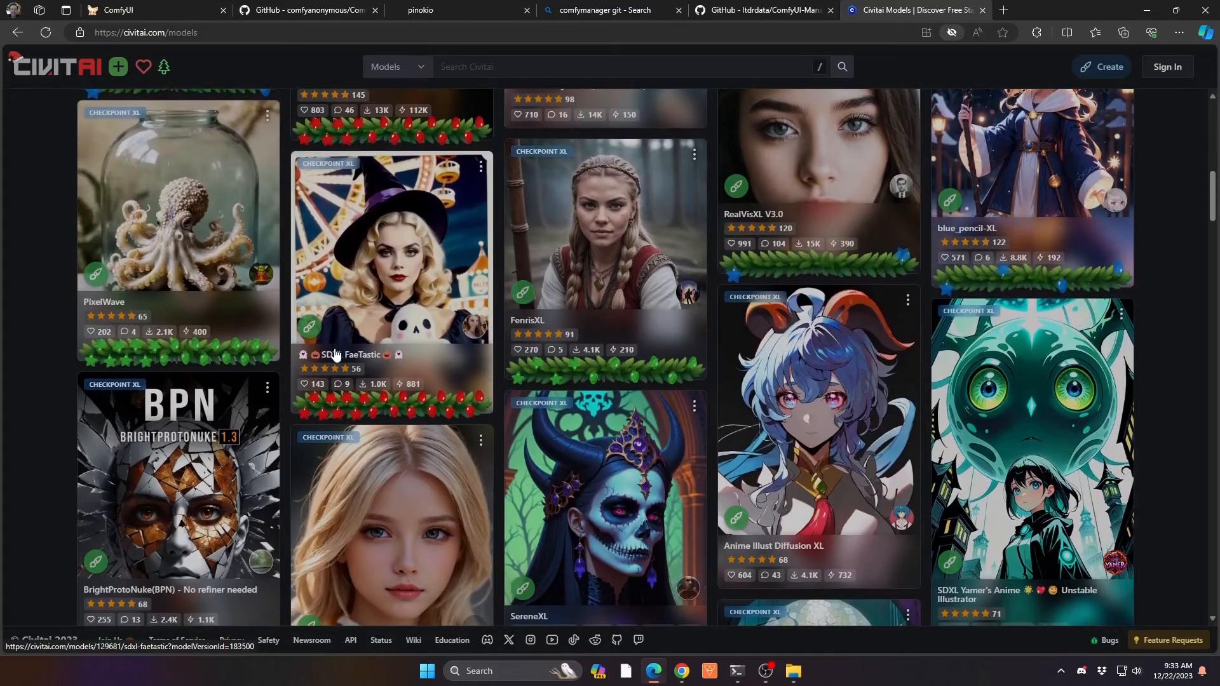
scroll(337, 355, "down", 10)
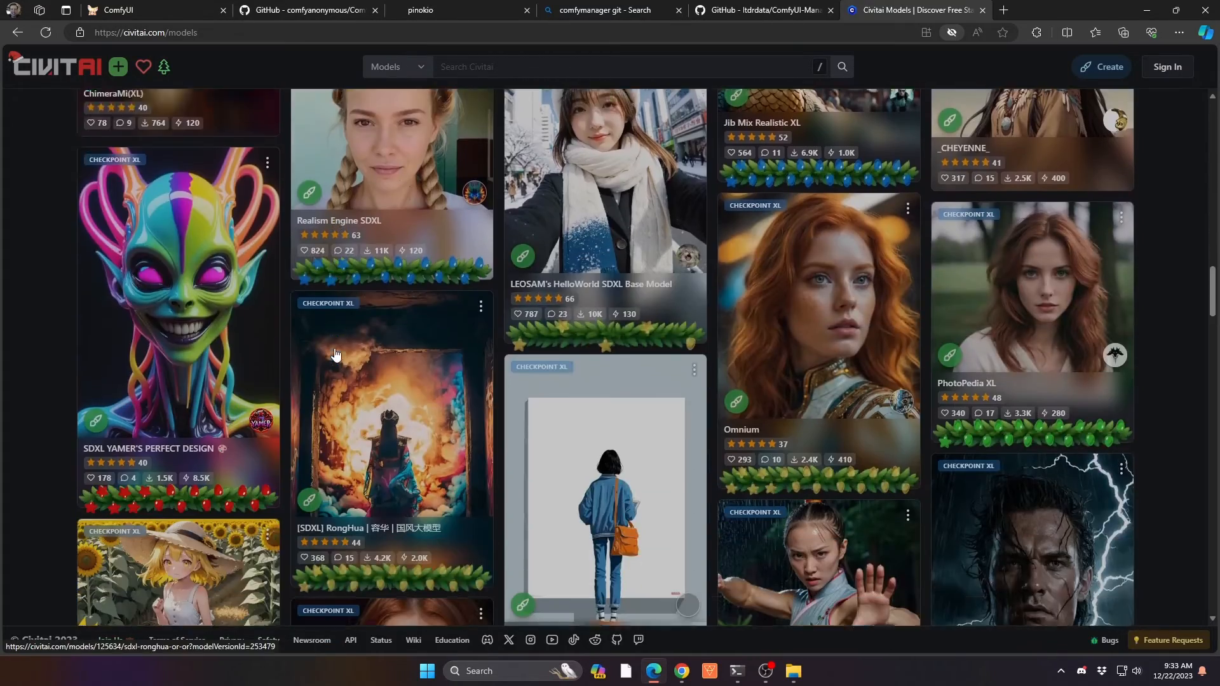
scroll(336, 354, "down", 4)
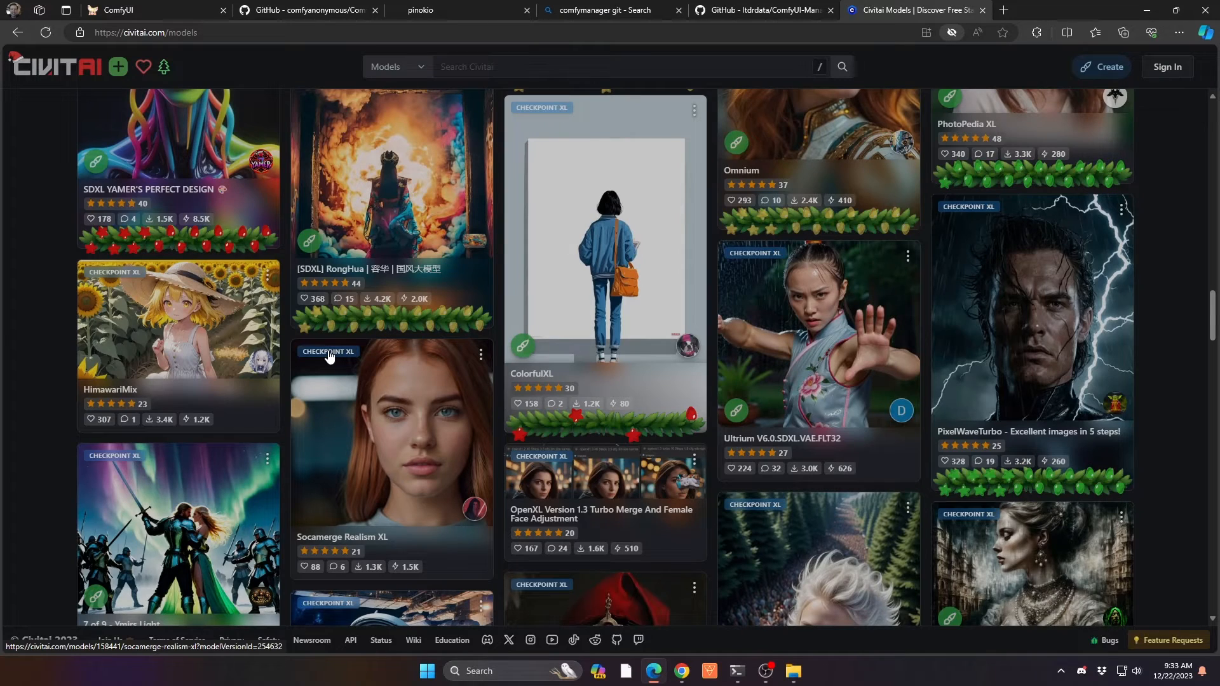
Return to the start of the Civitai model list and view the Juggernaut XL model page.
scroll(328, 356, "up", 10)
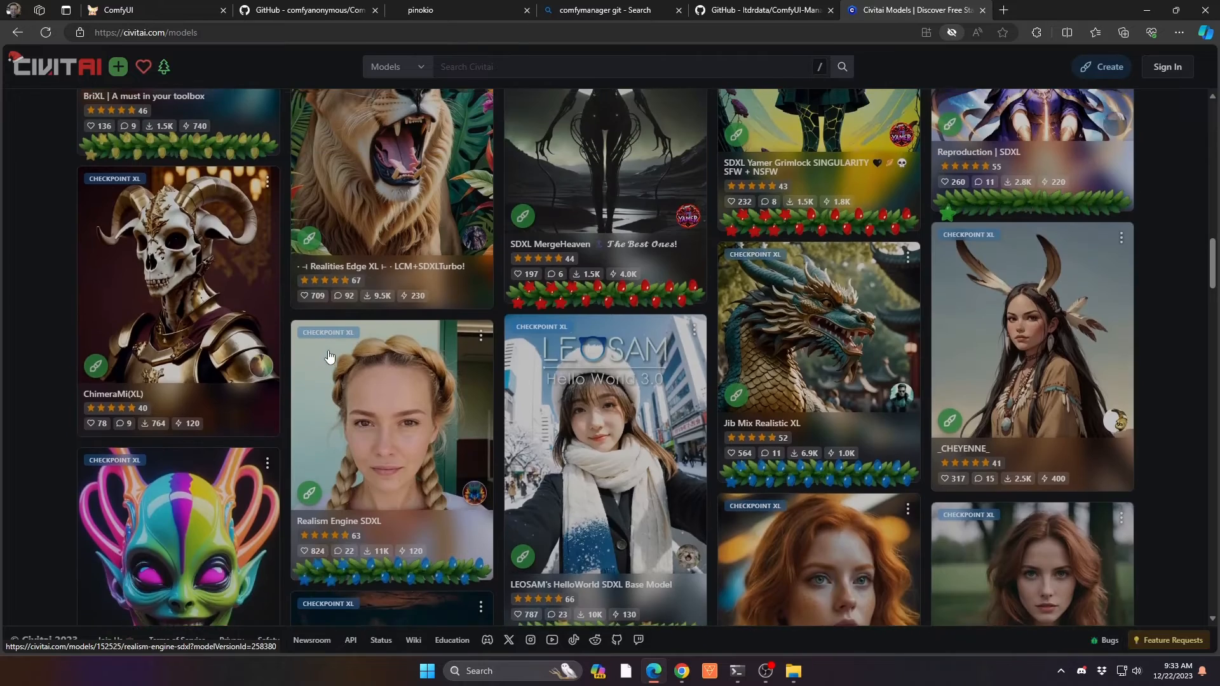
scroll(328, 356, "up", 10)
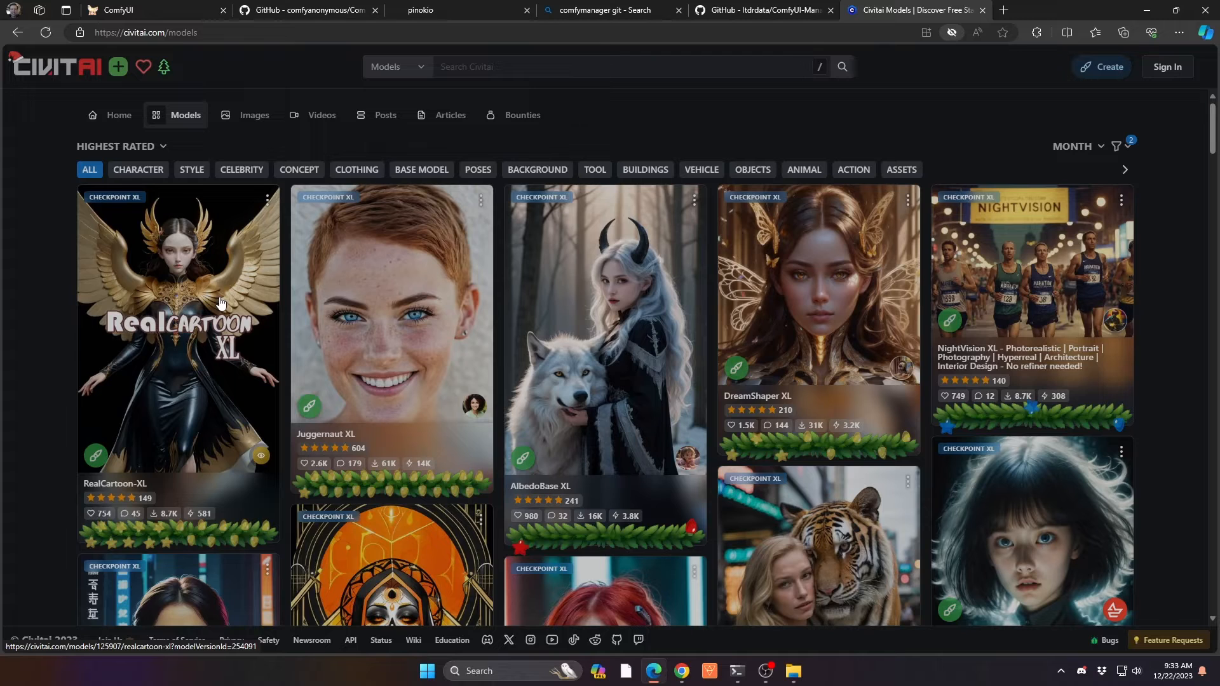
left_click(395, 261)
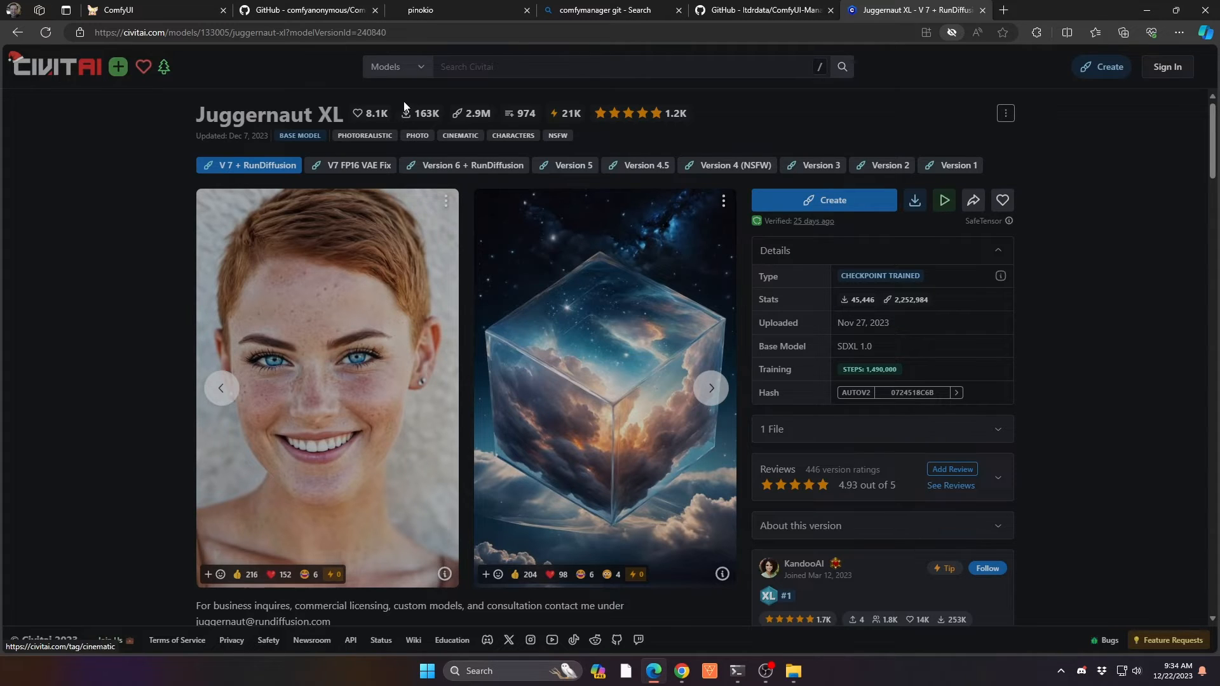
Switch to ComfyUI and add a CheckpointLoaderSimple node just below the Empty Latent Image node.
left_click(159, 9)
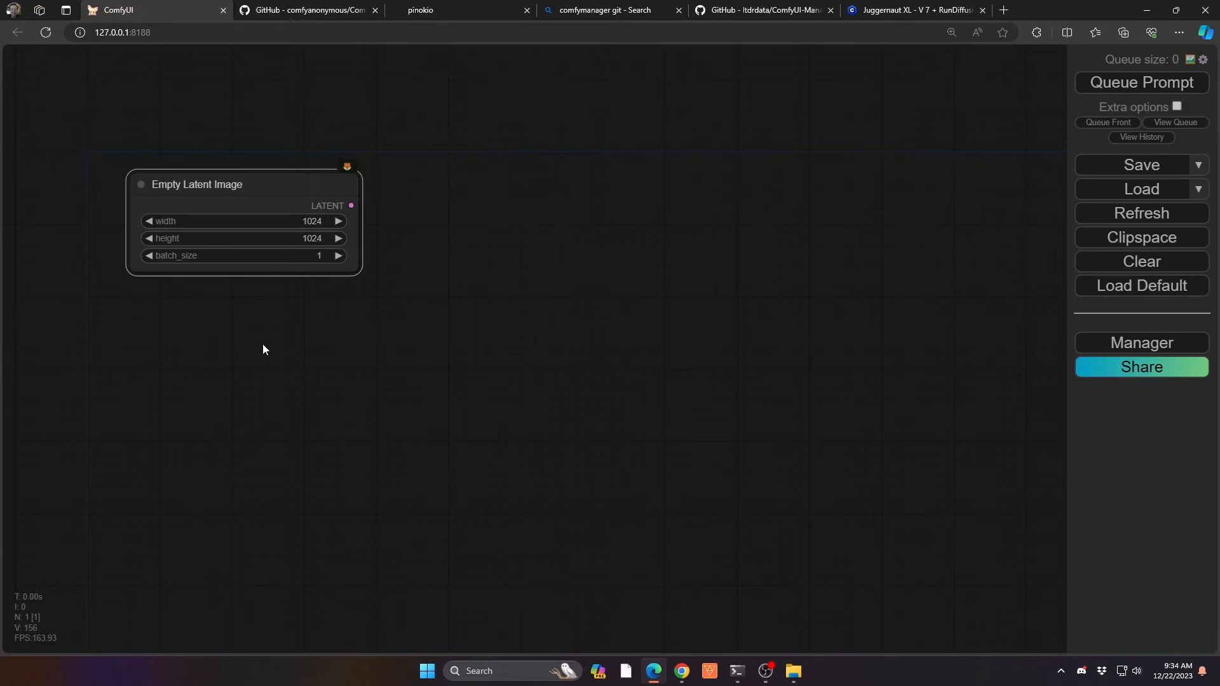
double_click(134, 314)
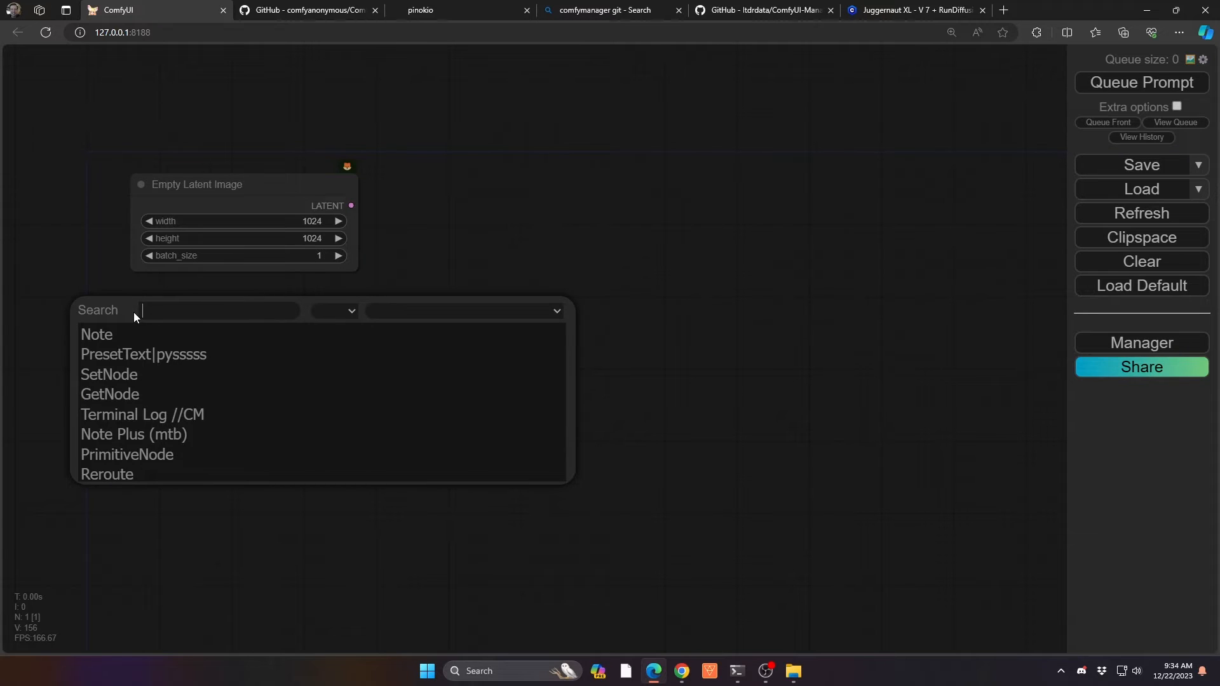
type("check")
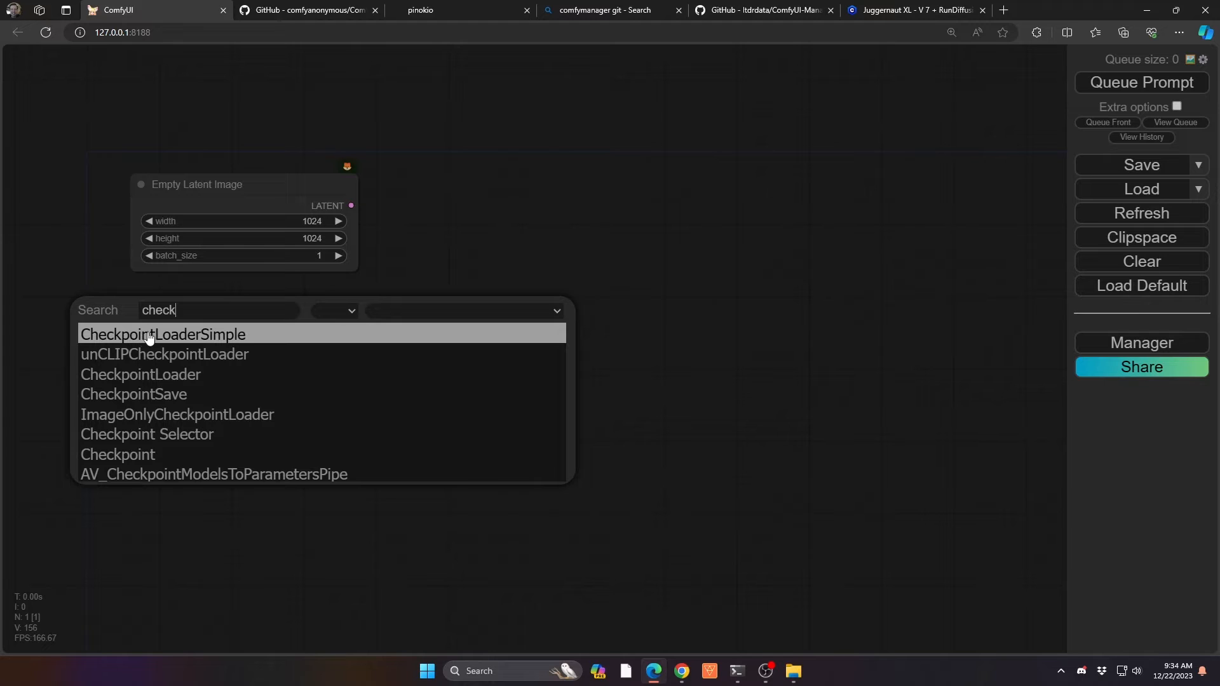
left_click(177, 336)
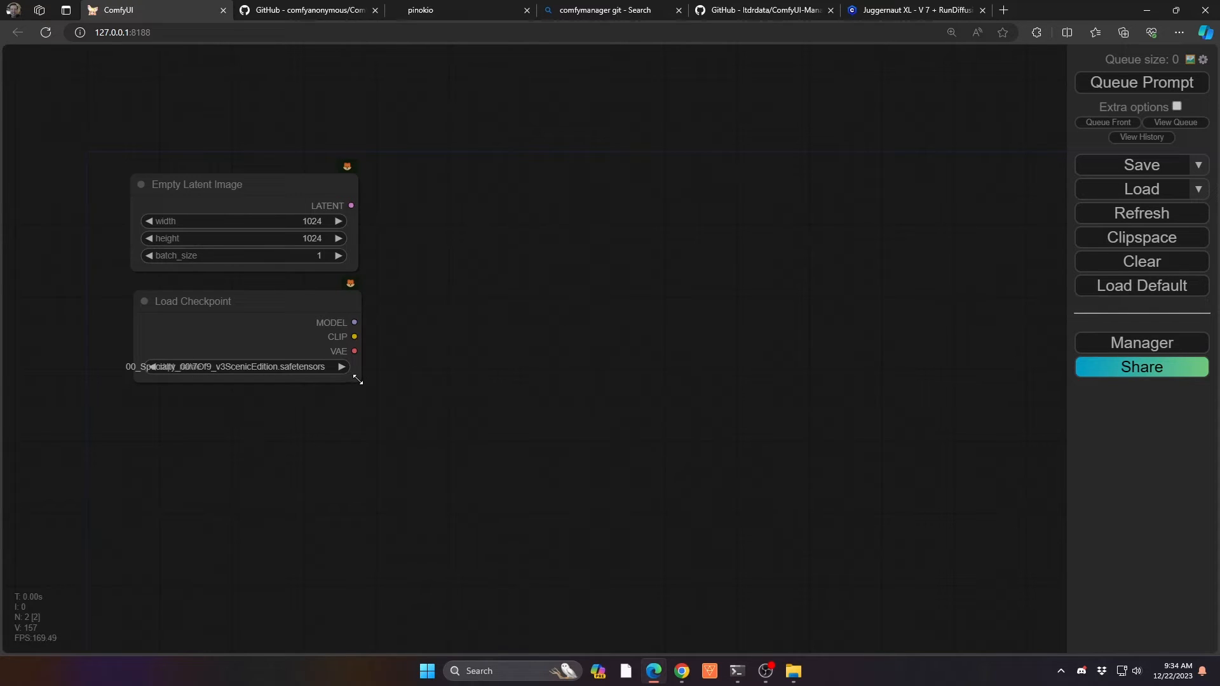
Widen the Load Checkpoint node until the full file name fits, shift it slightly left, and choose the gatekept_v10.safetensors checkpoint.
left_click_drag(358, 379, 412, 377)
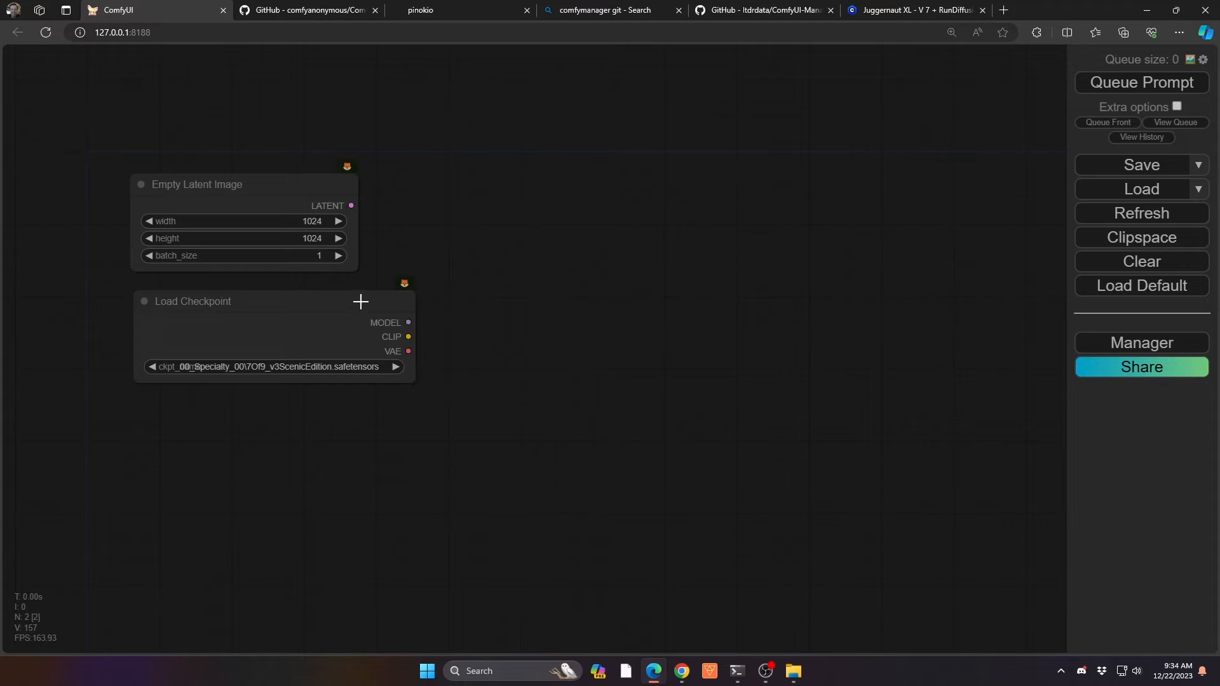
left_click_drag(359, 302, 339, 300)
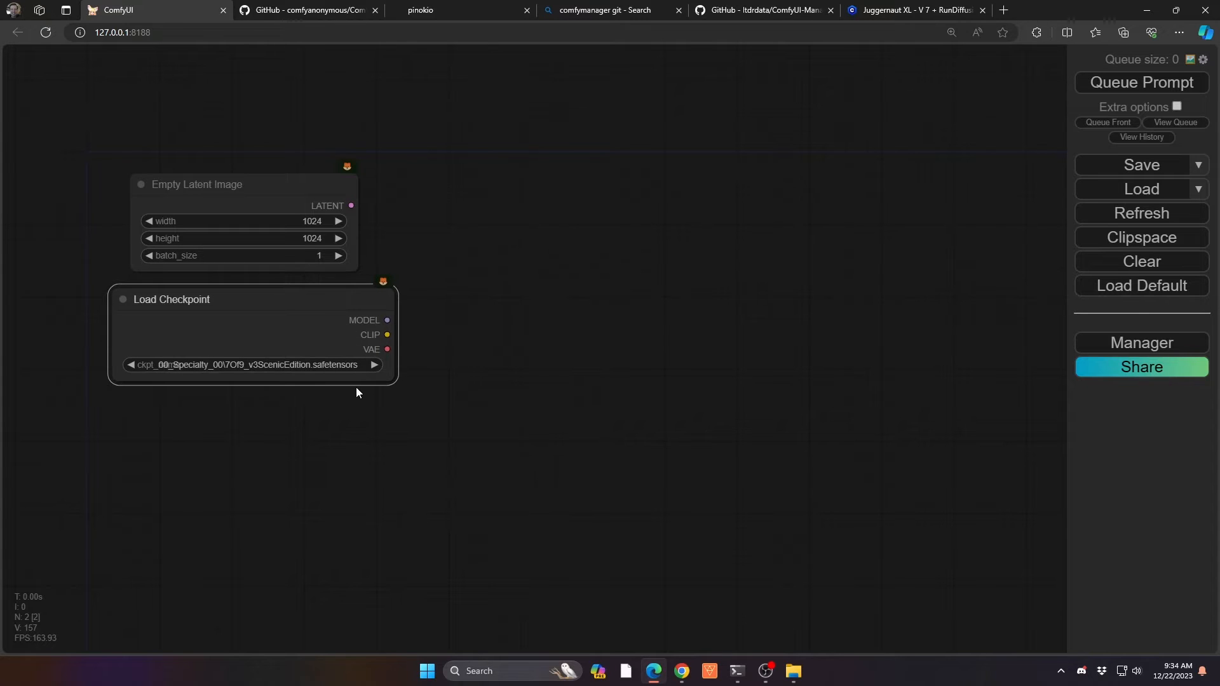
left_click_drag(394, 381, 440, 383)
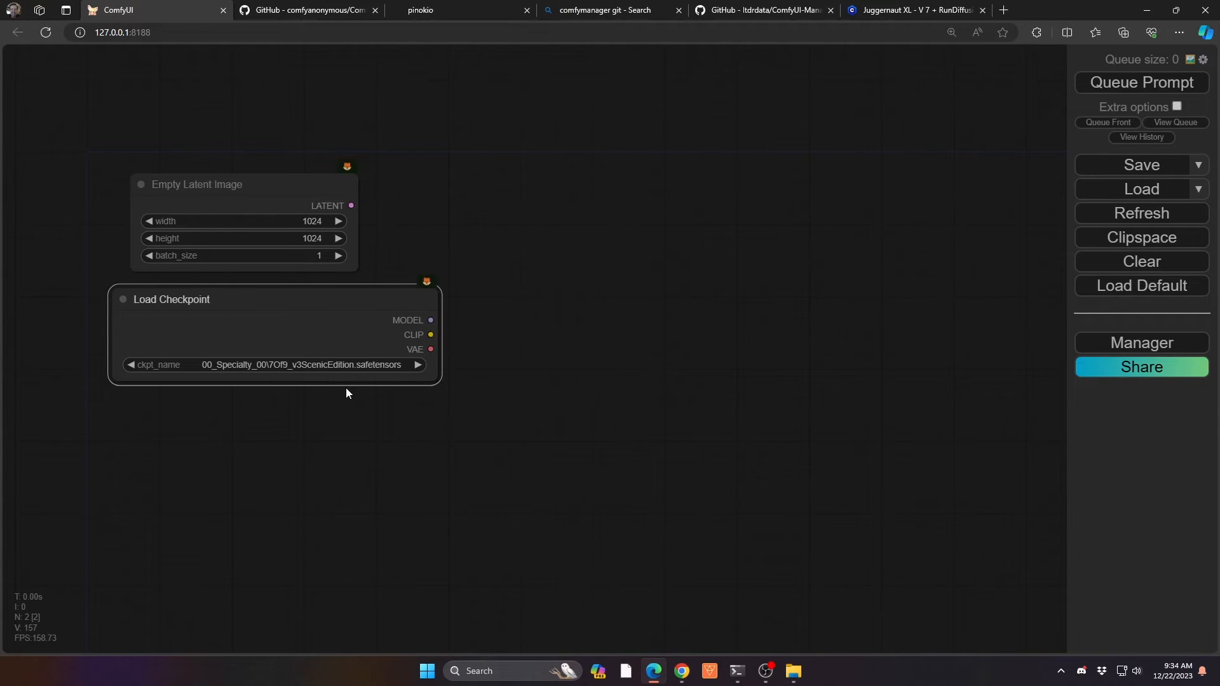
left_click(262, 366)
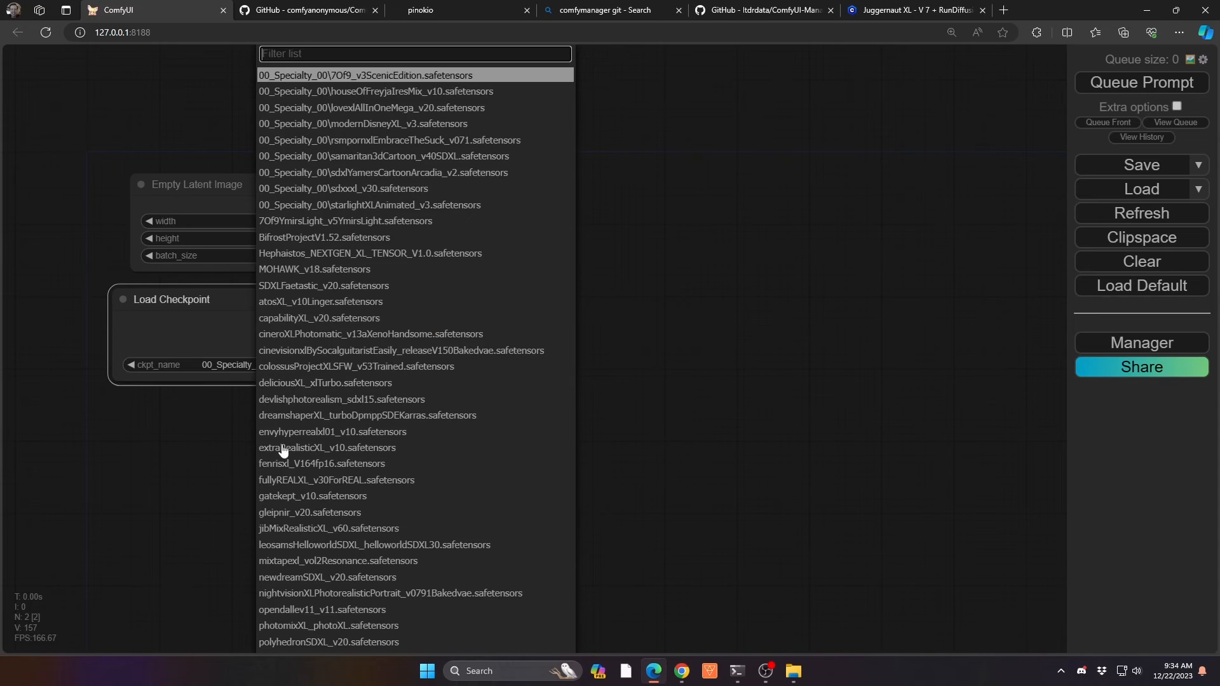
left_click(309, 496)
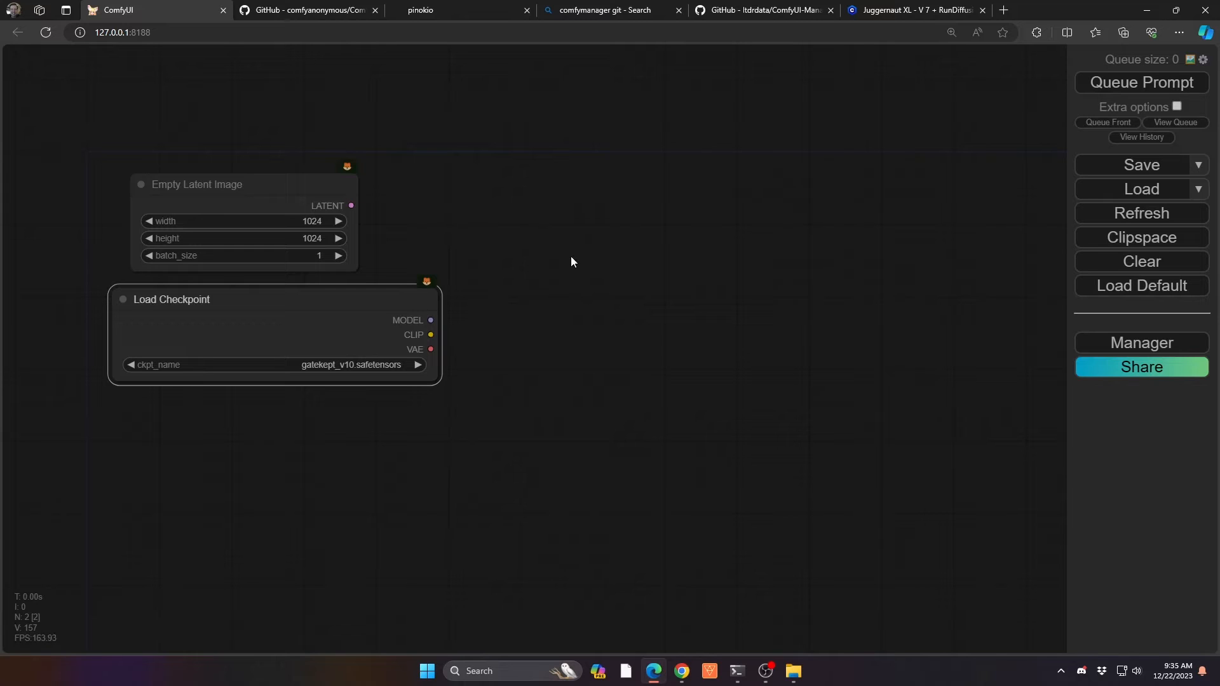
Add a CLIPTextEncode node to the right of the existing nodes and shrink it to a compact size.
double_click(510, 228)
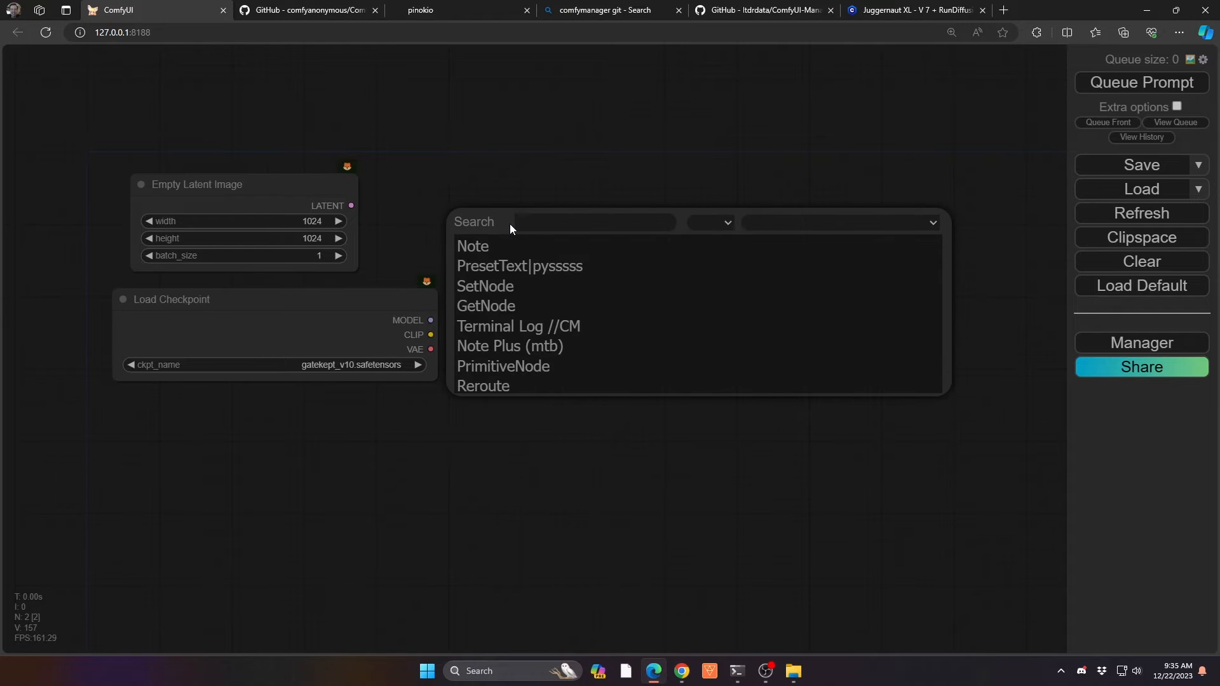
type("clip")
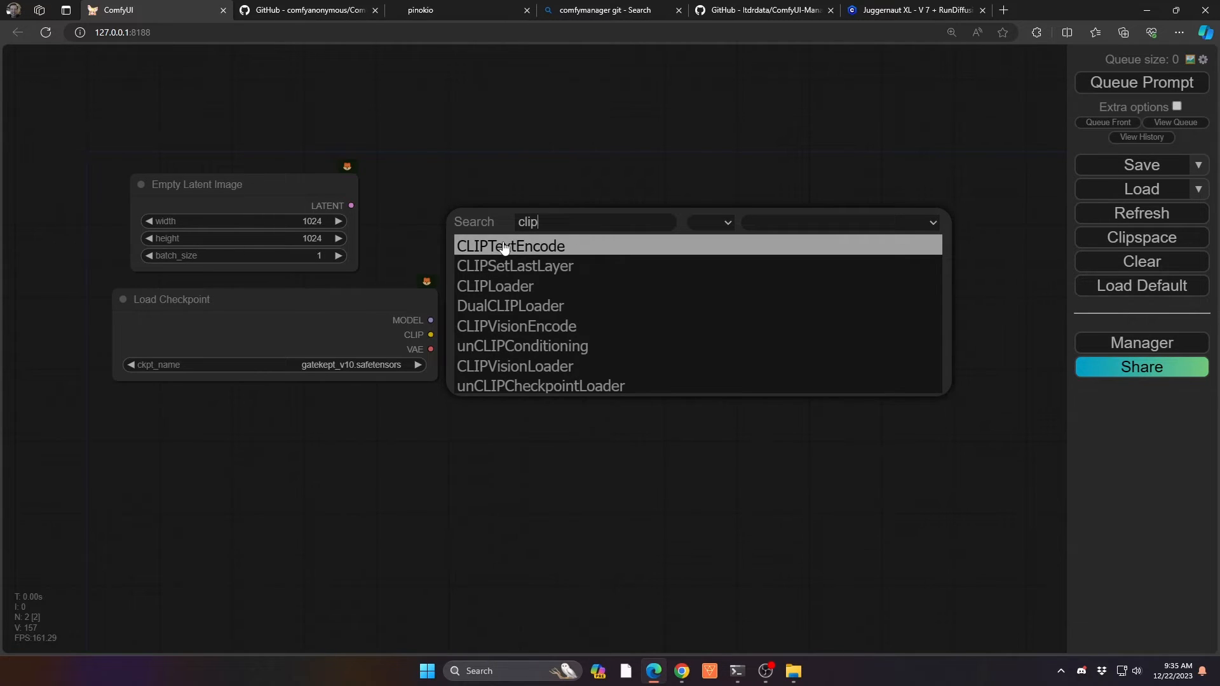
left_click(505, 247)
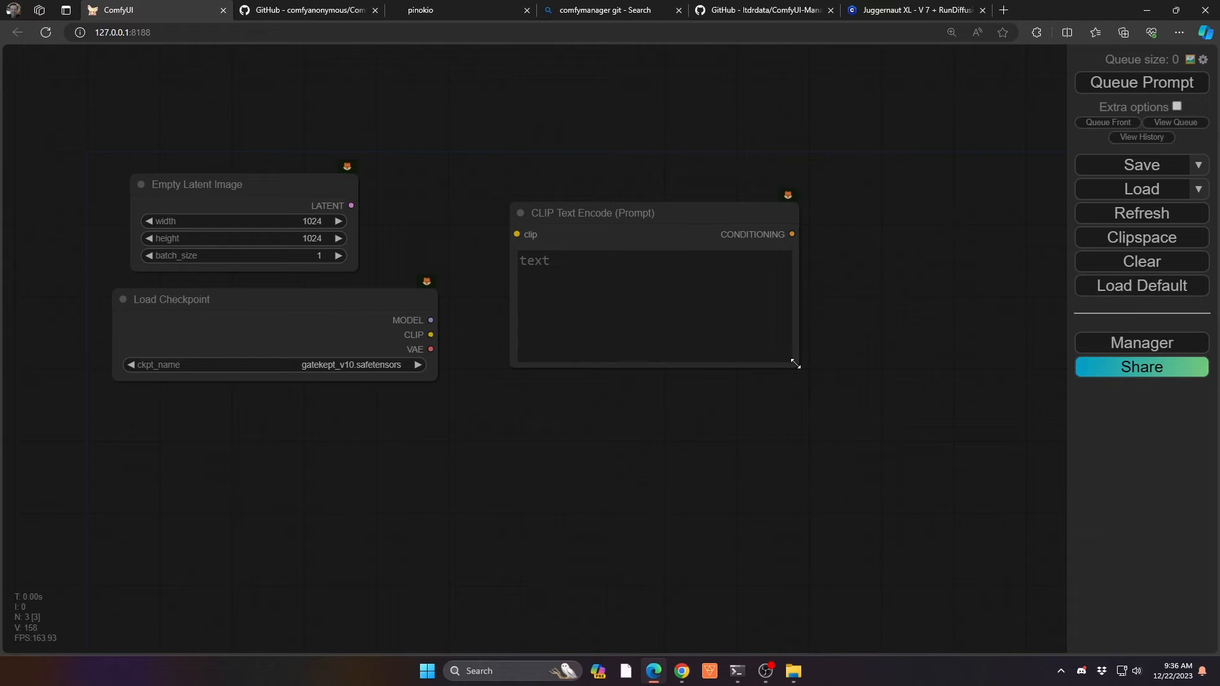
left_click_drag(796, 363, 672, 301)
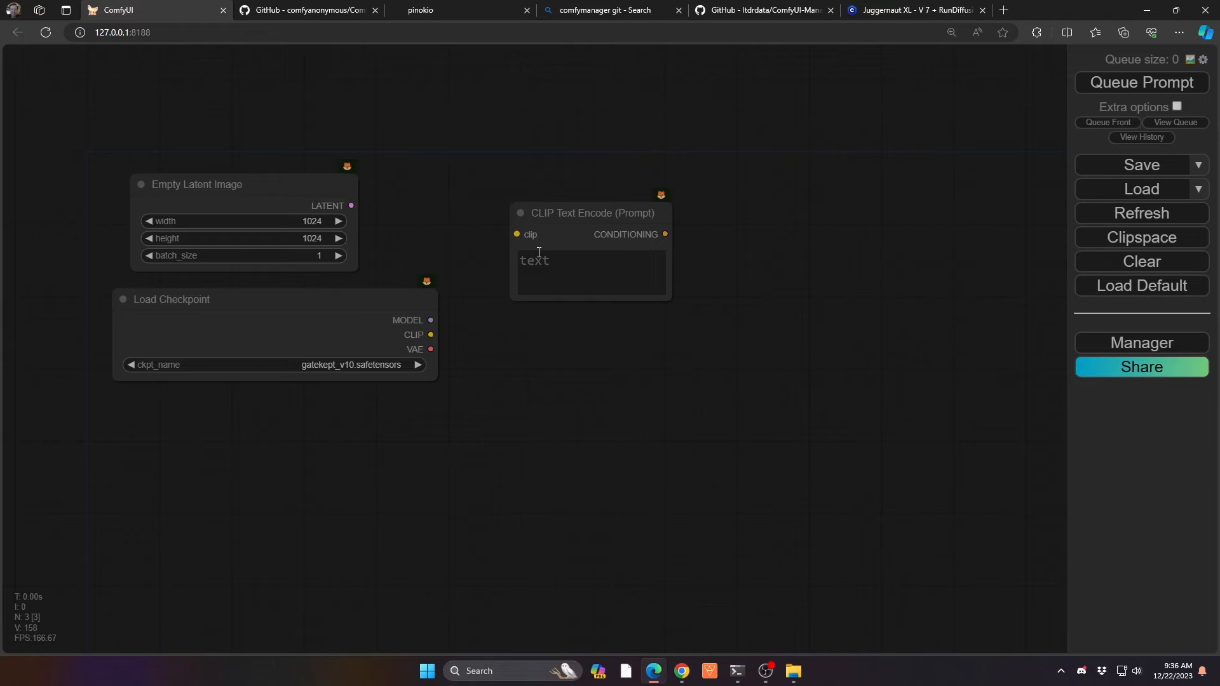
Retitle the CLIP Text Encode node "CLIP Text - Positive" and move it up slightly.
right_click(562, 217)
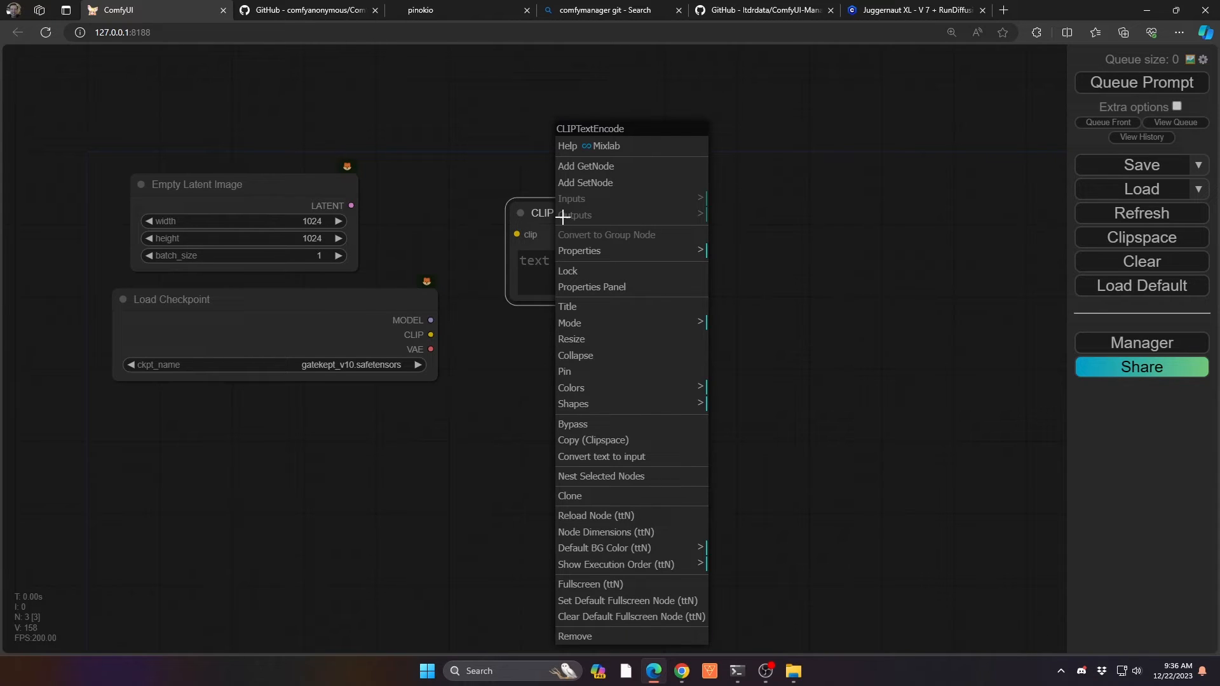
left_click(579, 309)
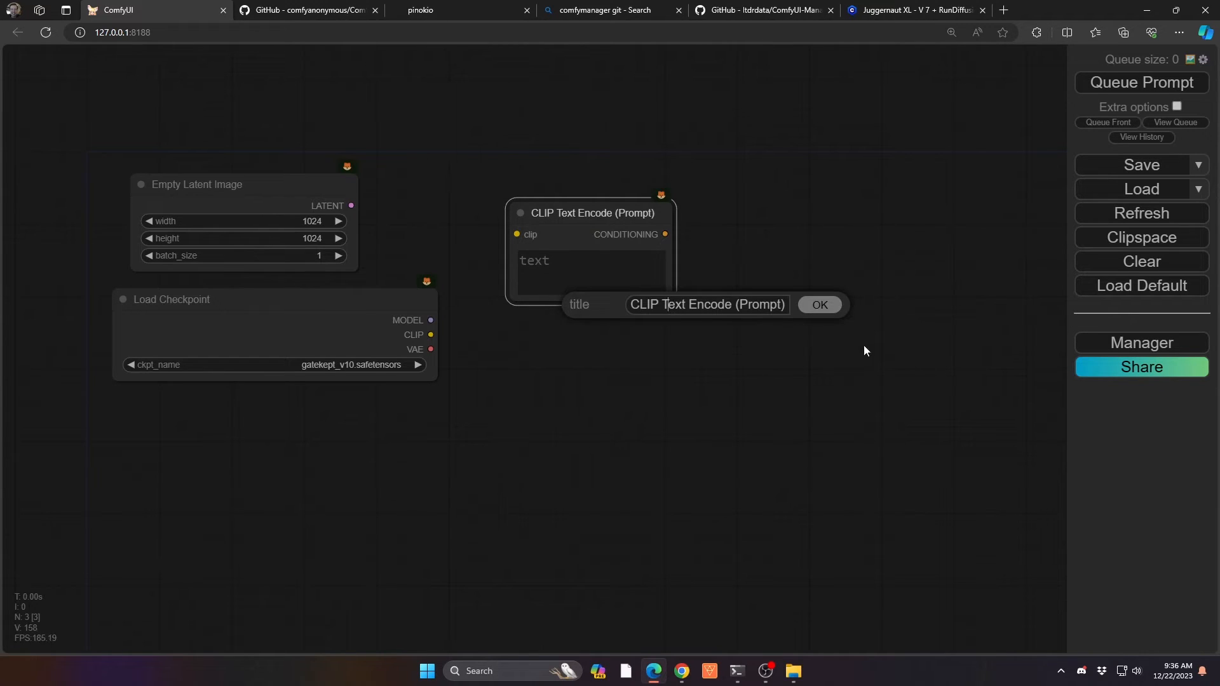
key("Right")
key("Right")
key("Right")
key("Right")
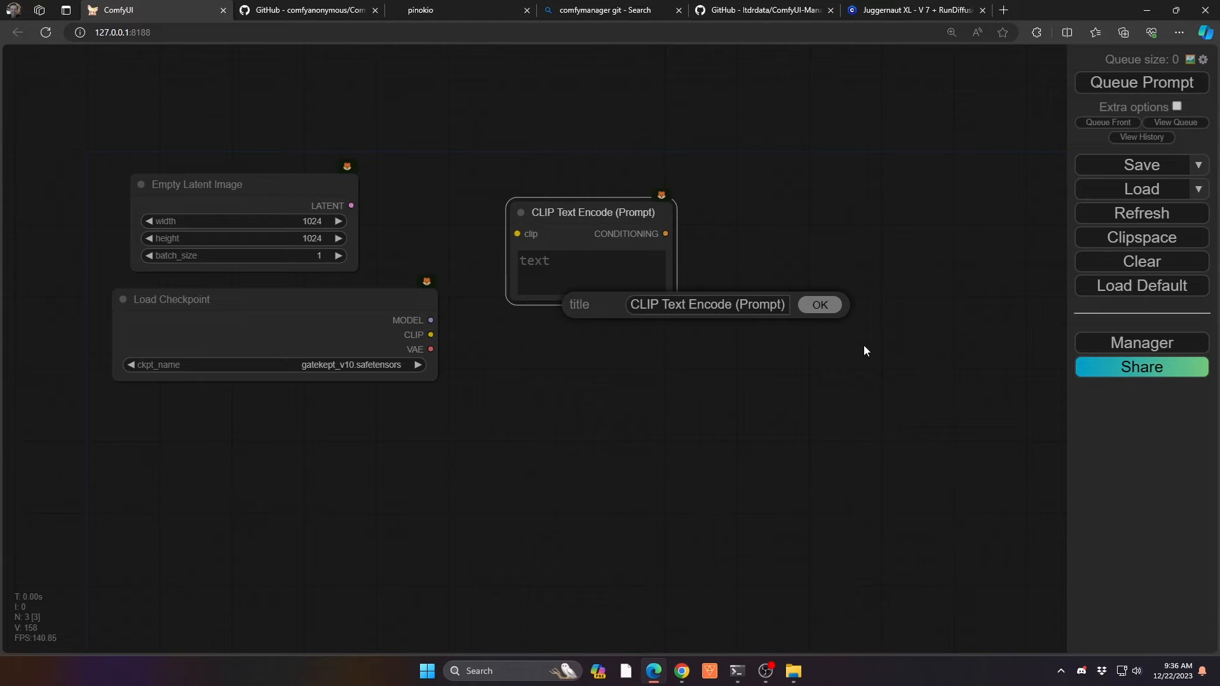
key("shift+End")
type("- Positive")
key("Return")
left_click_drag(581, 215, 580, 183)
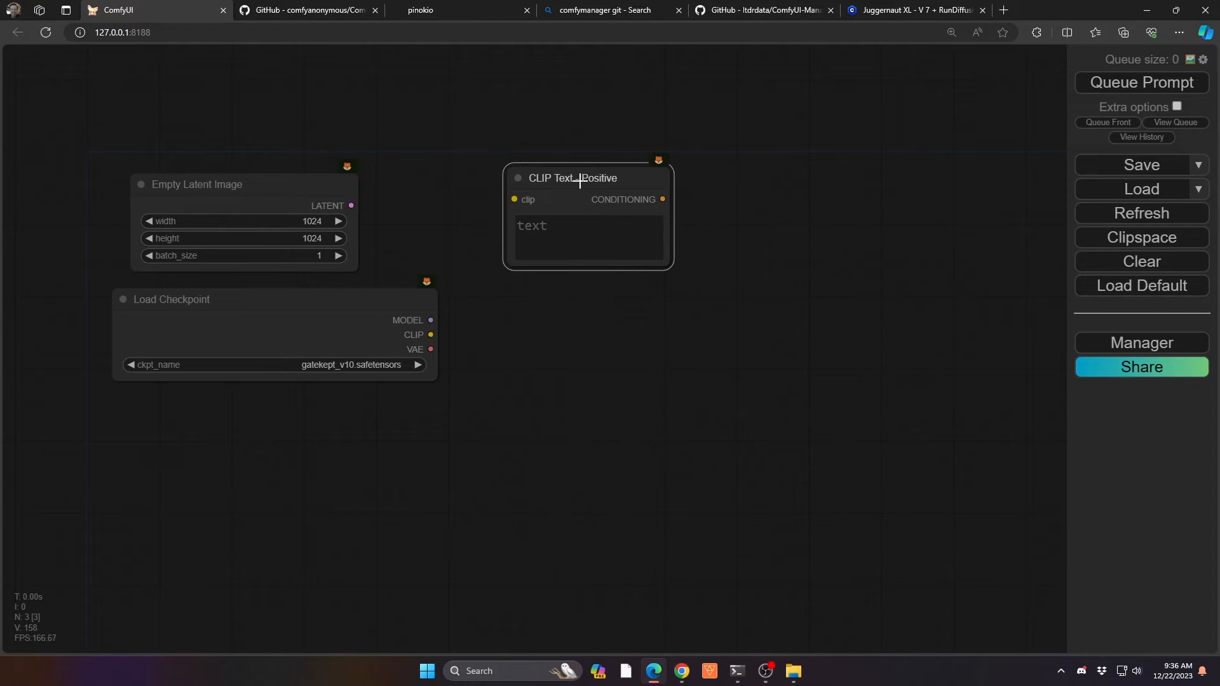
Duplicate the positive prompt node, title the copy "CLIP Text - Negative", and align it beneath the original.
key("ctrl+c")
key("ctrl+v")
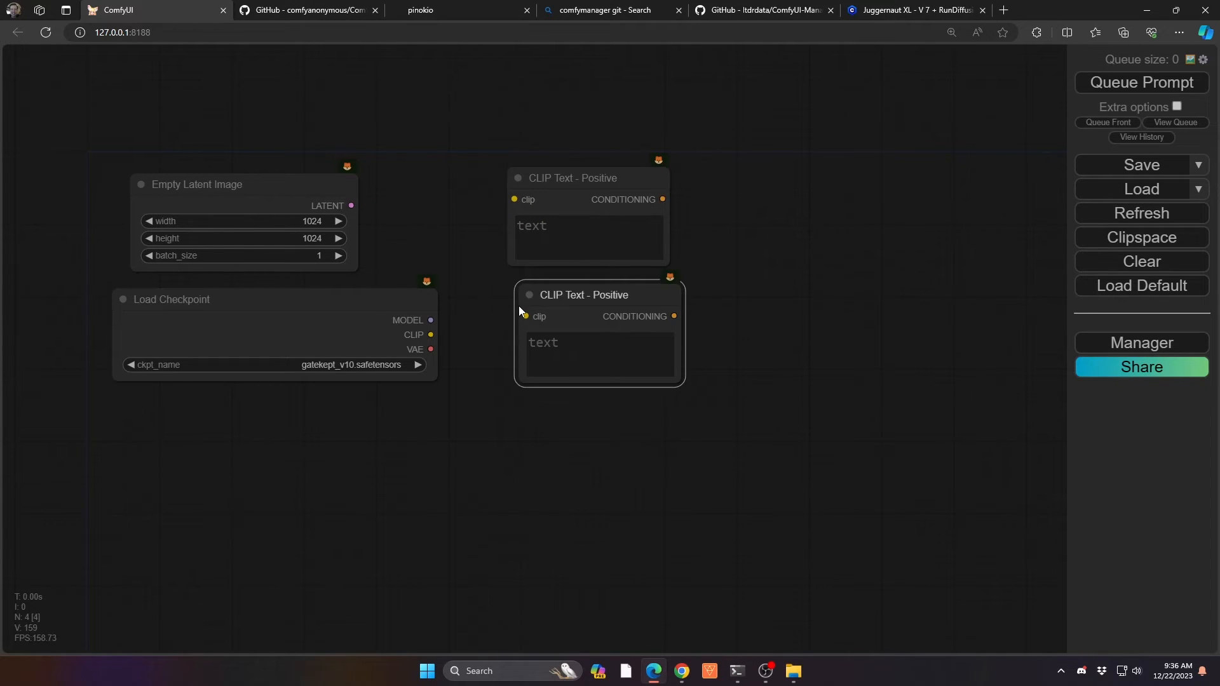
right_click(572, 291)
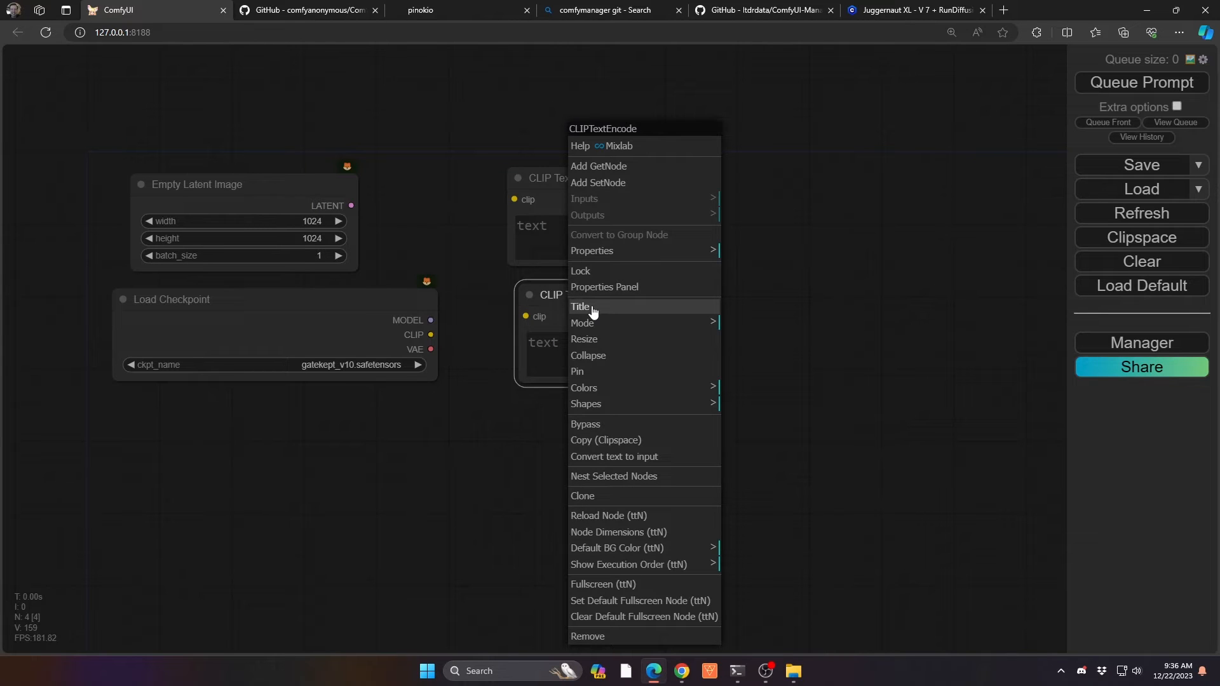
left_click(592, 309)
double_click(719, 302)
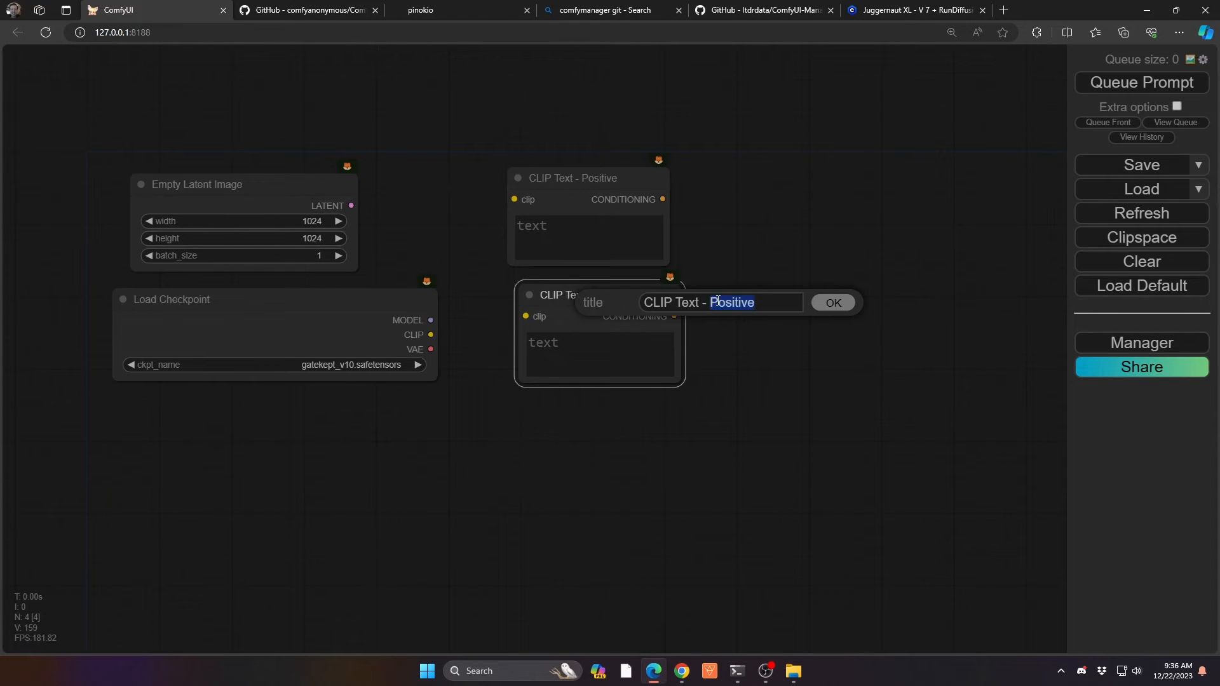
type("Negative")
key("Return")
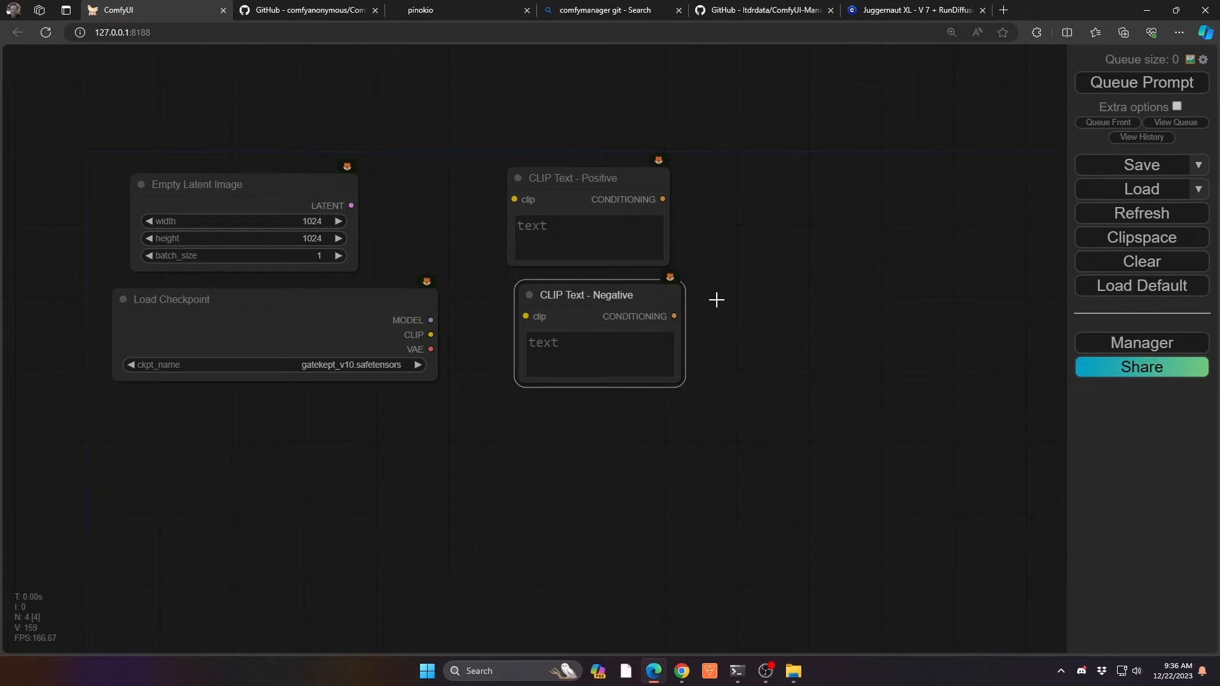
left_click_drag(646, 292, 635, 291)
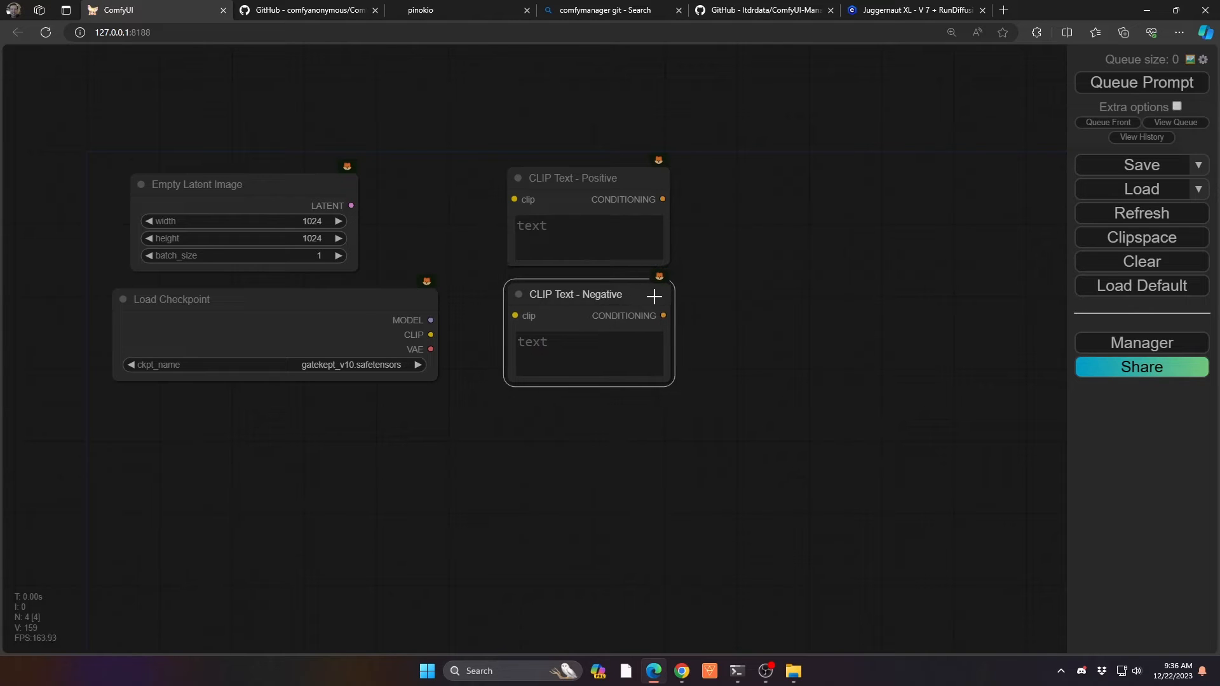
Color the CLIP Text - Positive node green and the CLIP Text - Negative node red.
right_click(574, 202)
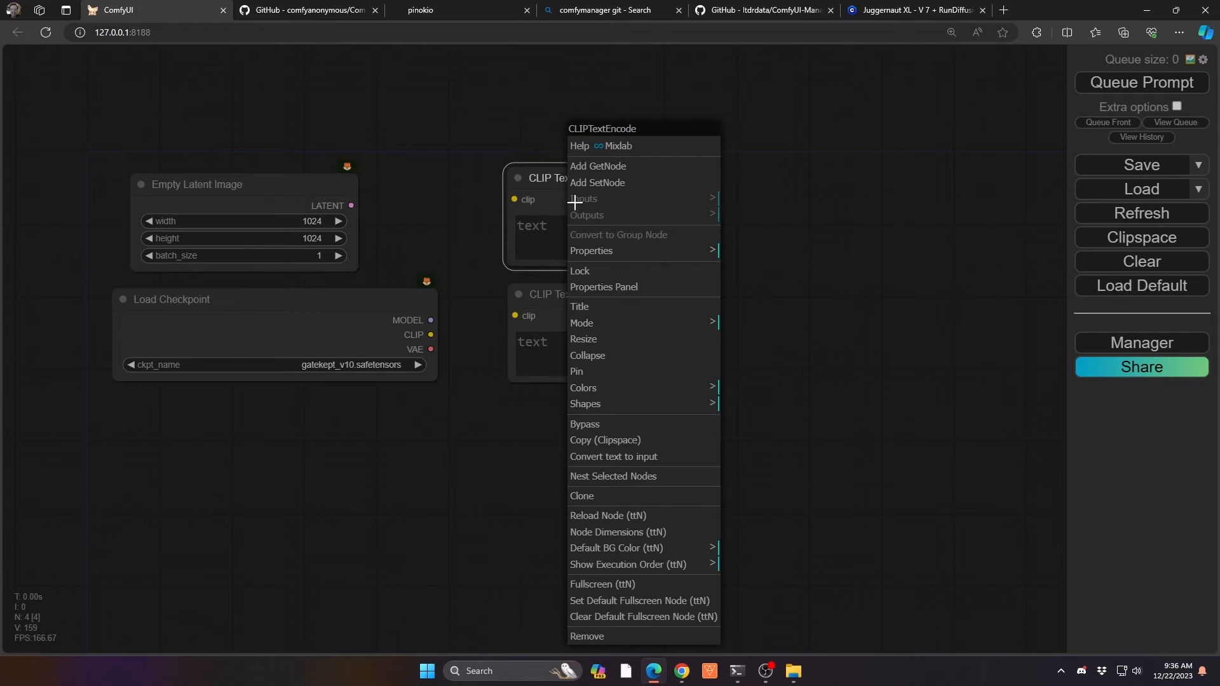
left_click(592, 389)
left_click(750, 437)
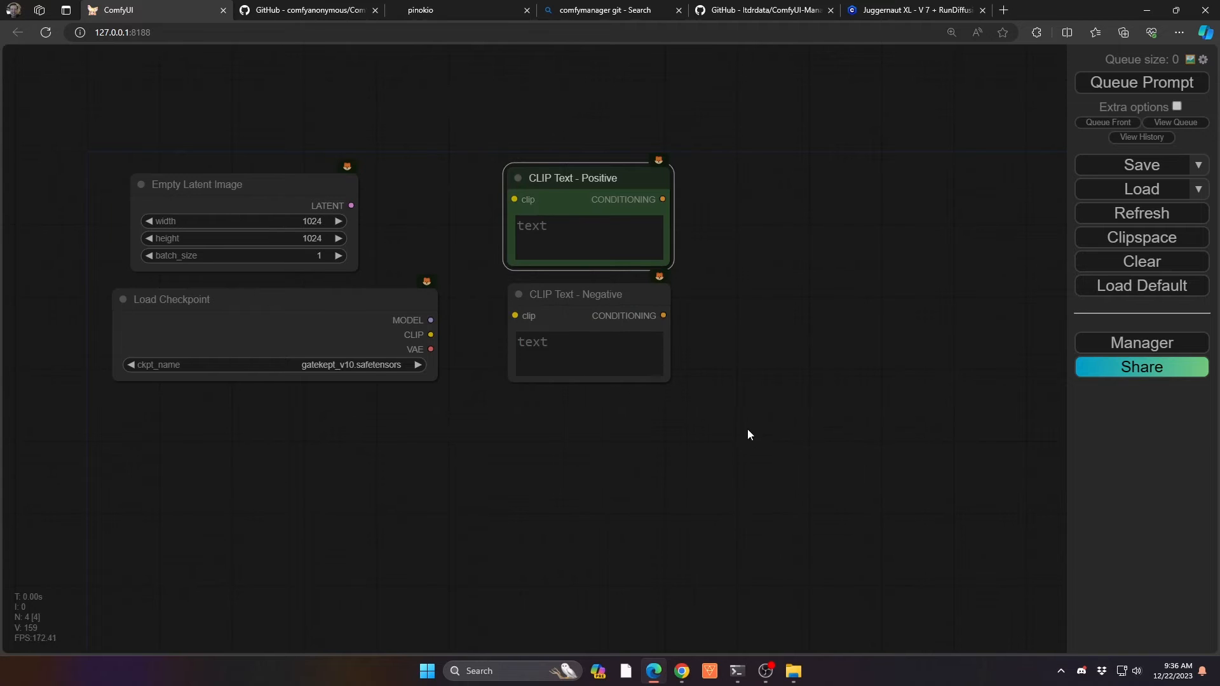
right_click(556, 313)
left_click(566, 388)
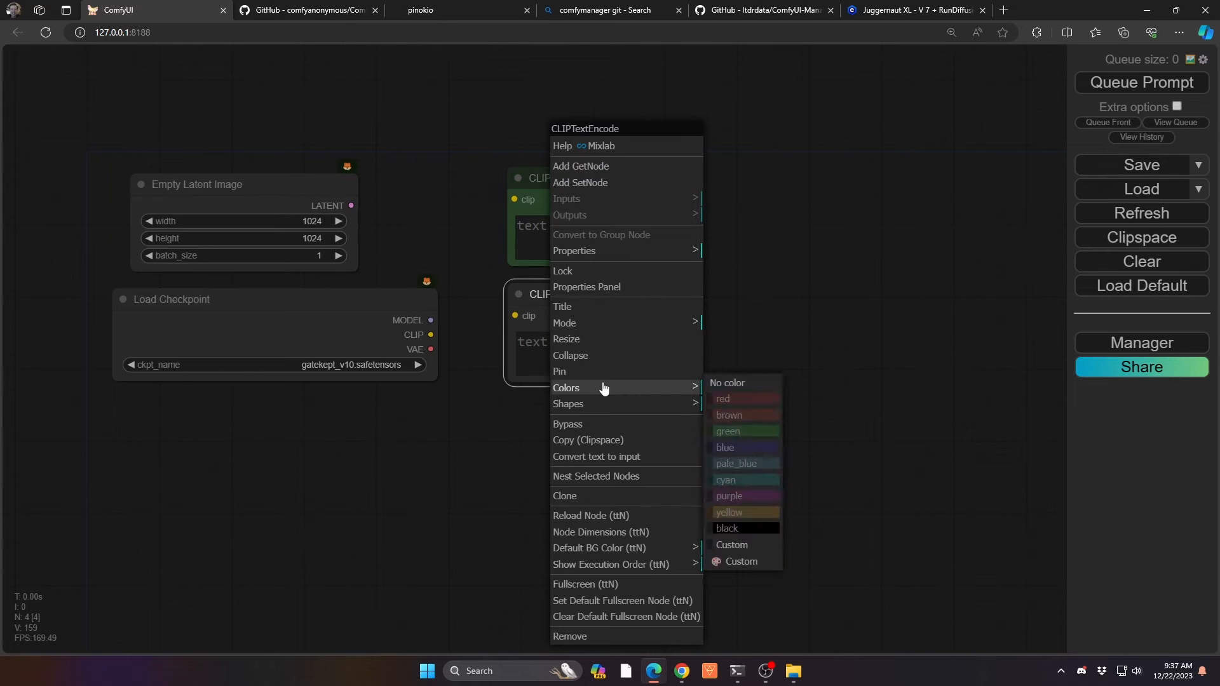
left_click(761, 408)
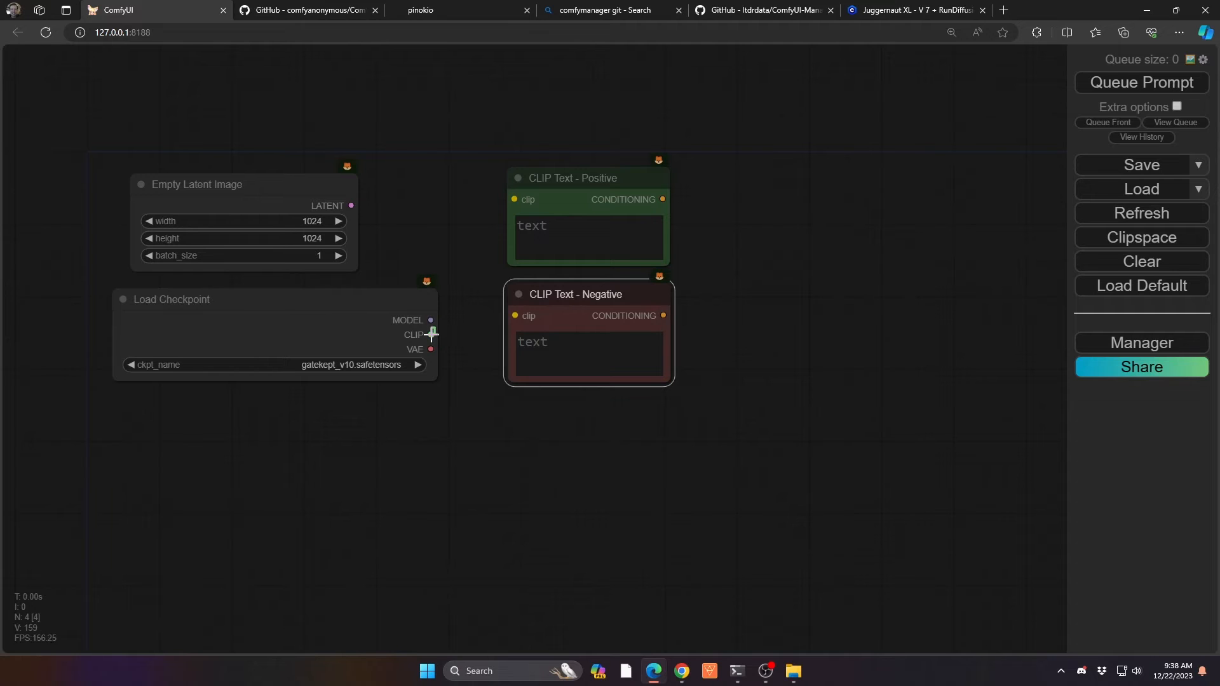
Connect the Load Checkpoint node's CLIP output to the clip inputs of both the positive and negative text nodes.
left_click_drag(433, 335, 513, 201)
left_click_drag(432, 336, 581, 292)
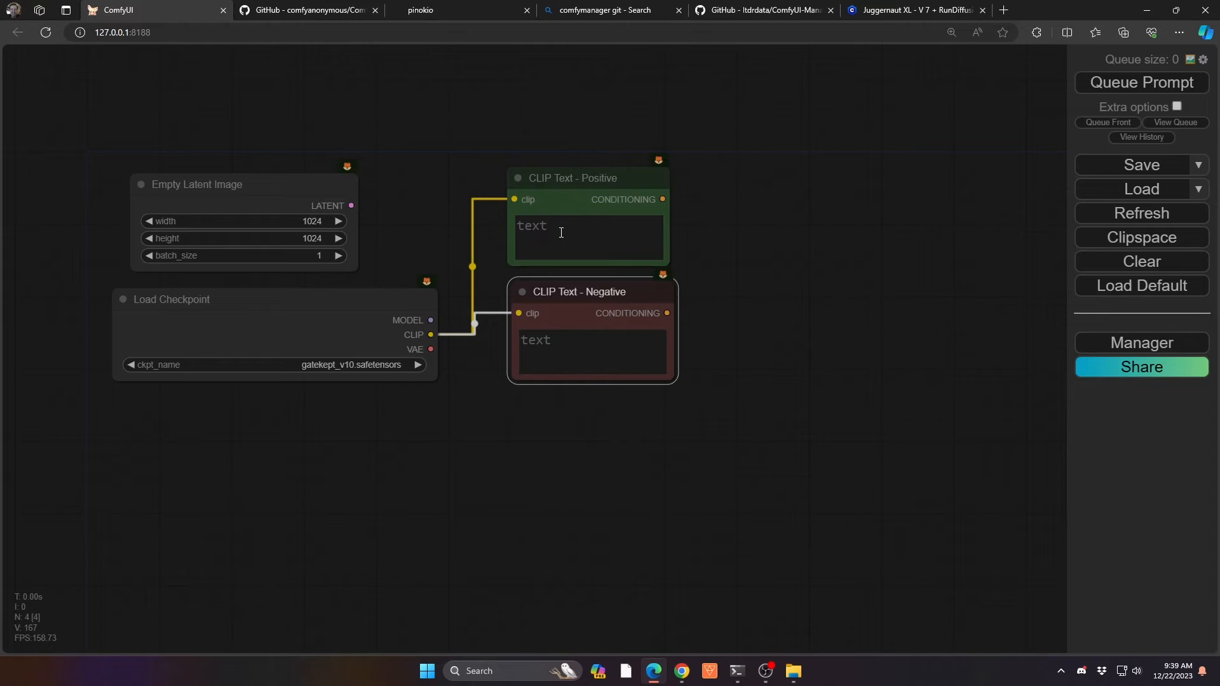
Enter the positive prompt "Girl giving an ice cream cone to her parent" and enlarge its node slightly to fit the text.
left_click(561, 232)
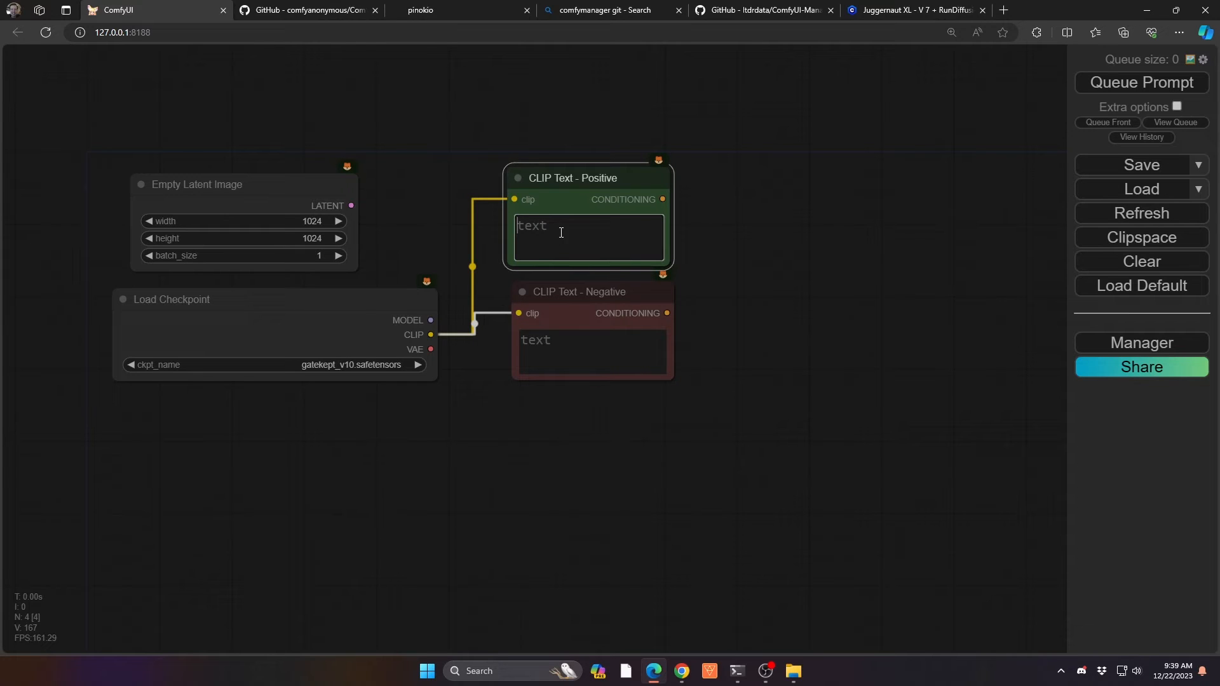
key("ctrl+v")
left_click_drag(673, 269, 684, 276)
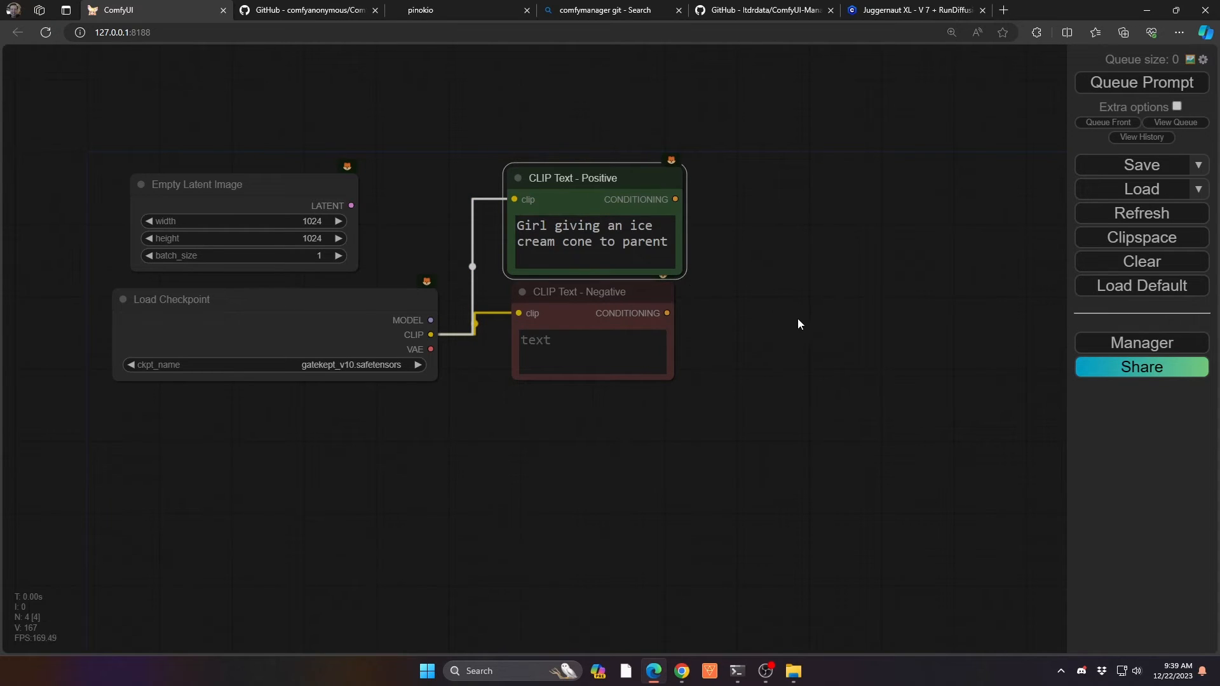
left_click(626, 242)
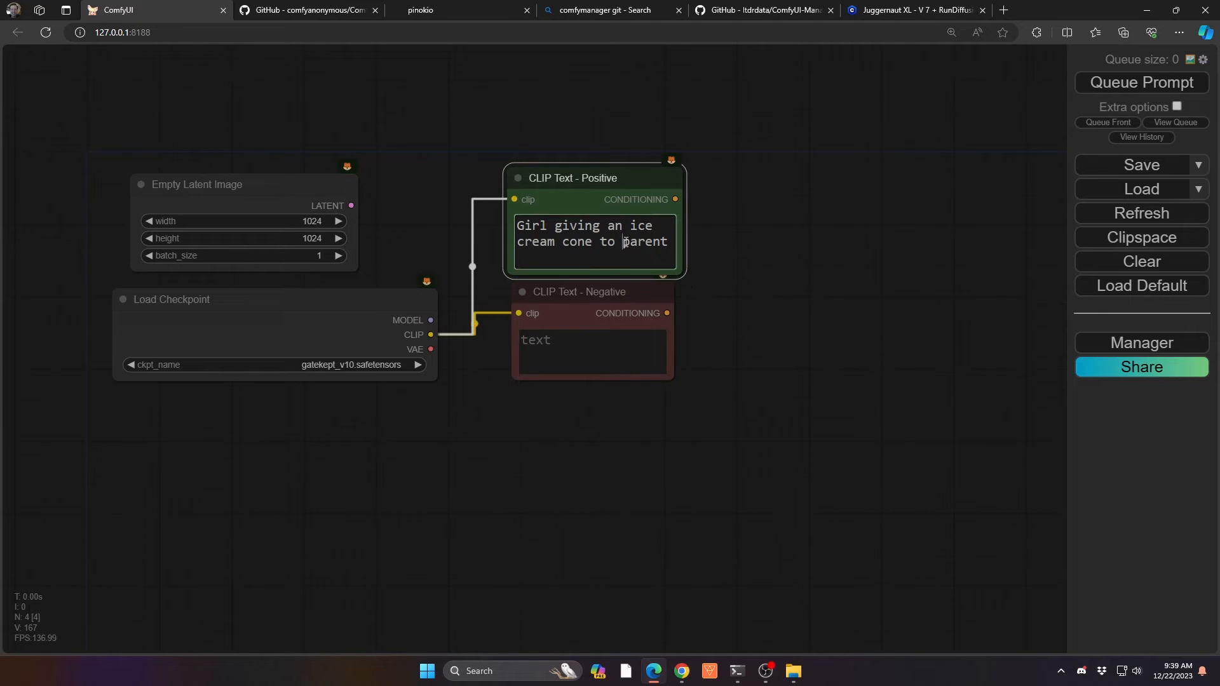
type("her")
Move the negative prompt node slightly lower, enlarge it a little, and enter "nsfw" as its prompt.
left_click(595, 294)
left_click_drag(595, 295, 590, 308)
left_click_drag(666, 392, 677, 403)
left_click(619, 373)
type("nsfw")
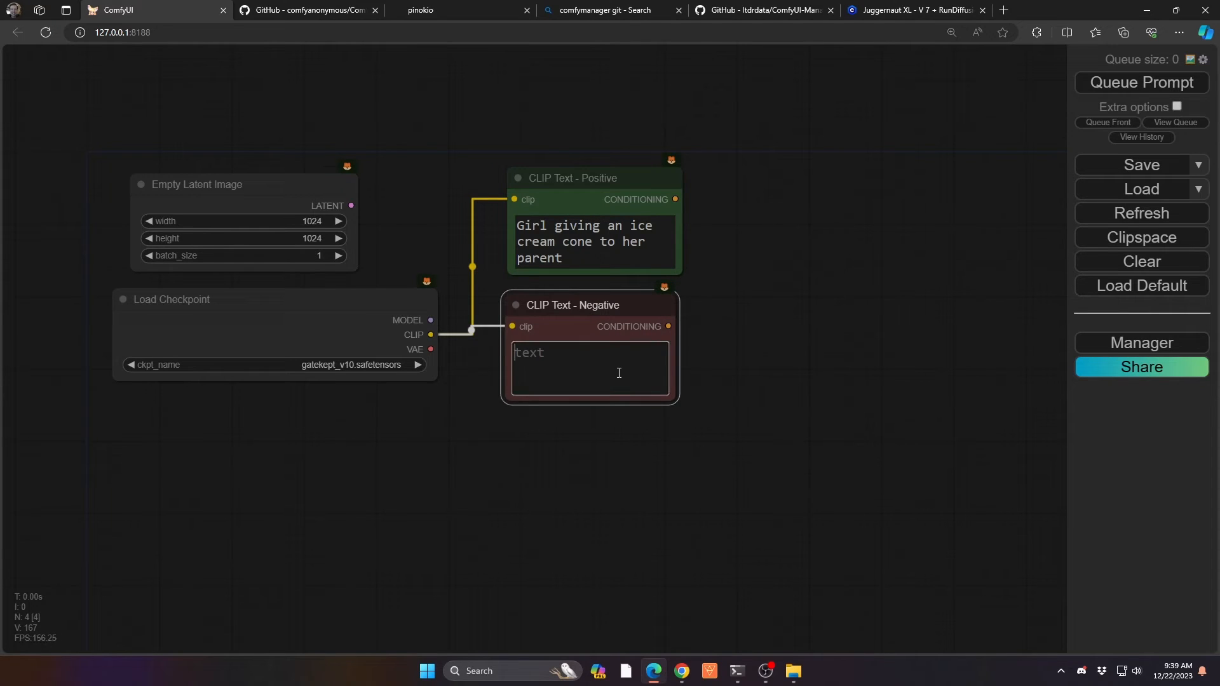
left_click(619, 431)
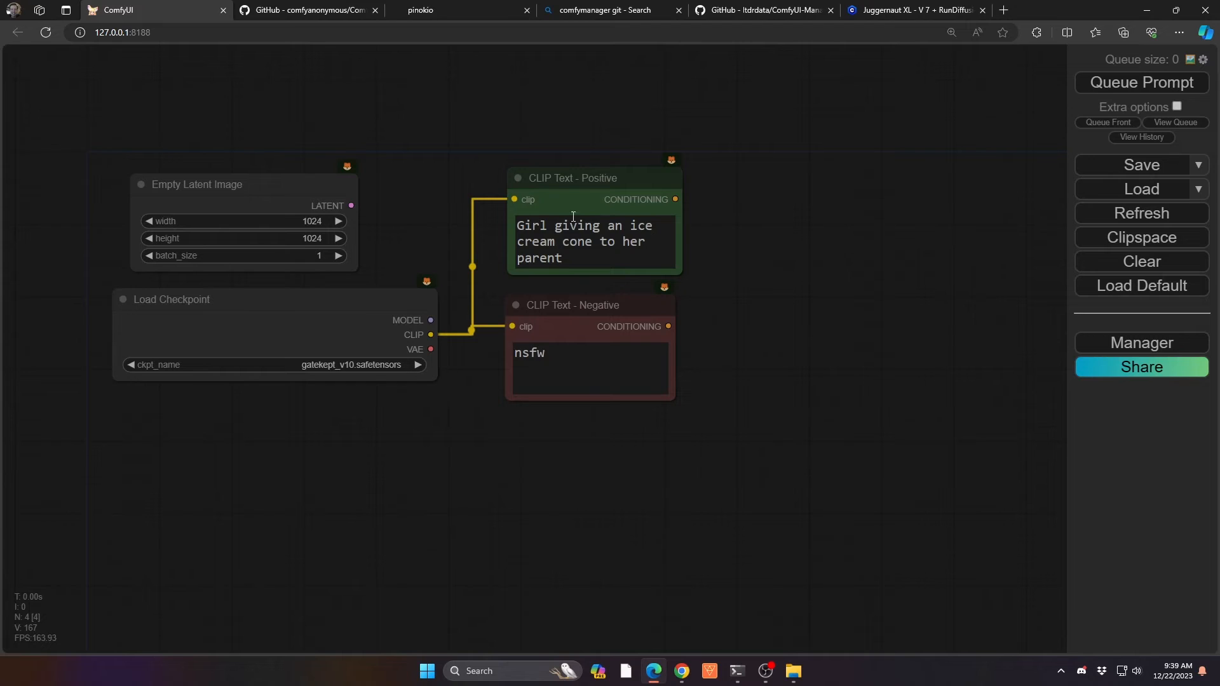
Add a KSampler node beside the positive and negative prompt nodes.
double_click(736, 218)
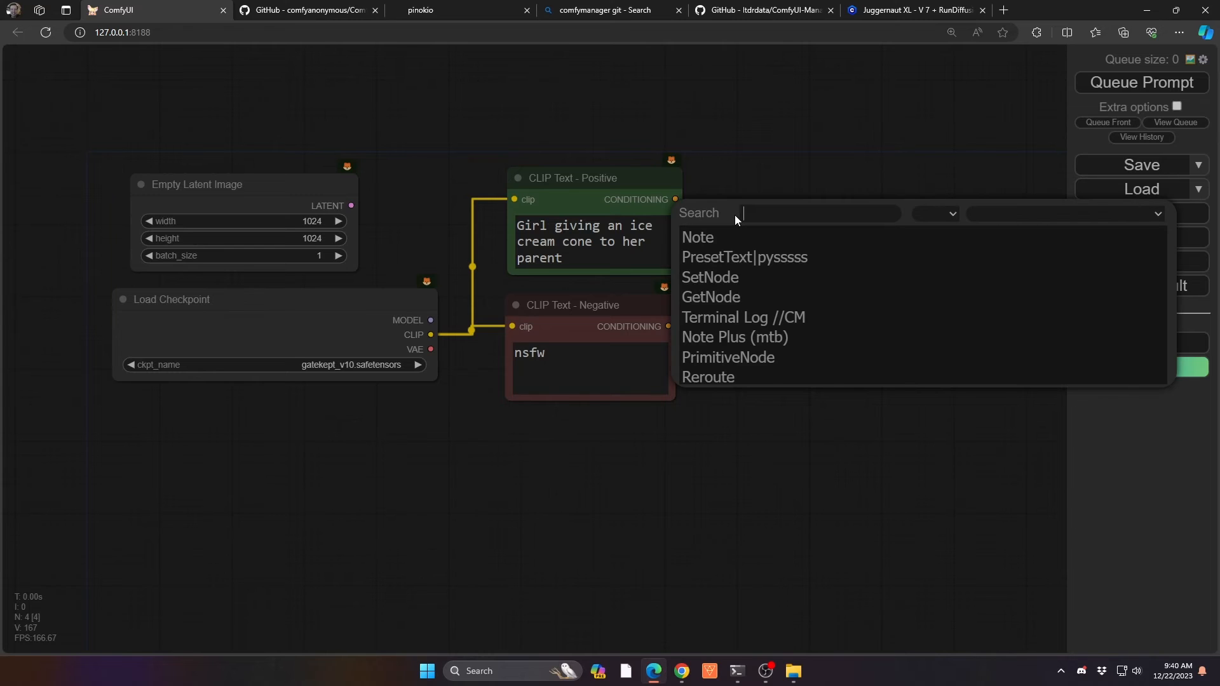
type("ks")
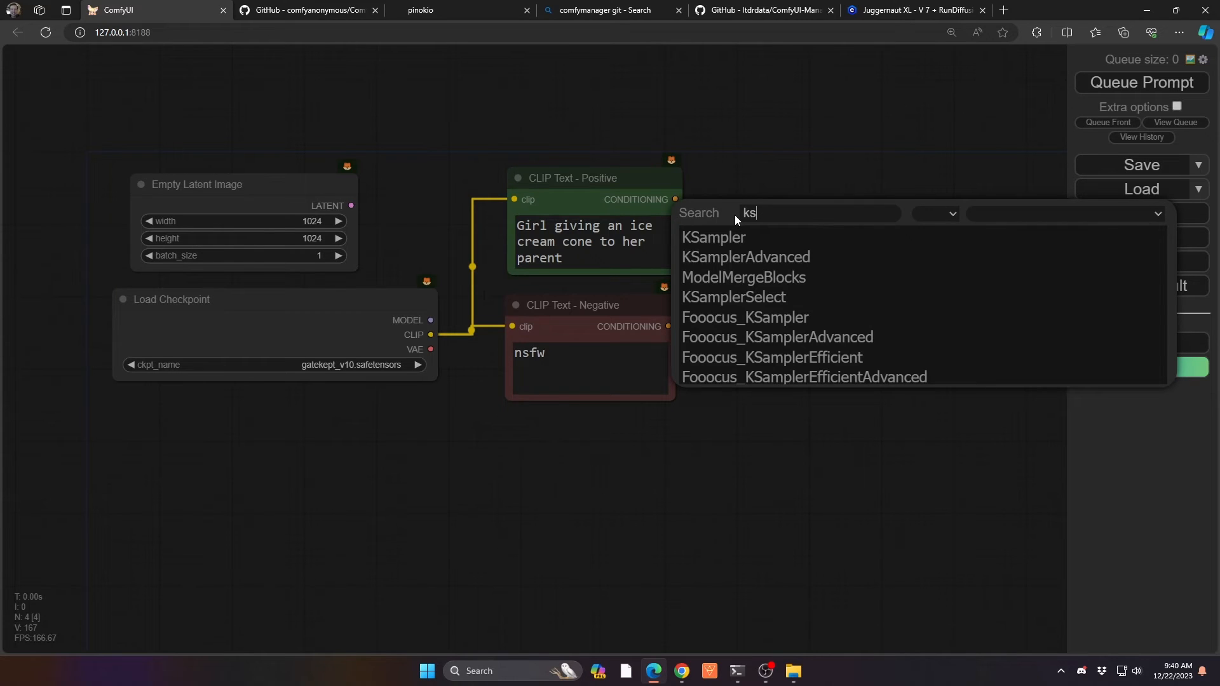
left_click(729, 234)
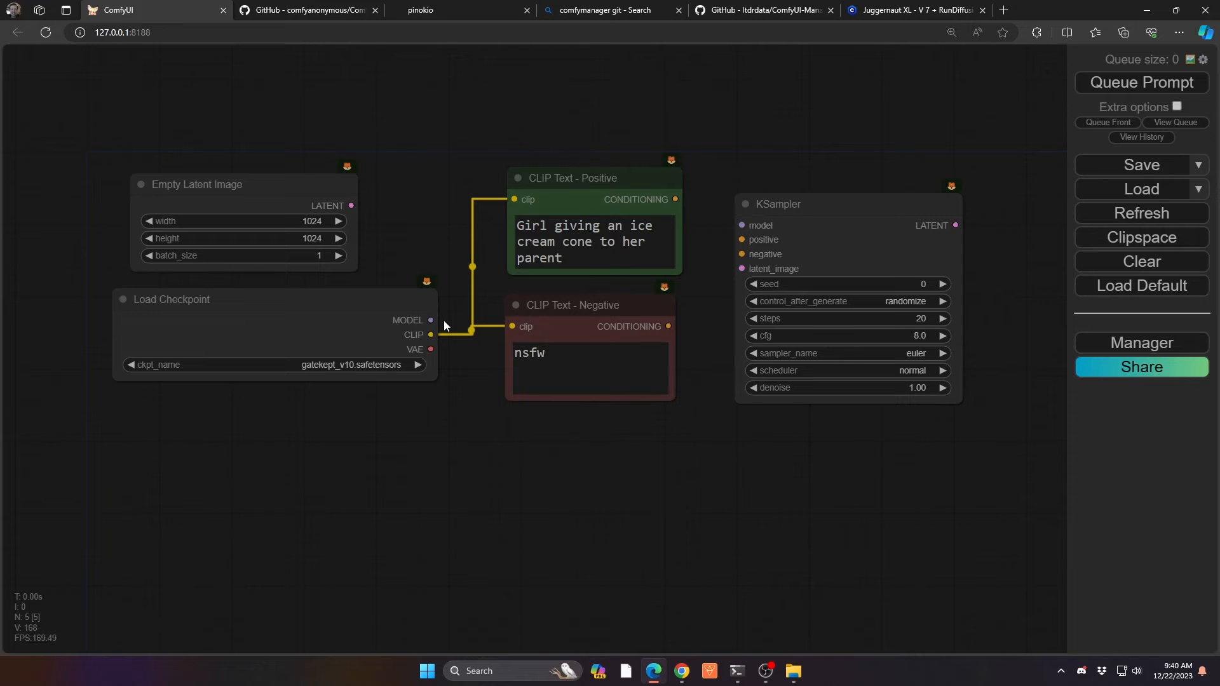
Connect the checkpoint's MODEL, both prompts' CONDITIONING outputs and the empty image's LATENT to the matching KSampler inputs.
left_click_drag(430, 320, 742, 226)
left_click_drag(675, 199, 742, 240)
left_click_drag(668, 326, 742, 254)
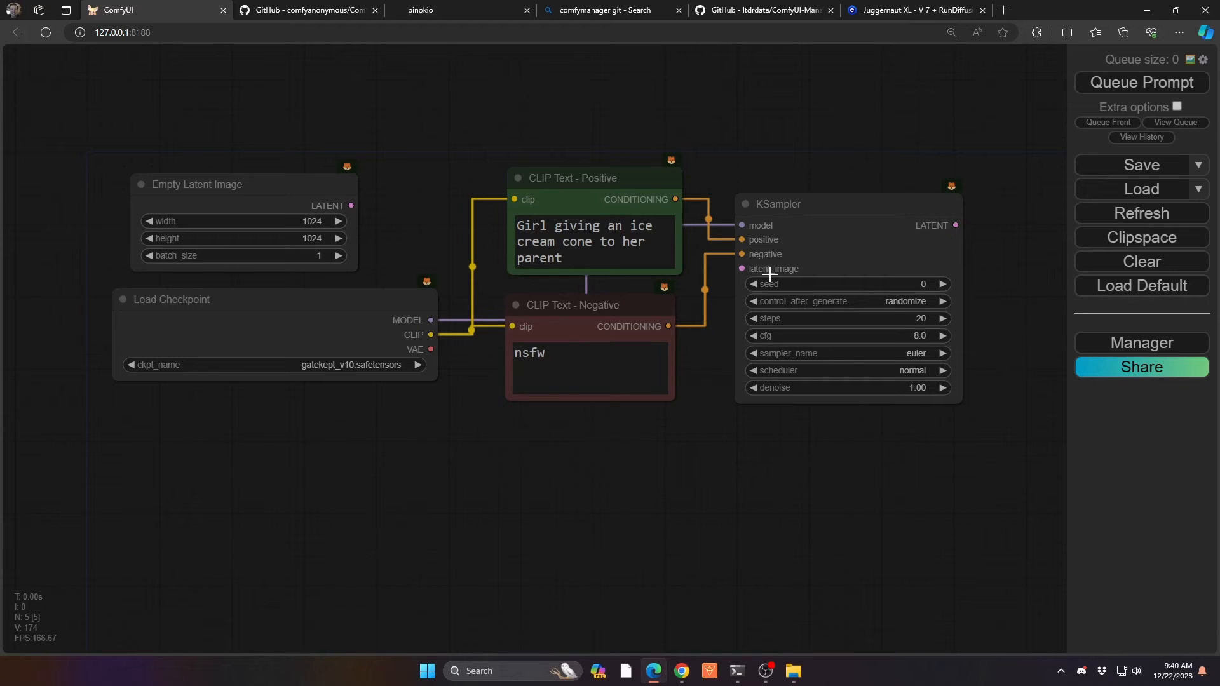
left_click_drag(360, 203, 742, 269)
Set the KSampler's control_after_generate to fixed and its seed to 12345.
left_click(893, 302)
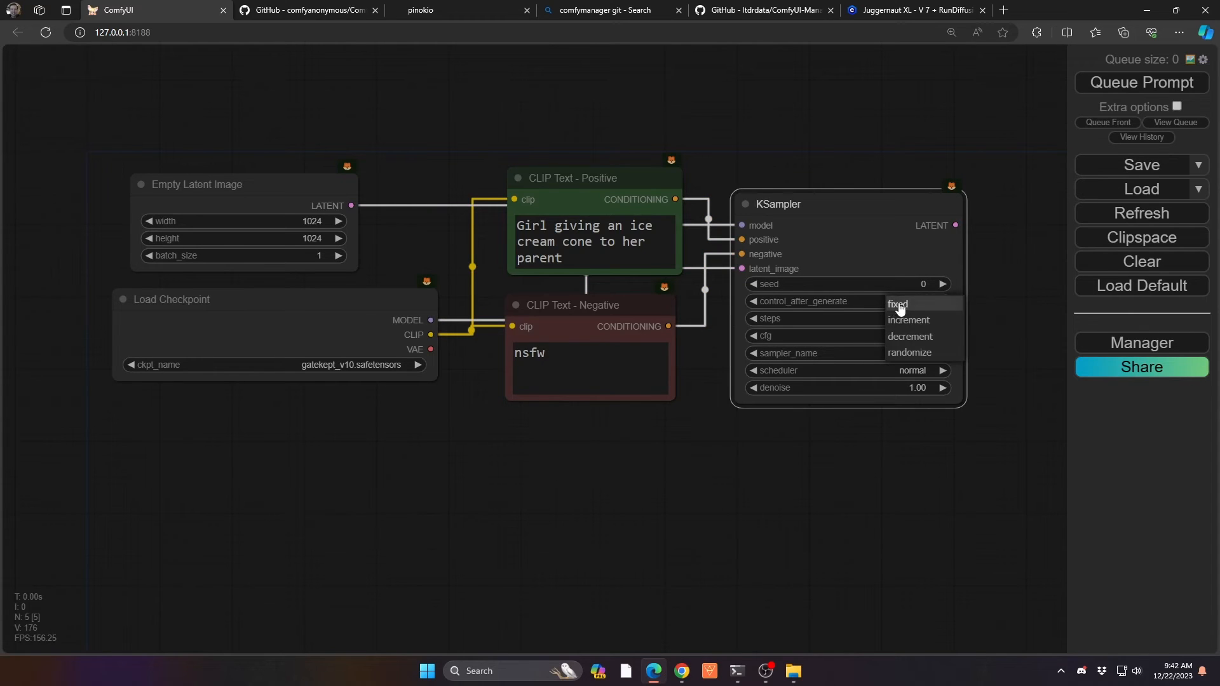
left_click(895, 304)
left_click(884, 284)
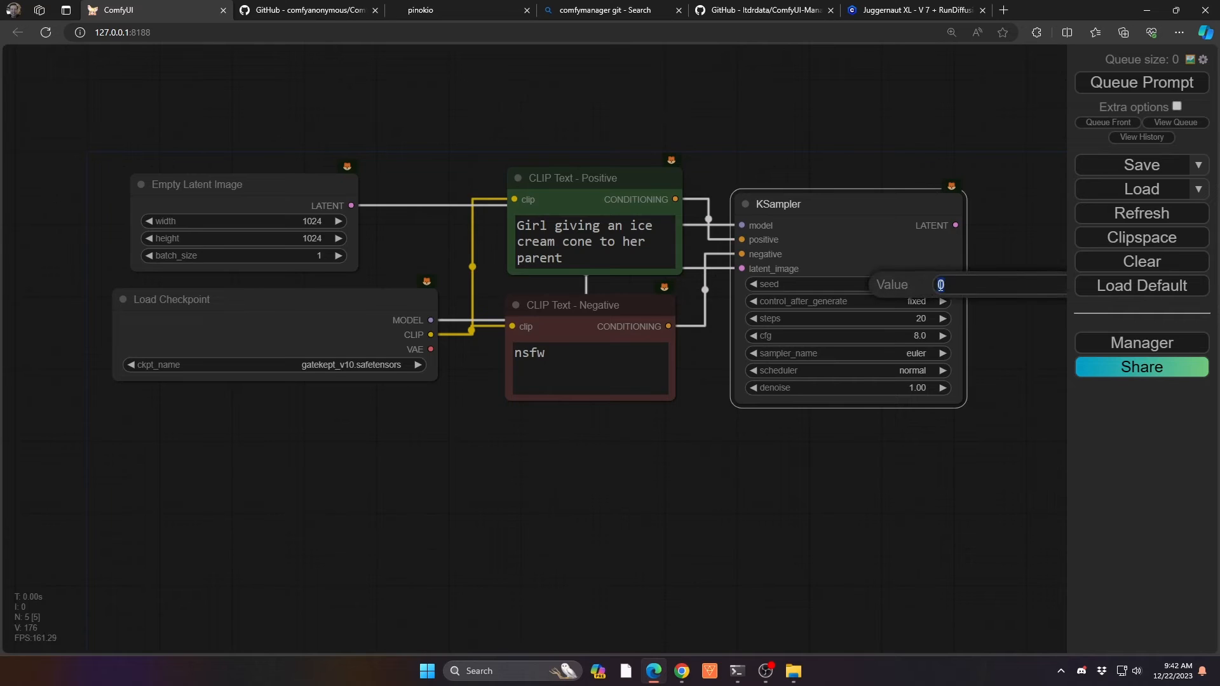
type("12345")
key("Escape")
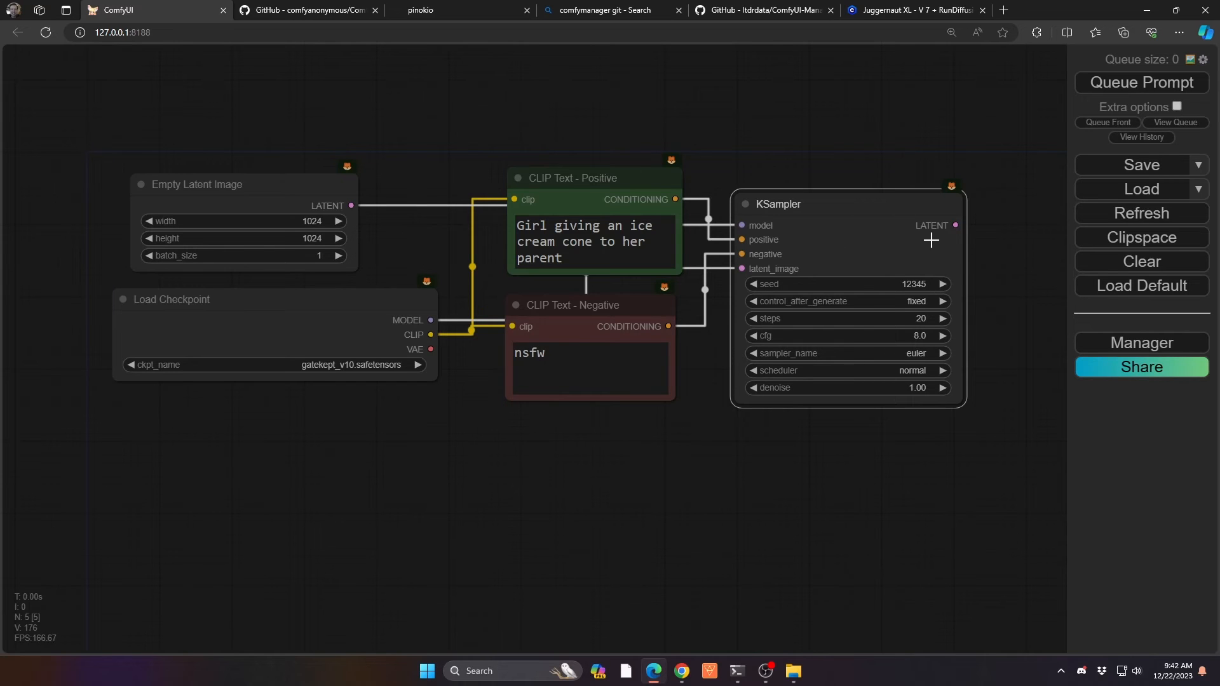
left_click(918, 302)
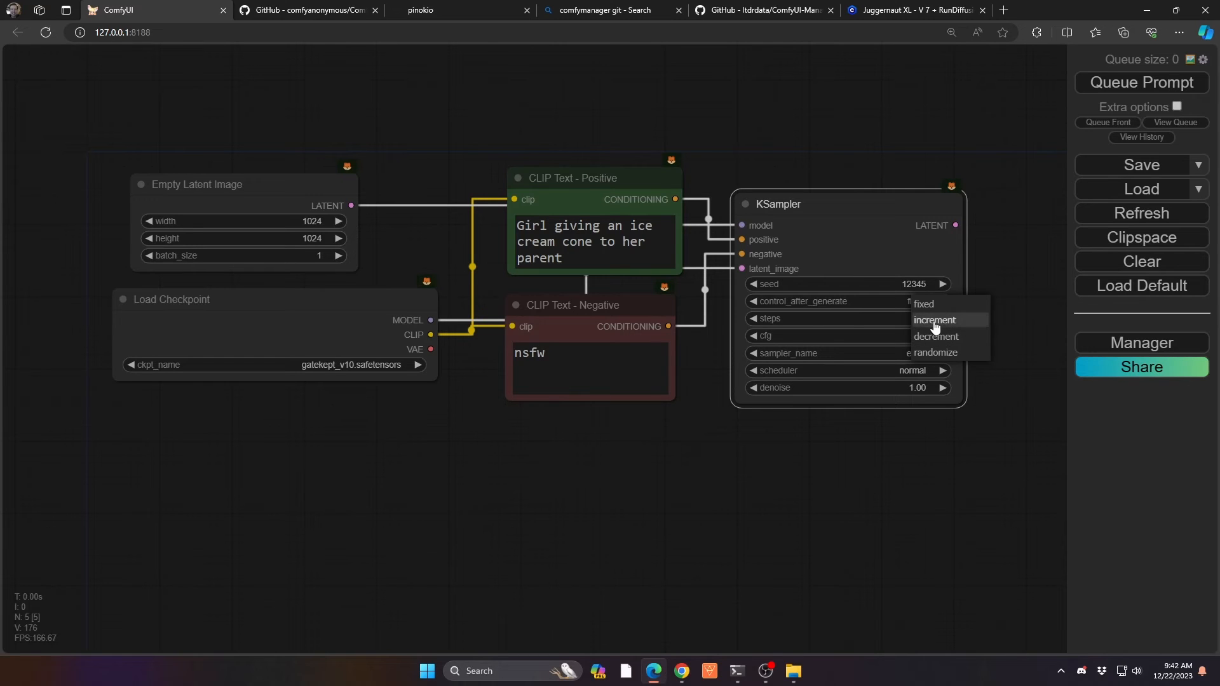
left_click(893, 270)
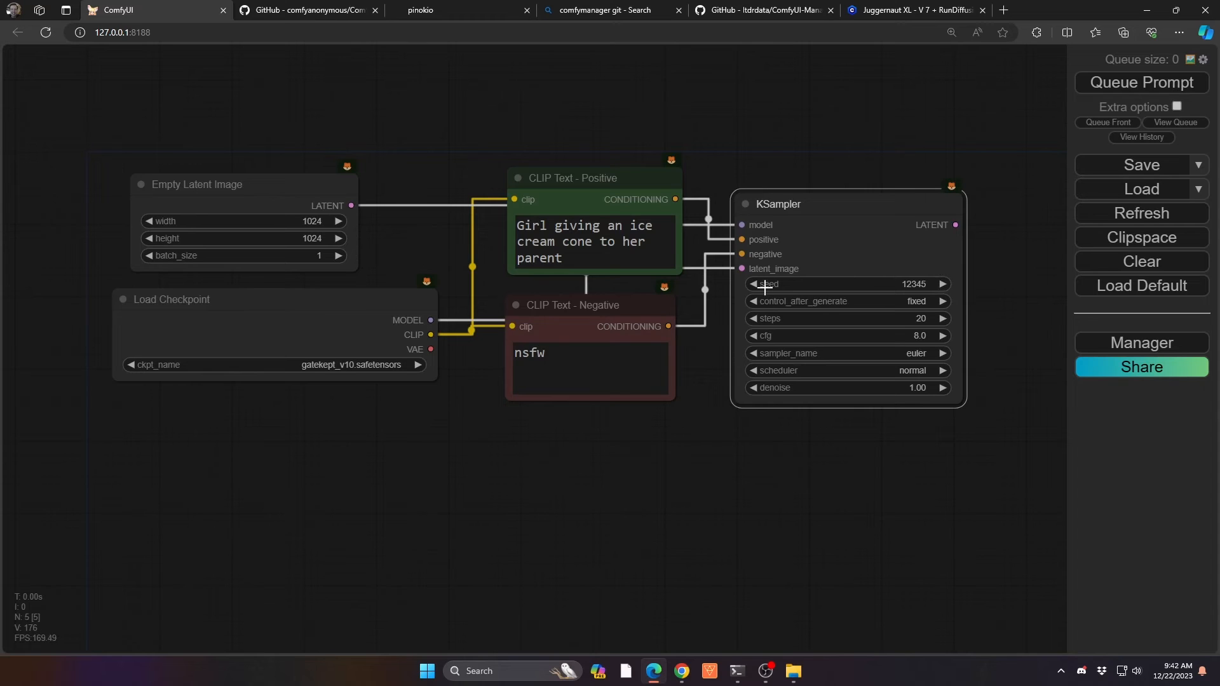
left_click(943, 284)
left_click(942, 284)
Set the KSampler's cfg to 7.3 and choose euler as its sampler.
left_click_drag(833, 335, 793, 341)
left_click_drag(794, 343, 922, 326)
left_click_drag(921, 326, 805, 345)
left_click(906, 352)
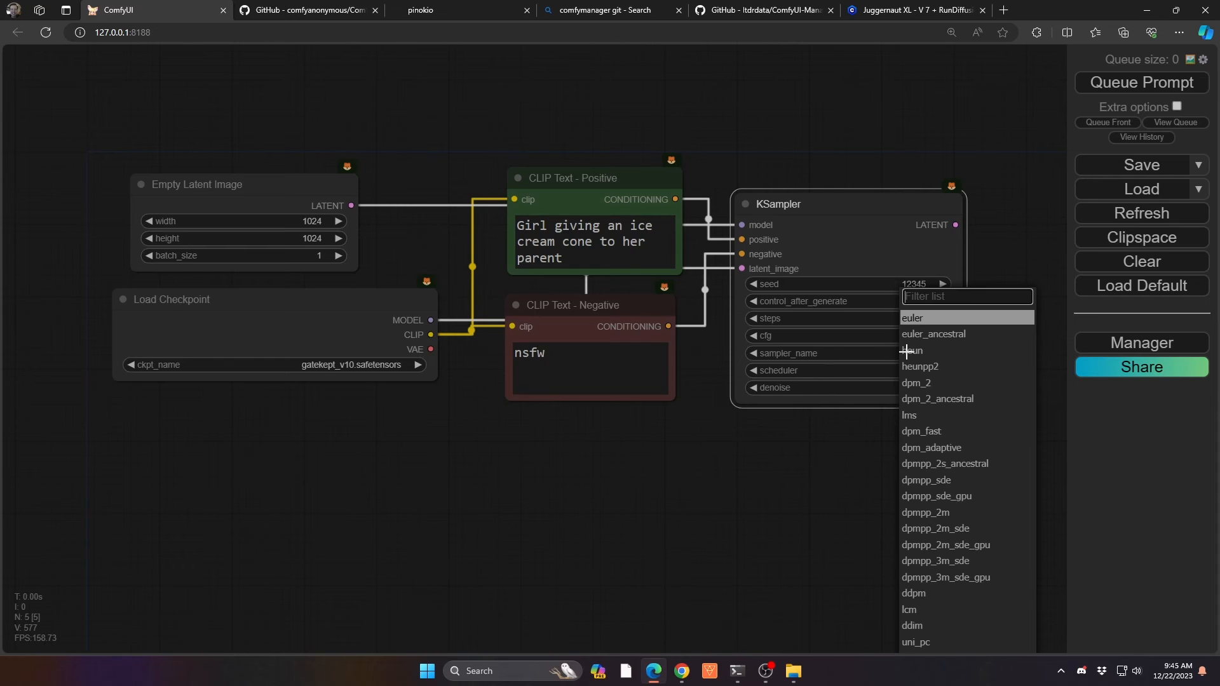
left_click(915, 317)
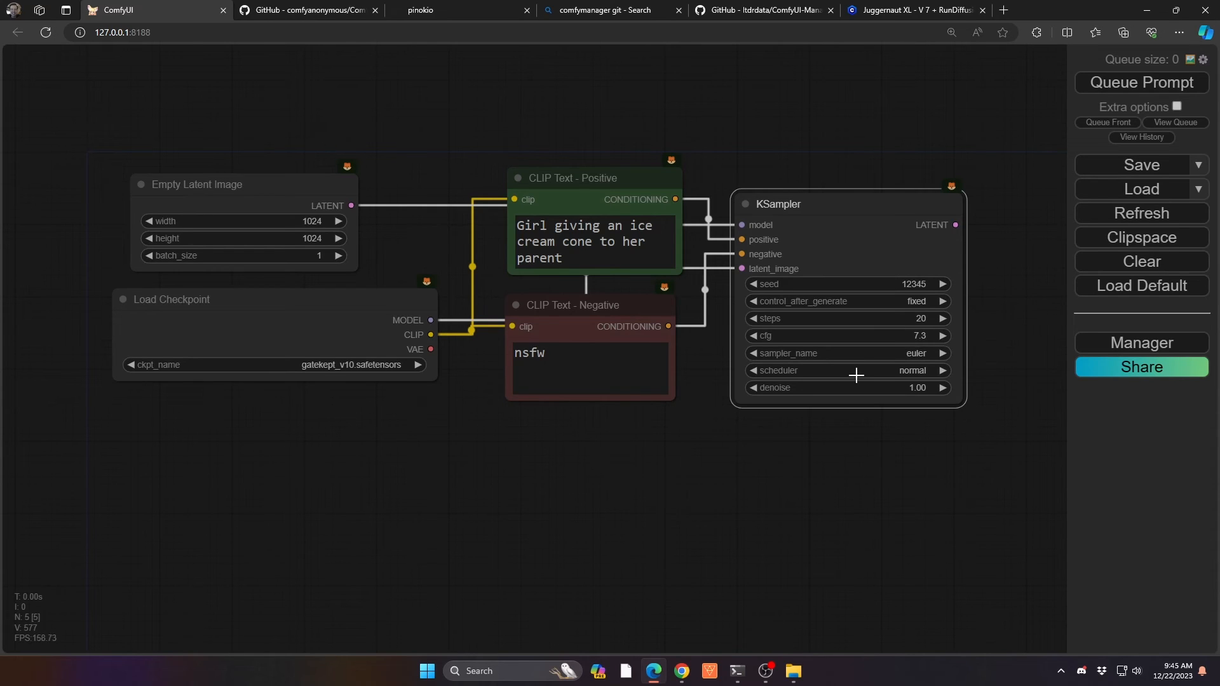
Review the KSampler's available samplers and try adjusting its denoise, bringing the value back to 1.00.
left_click(866, 354)
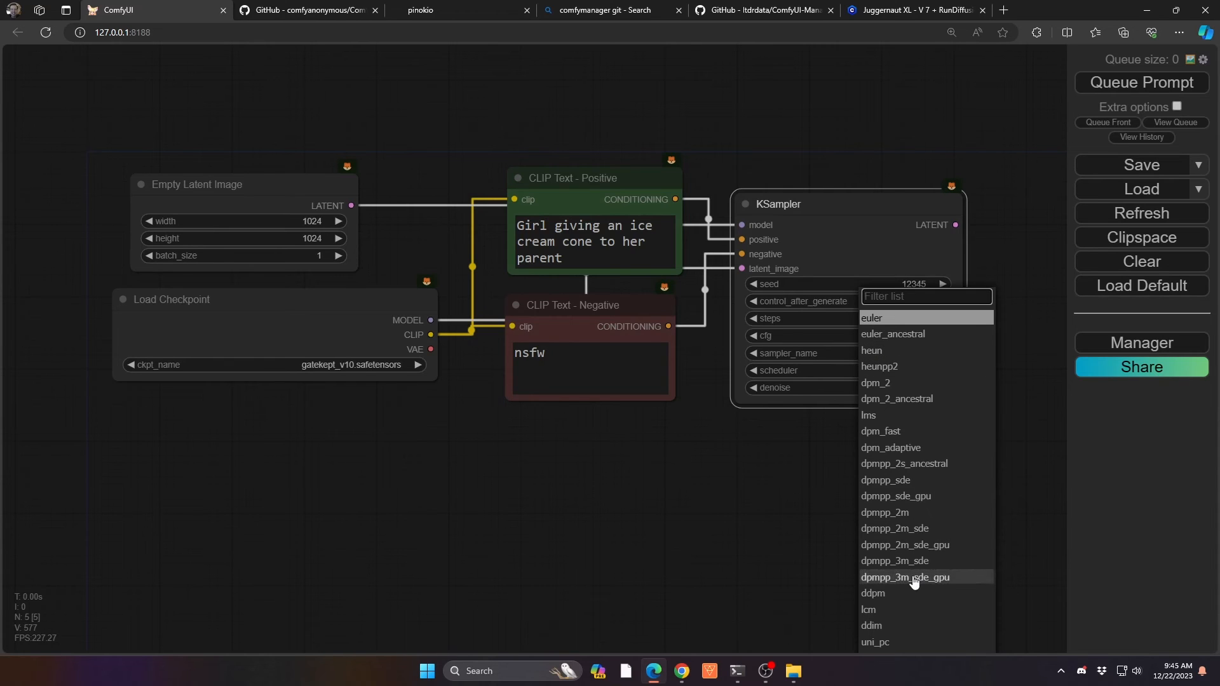
left_click(740, 380)
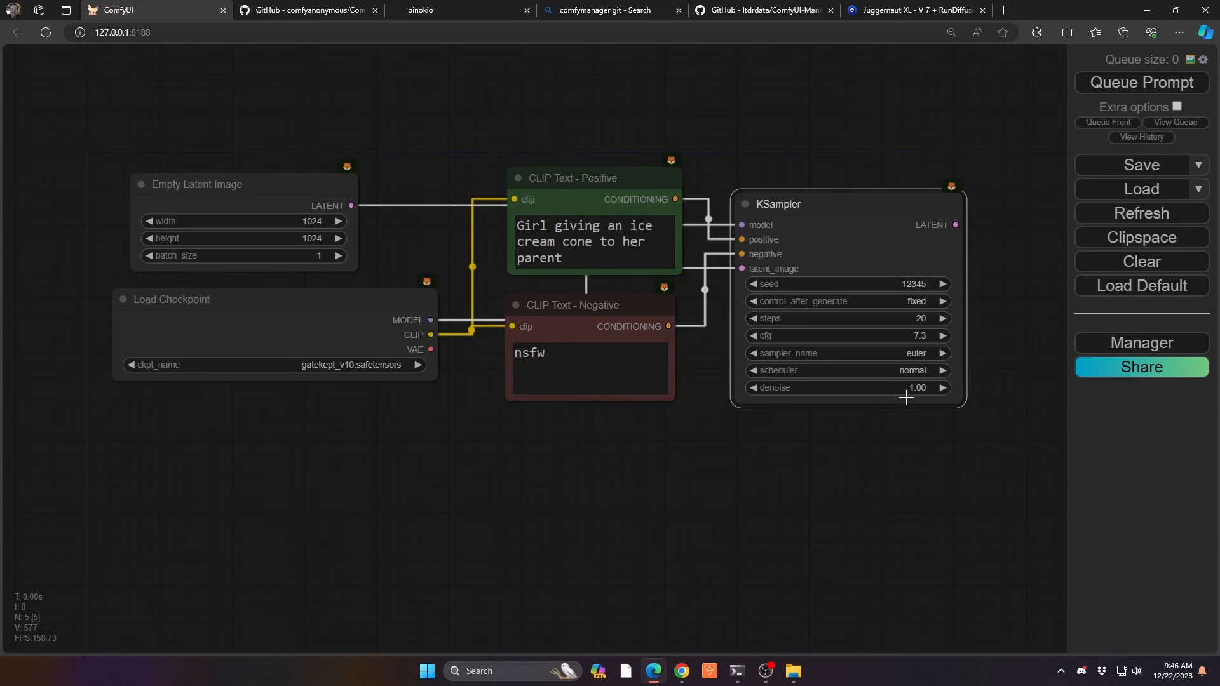
mouse_move(907, 389)
left_mouse_down()
mouse_move(845, 395)
mouse_move(925, 401)
left_mouse_up()
left_click_drag(839, 392, 960, 394)
Add a VAE Decode node fed by the KSampler's LATENT output and place it below the negative prompt node.
left_click_drag(955, 226, 749, 464)
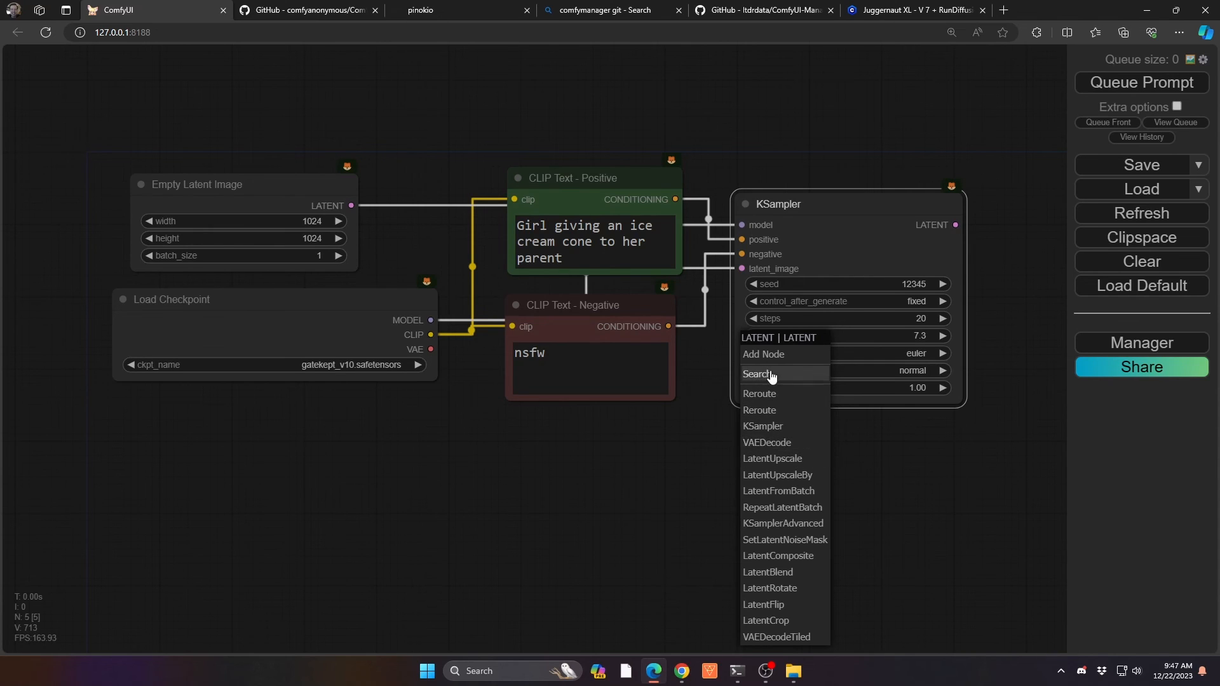
left_click(790, 445)
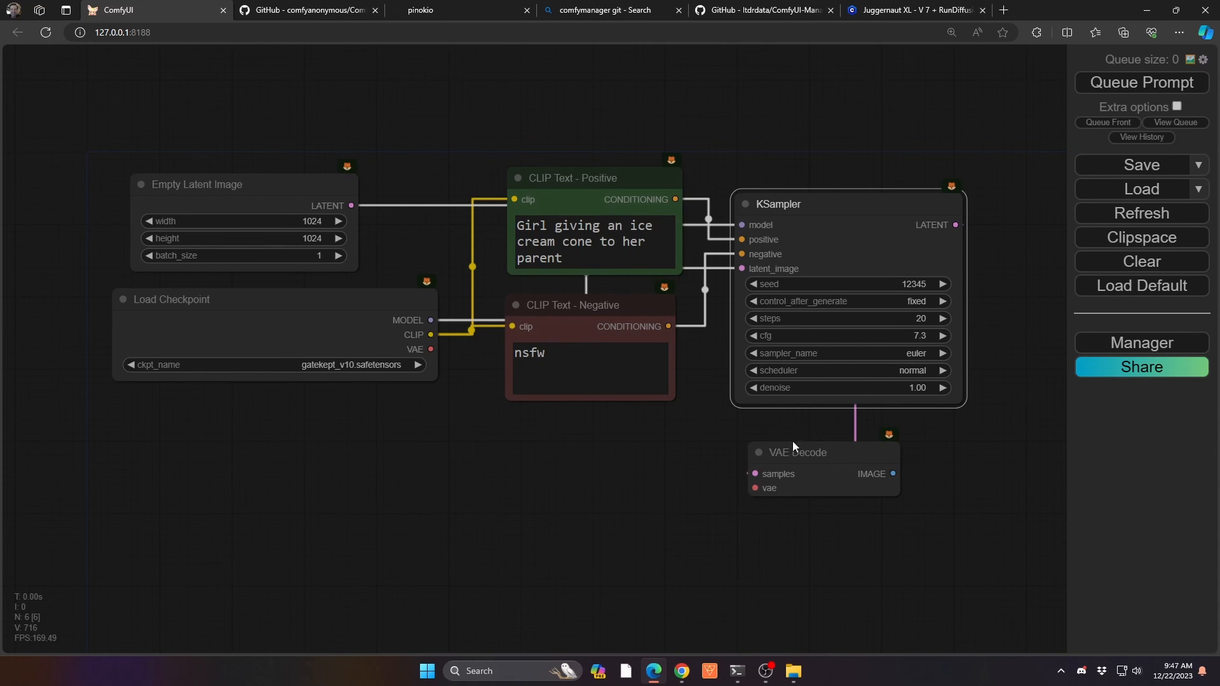
left_click_drag(792, 445, 634, 435)
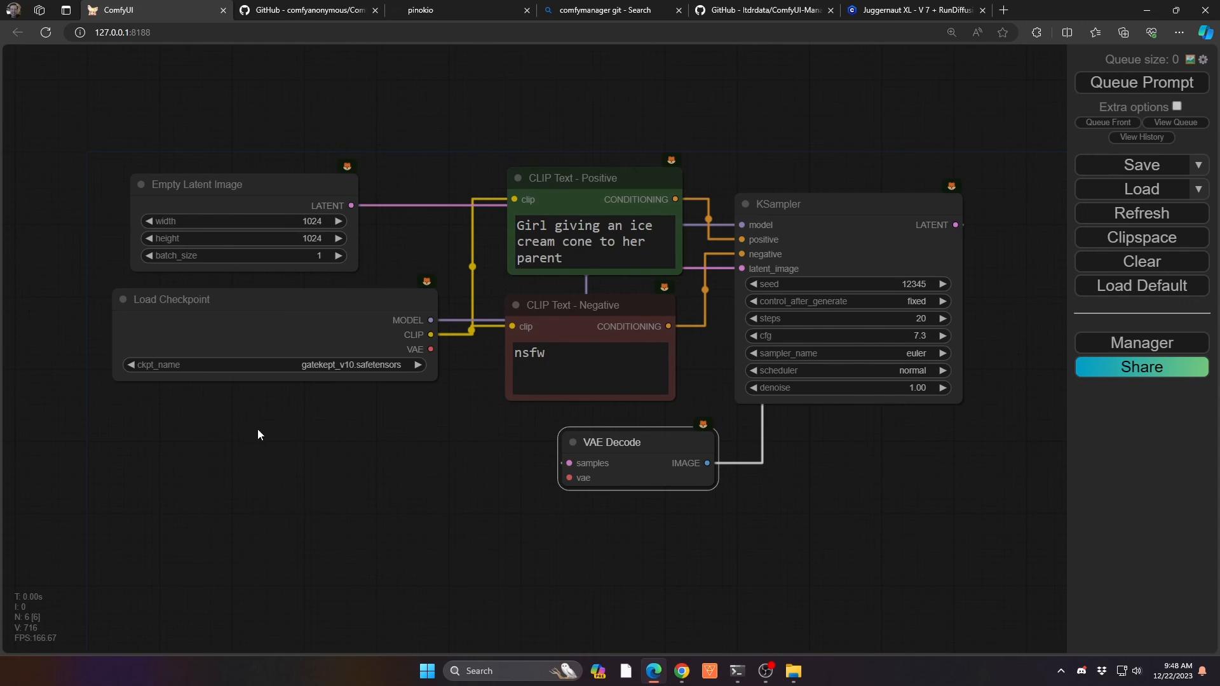
Add a Load VAE node using sdxl_vae.safetensors below Load Checkpoint and connect it to VAE Decode's vae input.
double_click(209, 430)
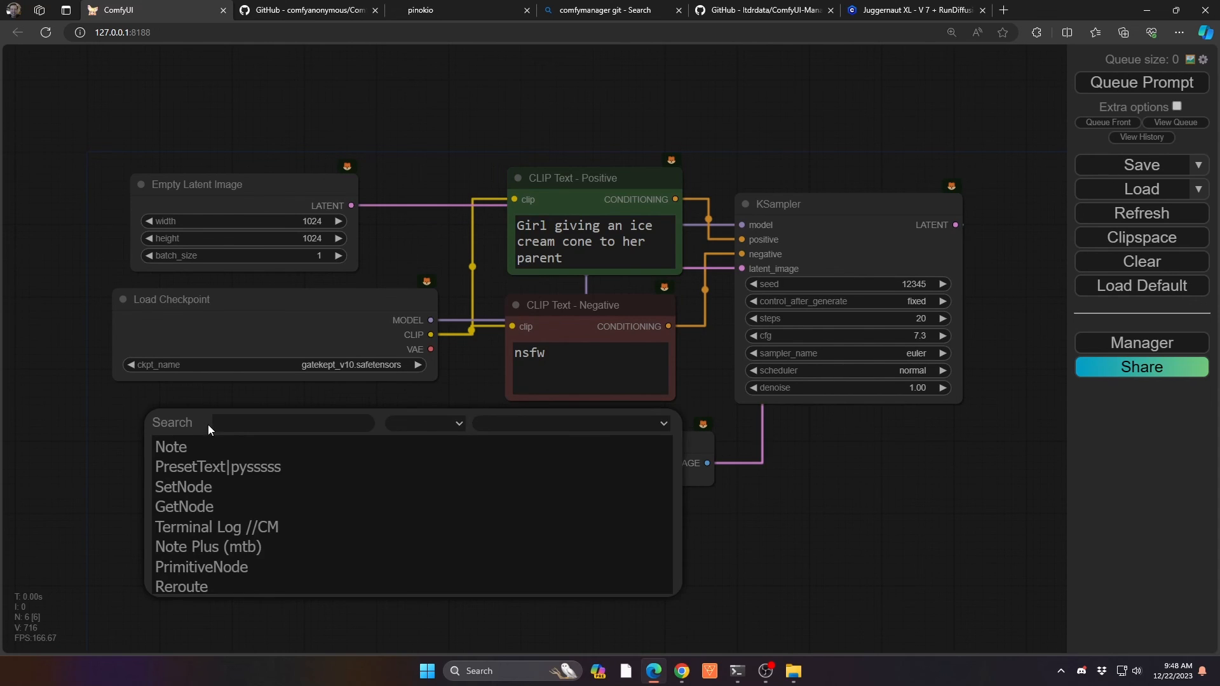
type("load")
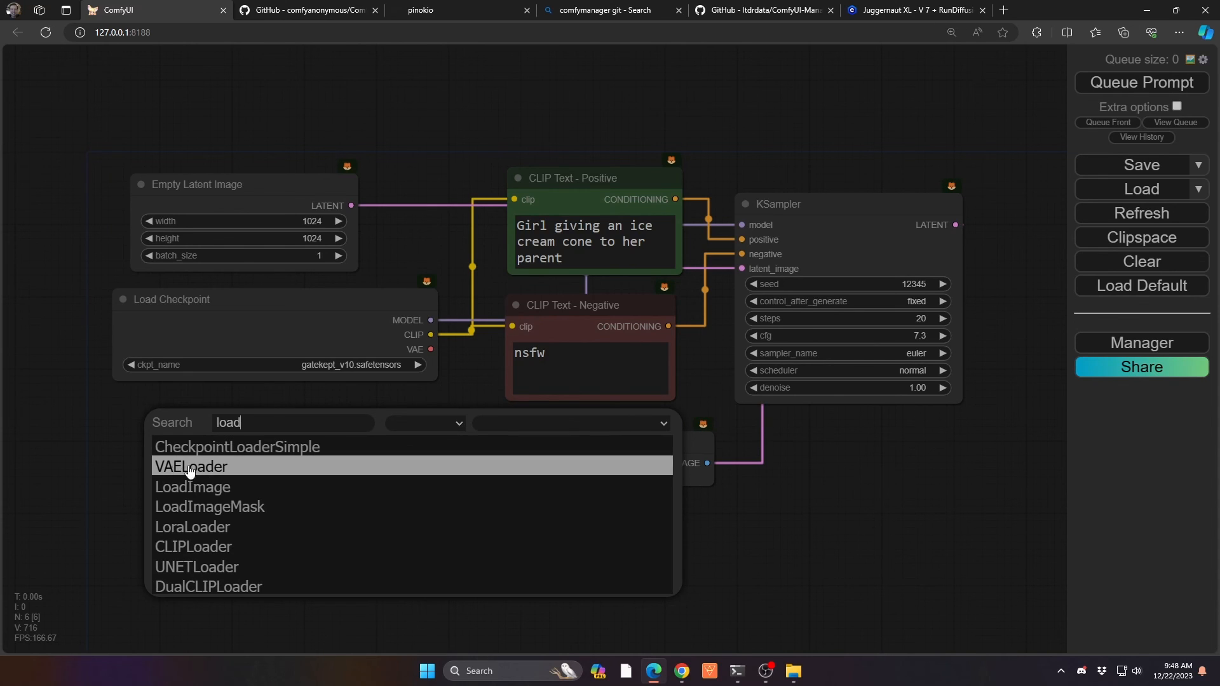
left_click(235, 471)
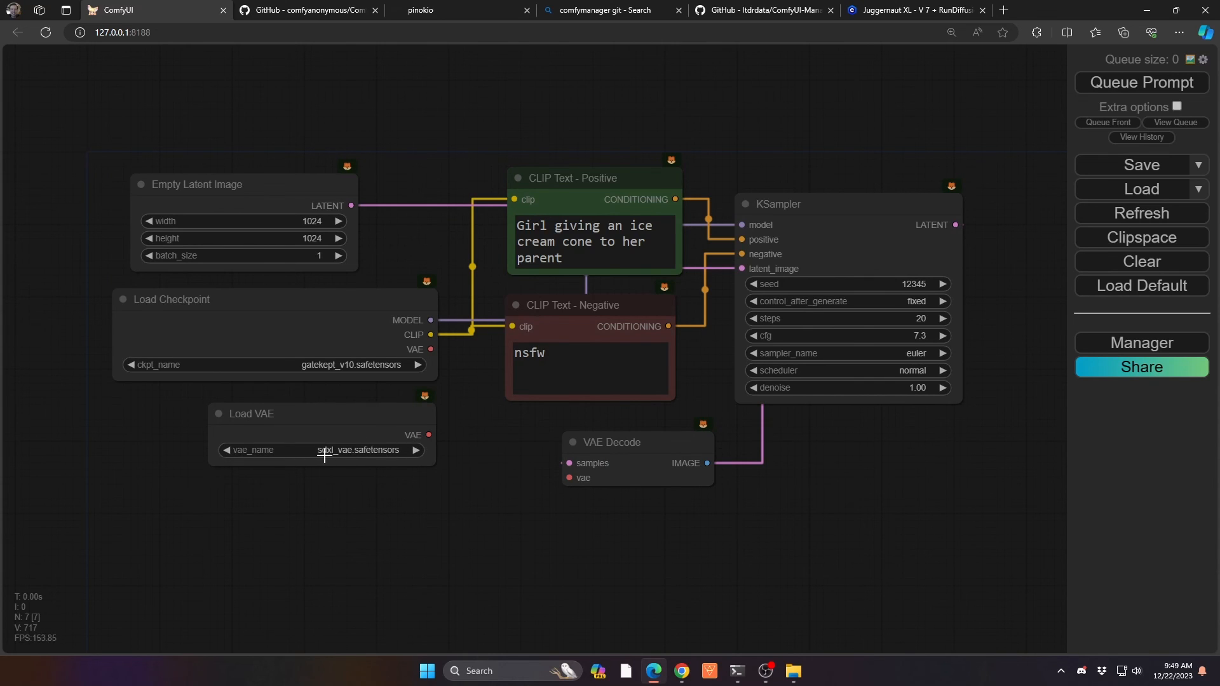
left_click(370, 452)
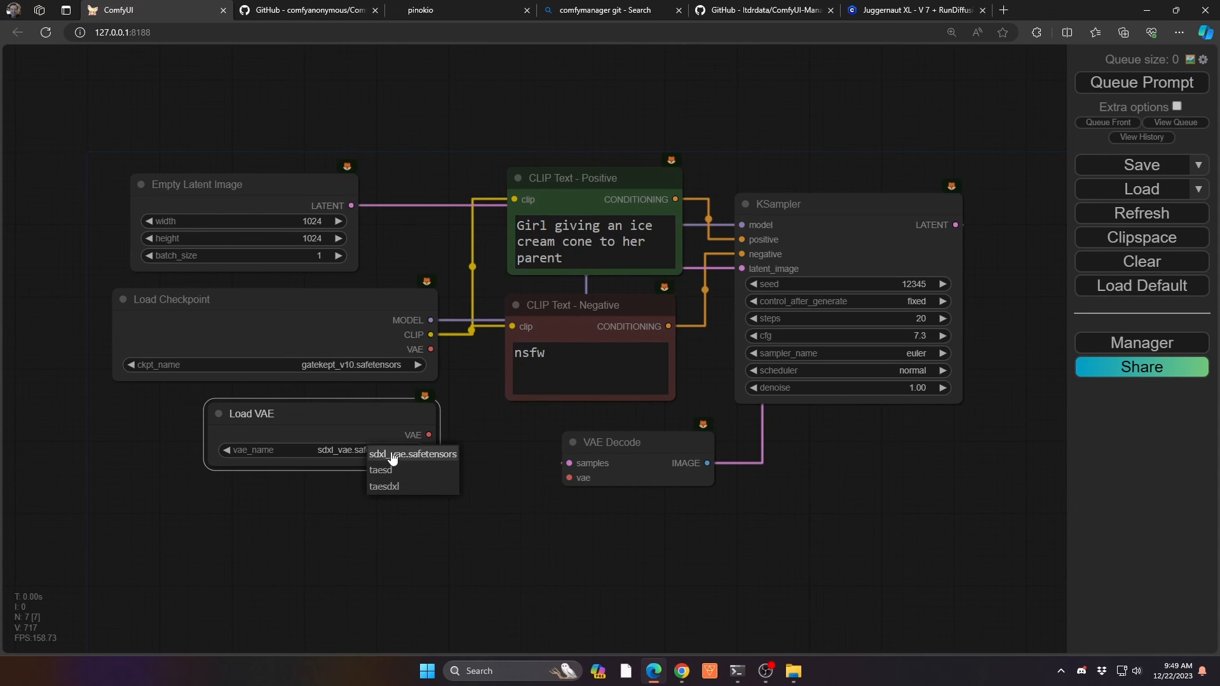
left_click(424, 459)
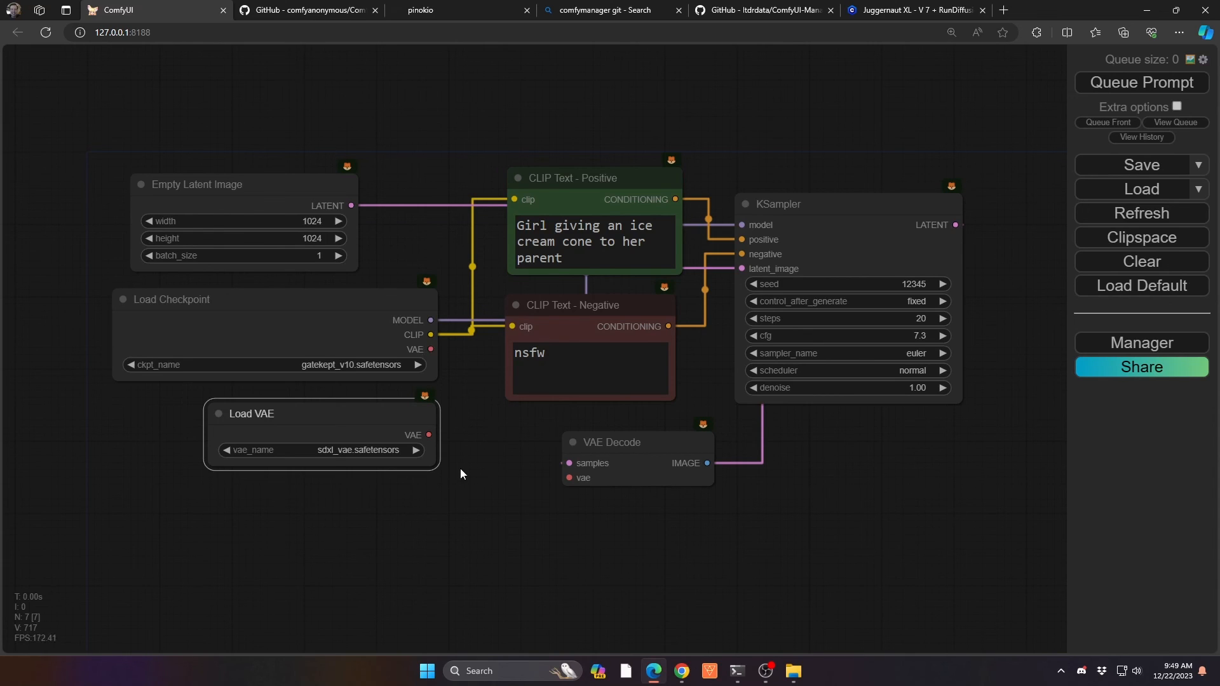
left_click_drag(429, 435, 566, 478)
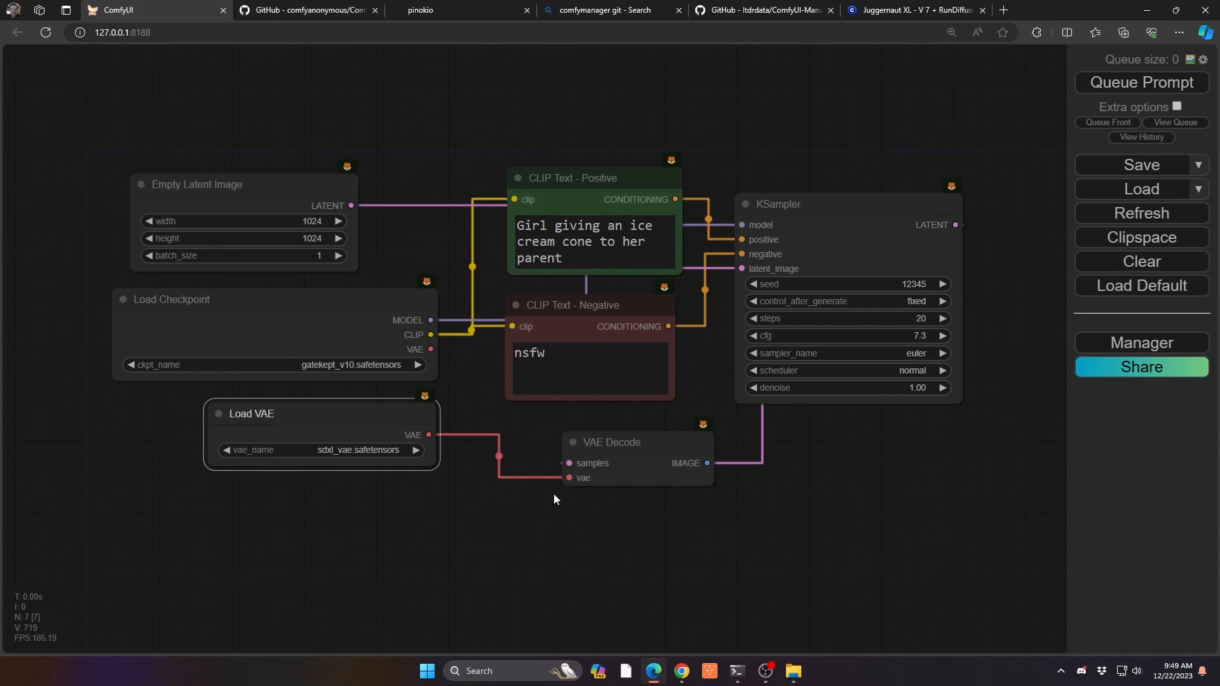
Align VAE Decode beneath the negative prompt node and add a Preview Image node fed by its IMAGE output.
left_click_drag(595, 448, 543, 443)
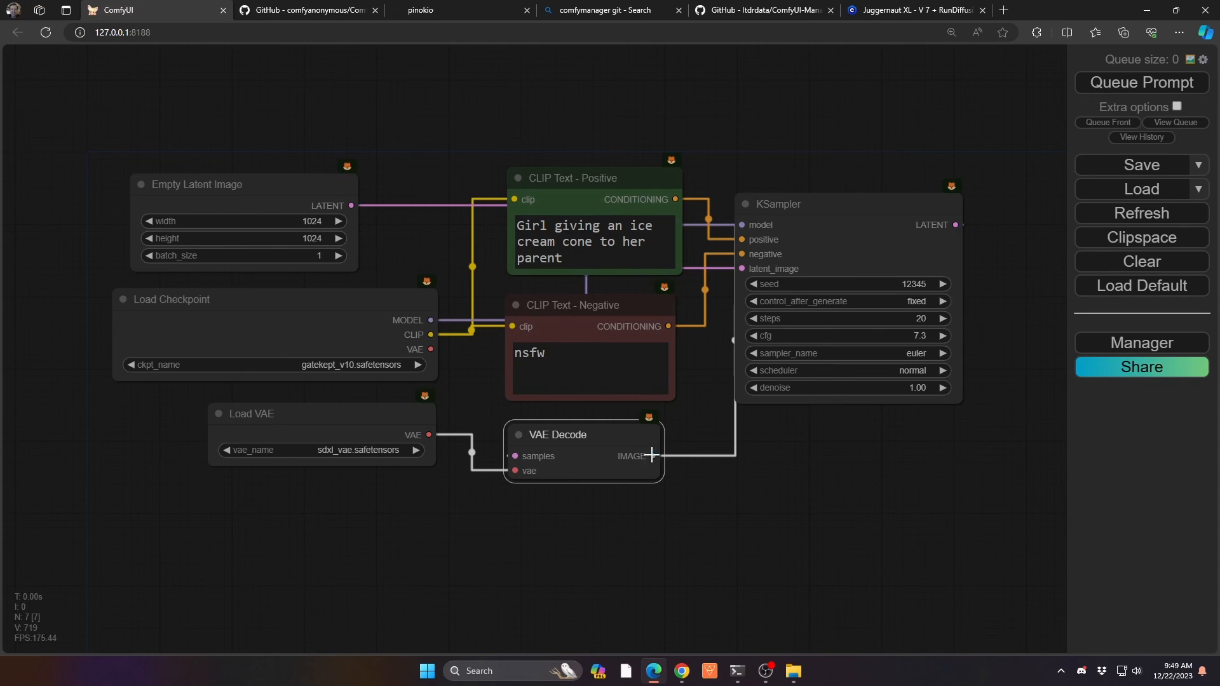
left_click_drag(654, 456, 656, 456)
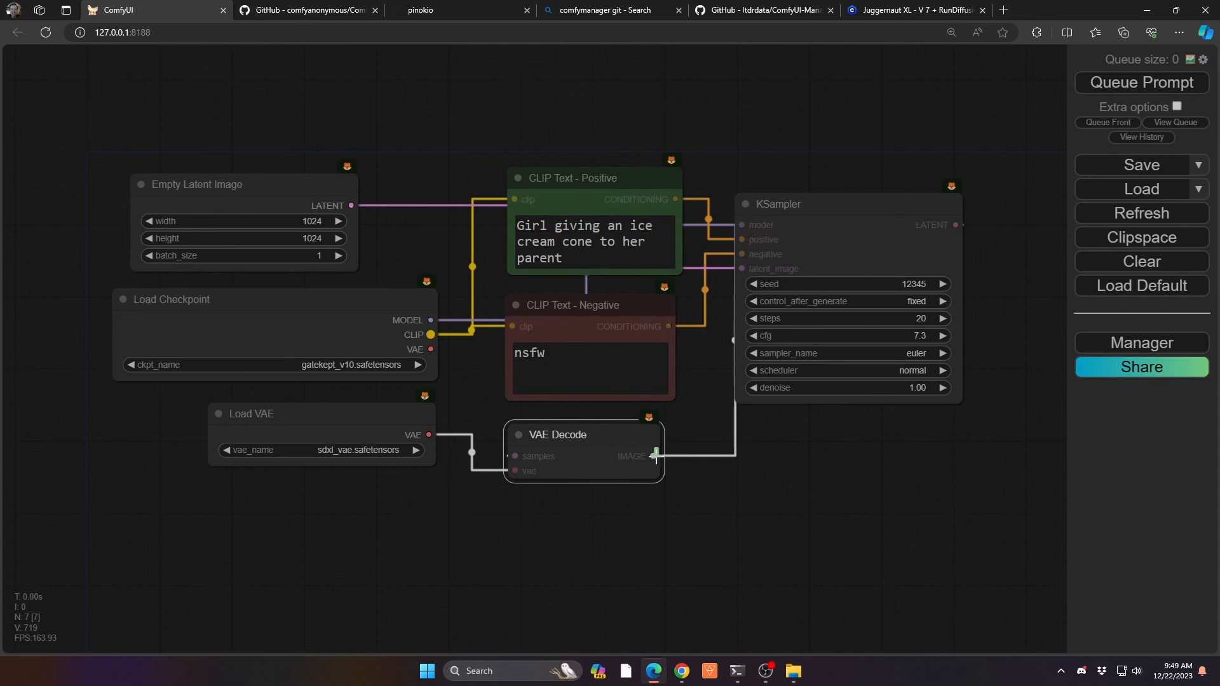
left_click_drag(737, 490, 784, 509)
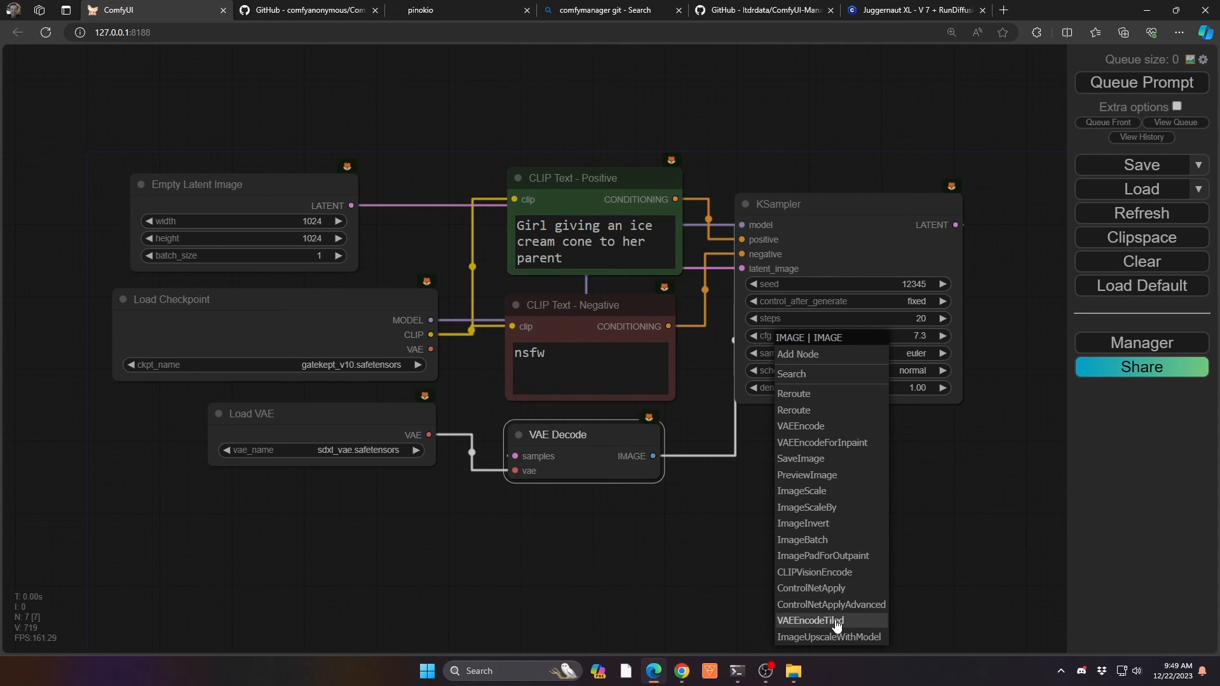
left_click(806, 474)
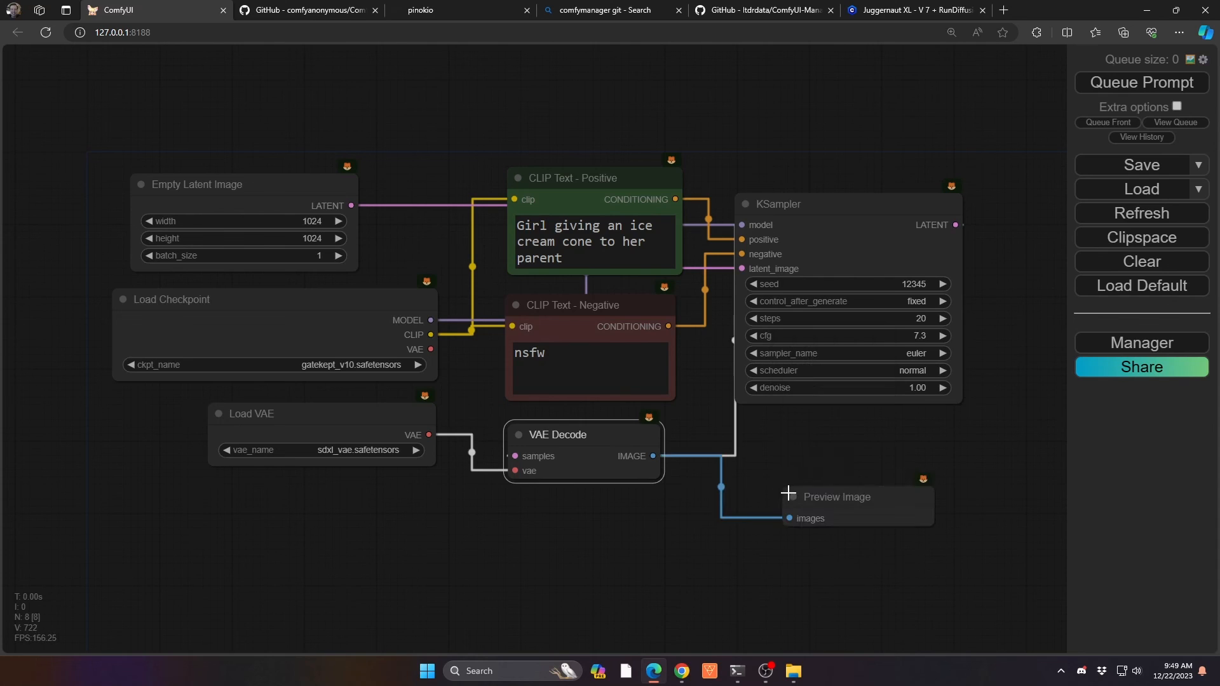
Place the Preview Image node directly below the KSampler and enlarge it to roughly the KSampler's width.
left_click_drag(765, 493, 757, 422)
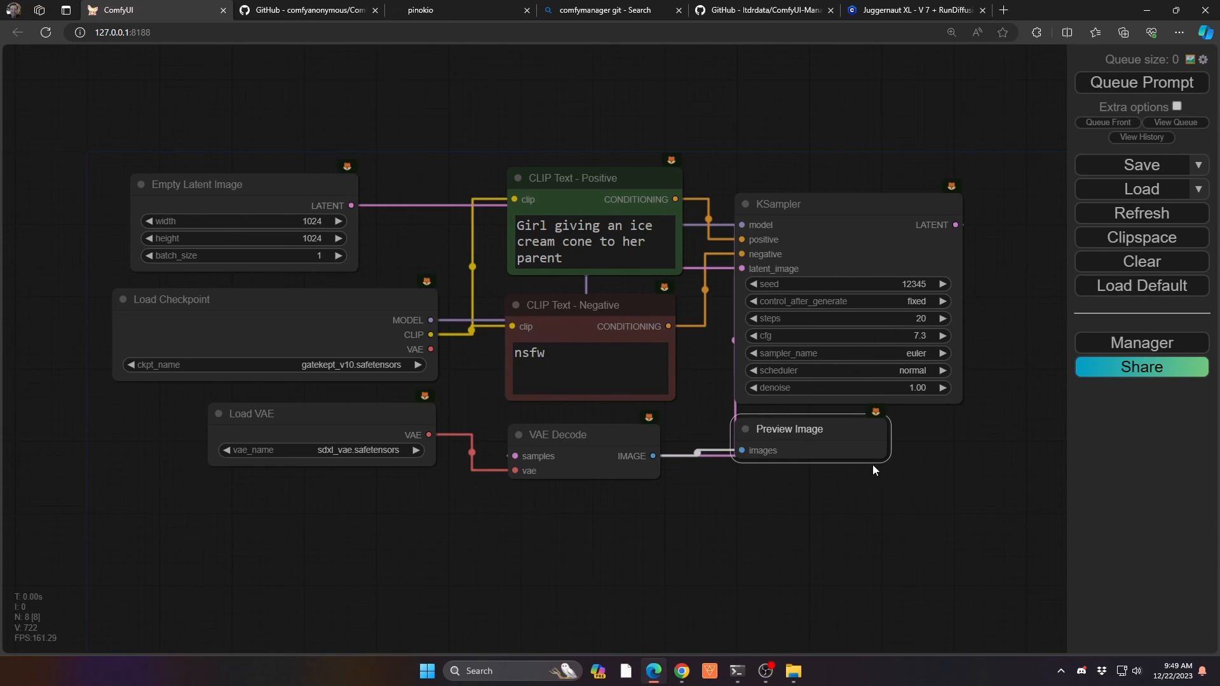
left_click_drag(882, 458, 975, 636)
left_click_drag(879, 430, 867, 432)
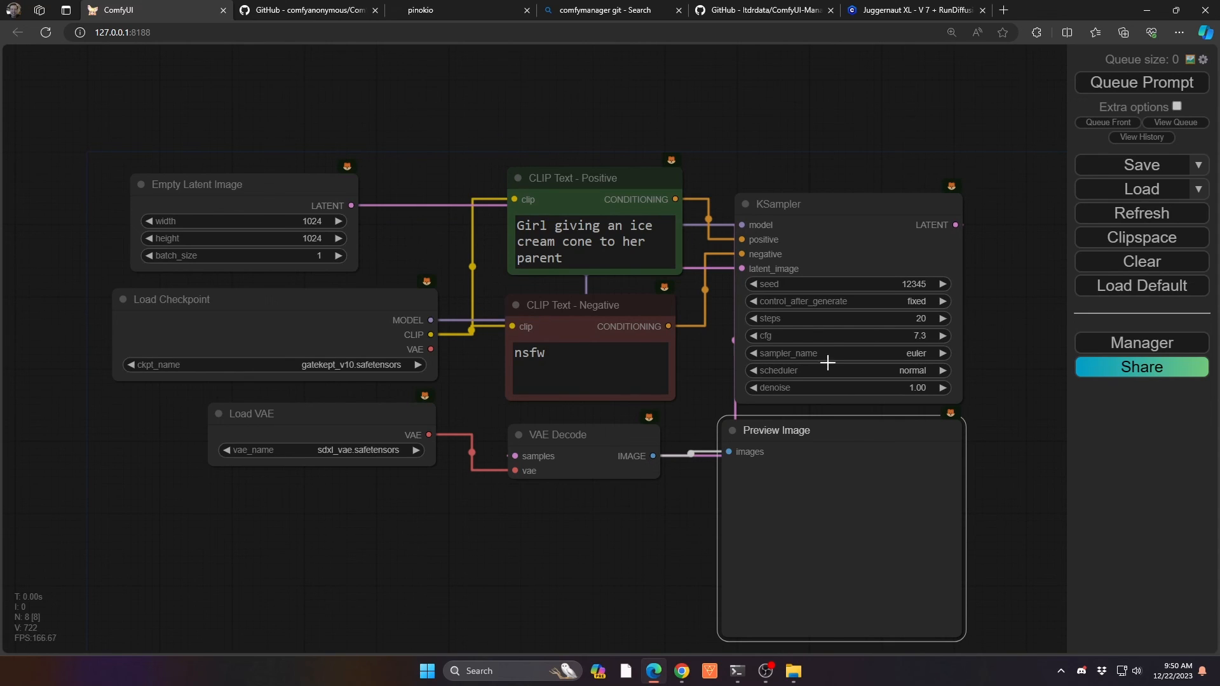
Queue the prompt to generate the image, and view the generation history and the pending queue.
left_click(1094, 85)
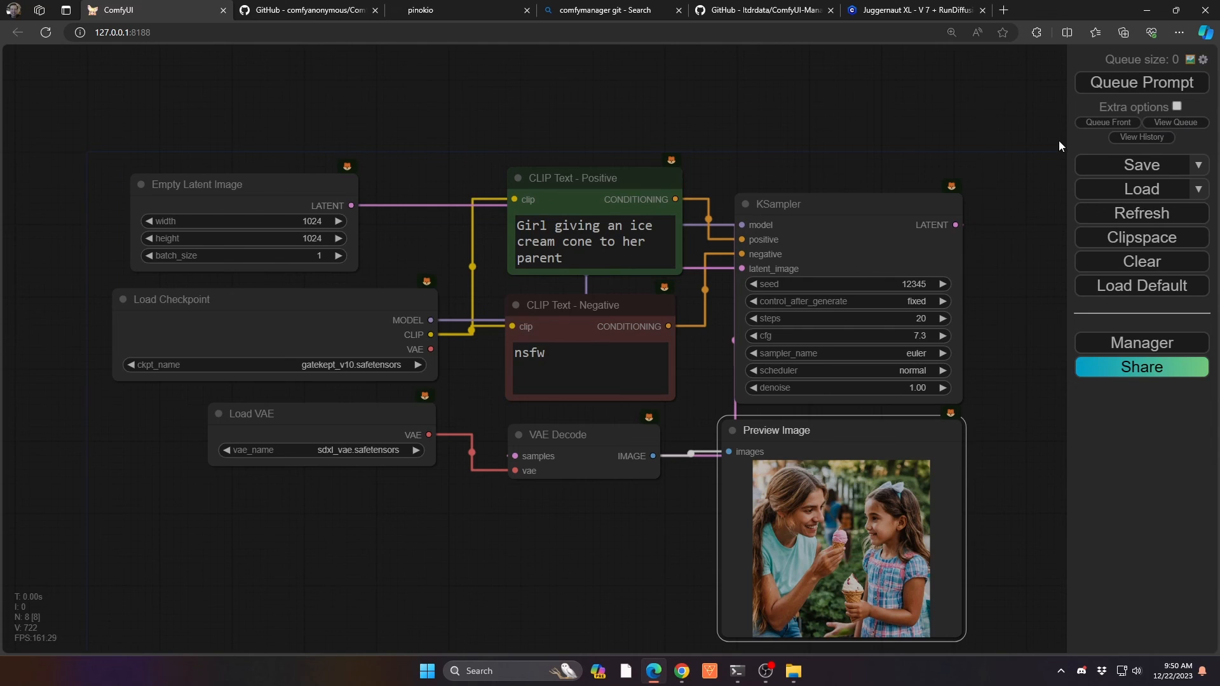
left_click(1142, 137)
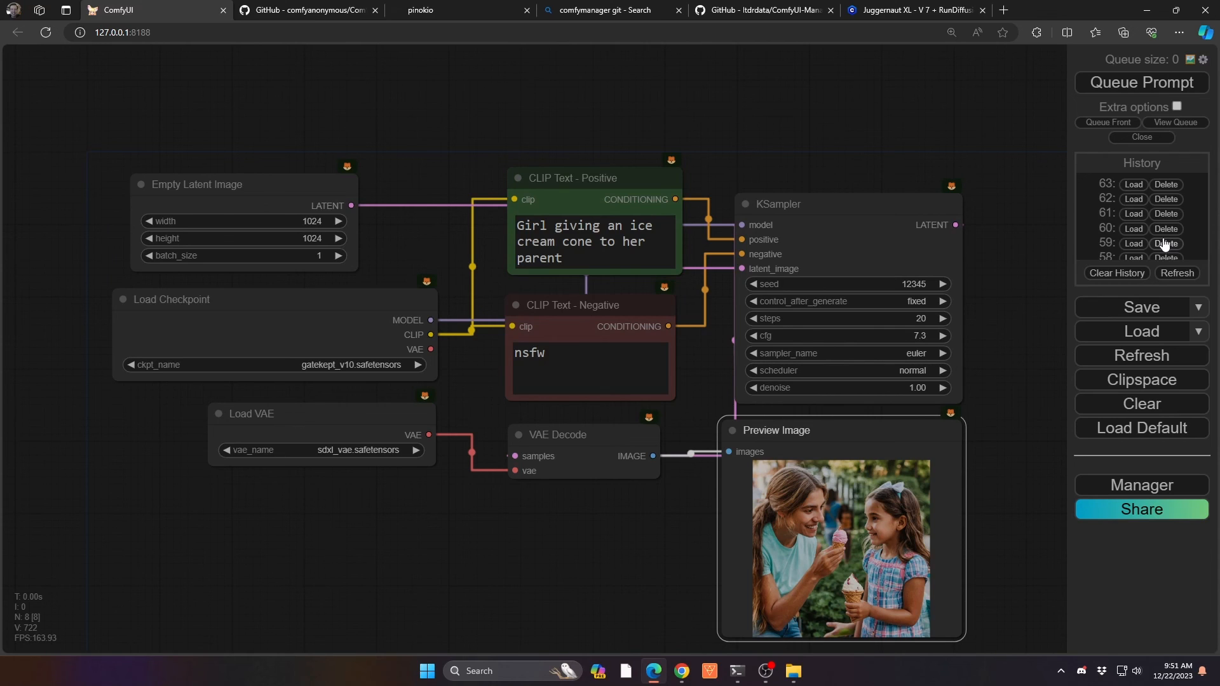
left_click(1184, 129)
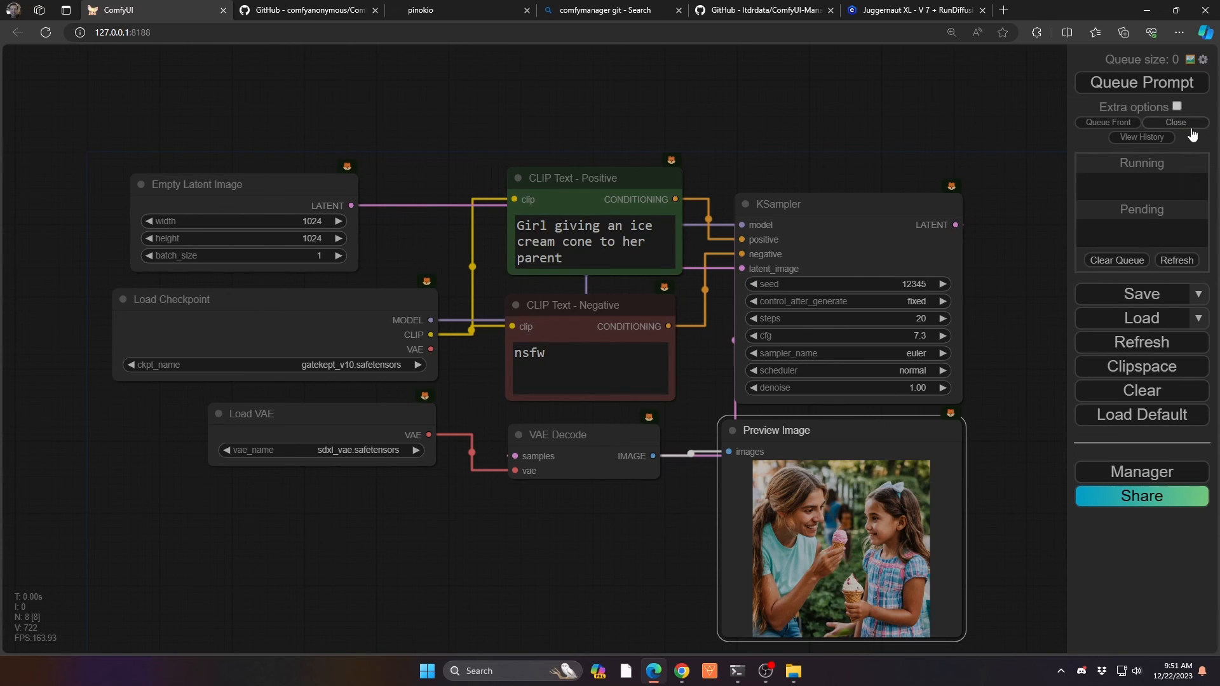